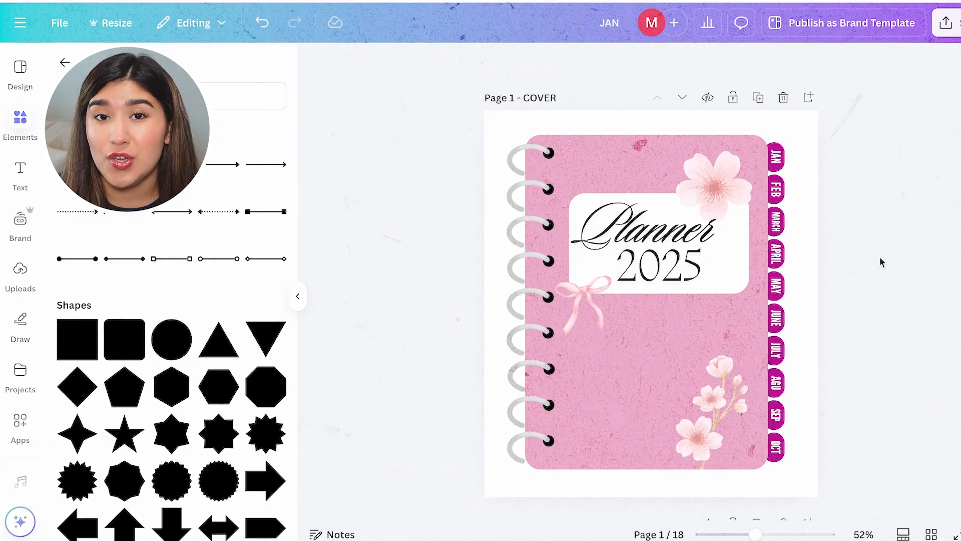
# Step: Open the finished planner's download options and choose PDF Standard as the file type
pyautogui.click(945, 22)
pyautogui.click(750, 300)
pyautogui.click(721, 120)
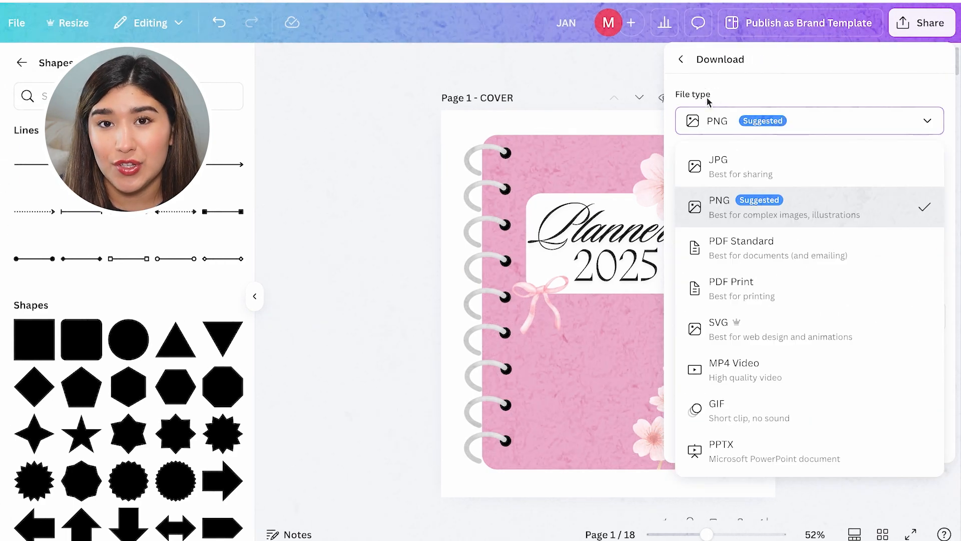
pyautogui.click(718, 257)
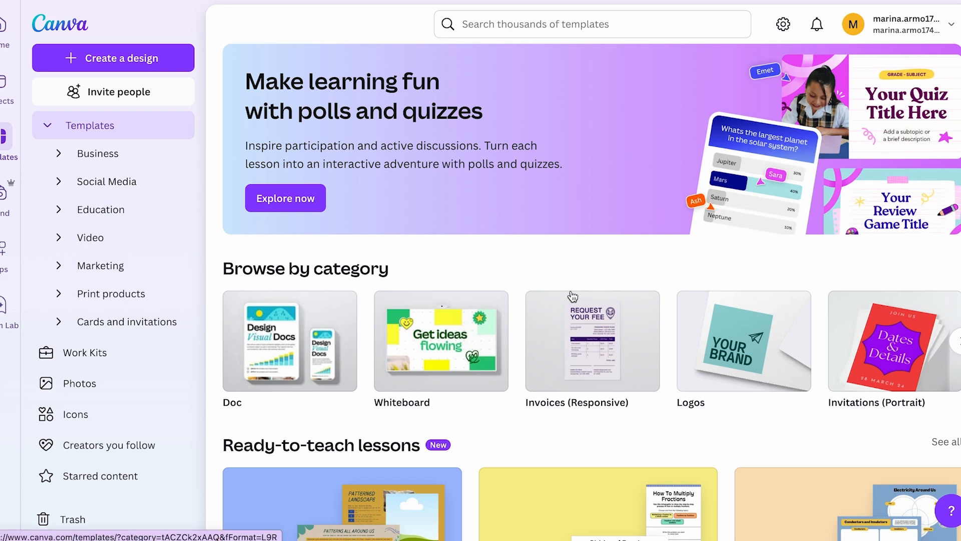
# Step: Create a new custom-size design 9.5 in wide and 11 in high
pyautogui.click(141, 60)
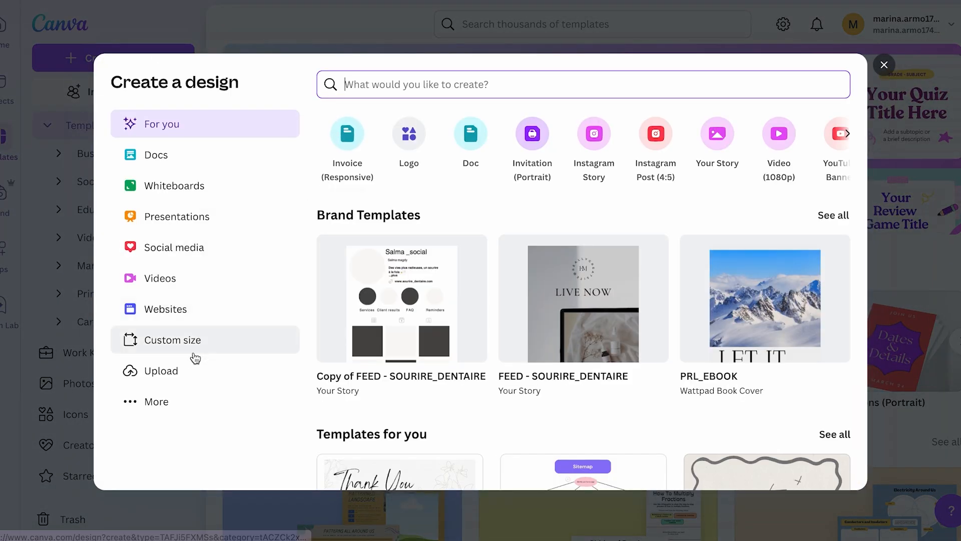
pyautogui.click(194, 346)
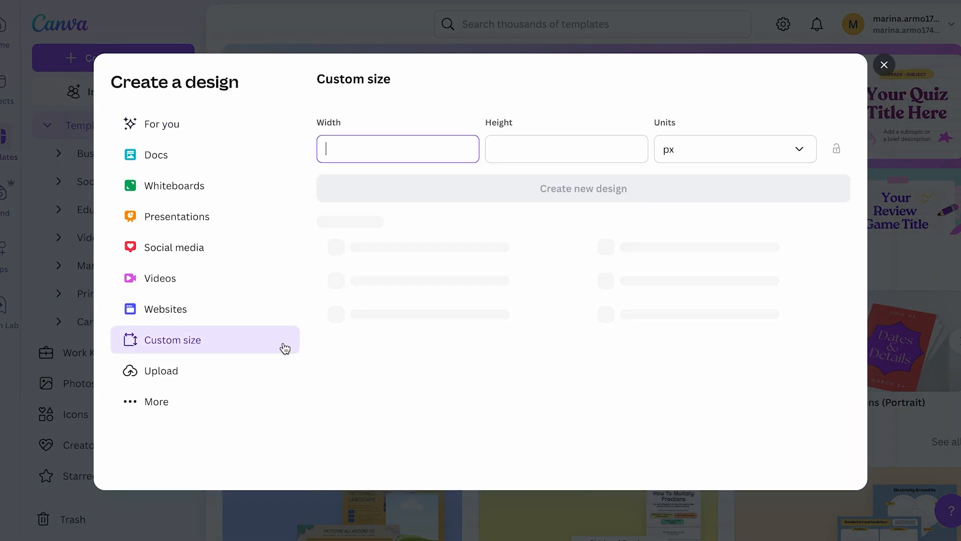
pyautogui.click(692, 163)
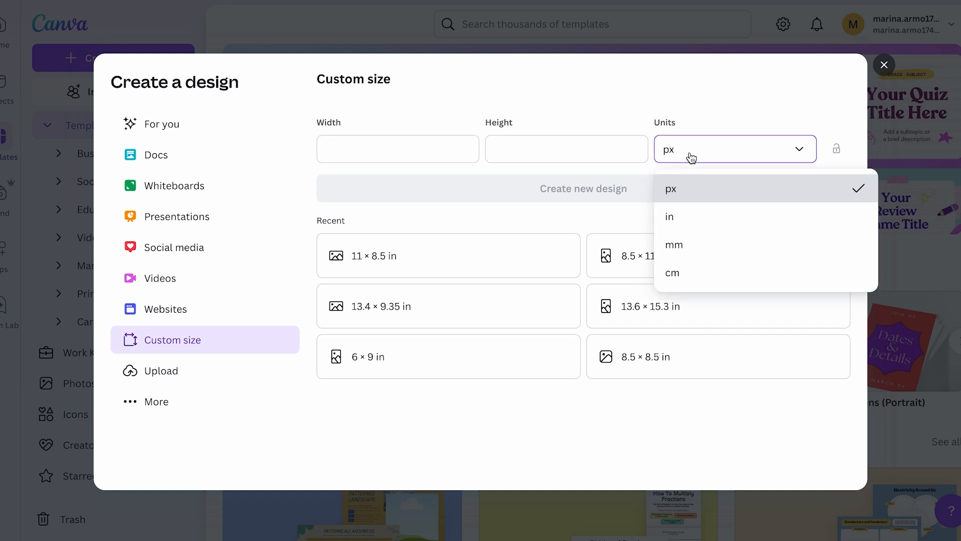
pyautogui.click(692, 216)
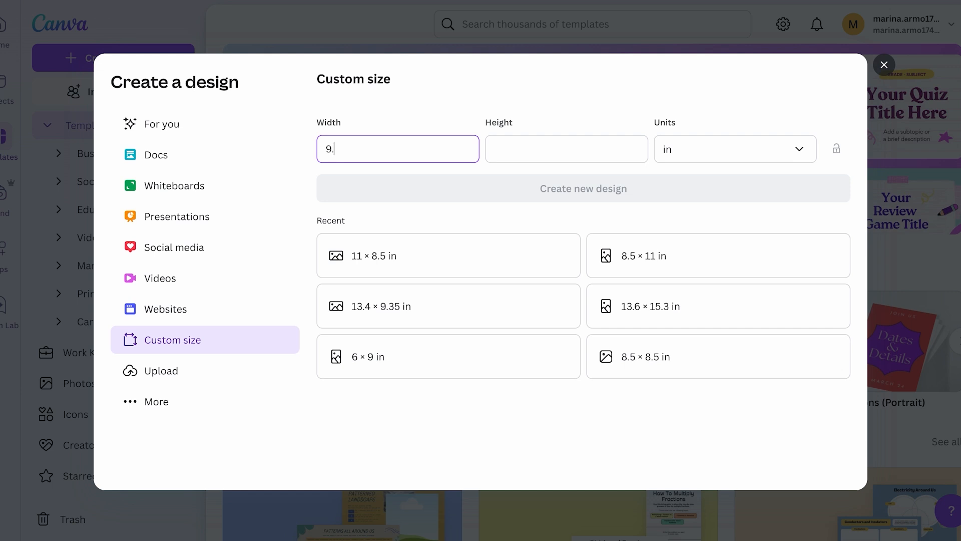
pyautogui.click(548, 150)
pyautogui.write('11')
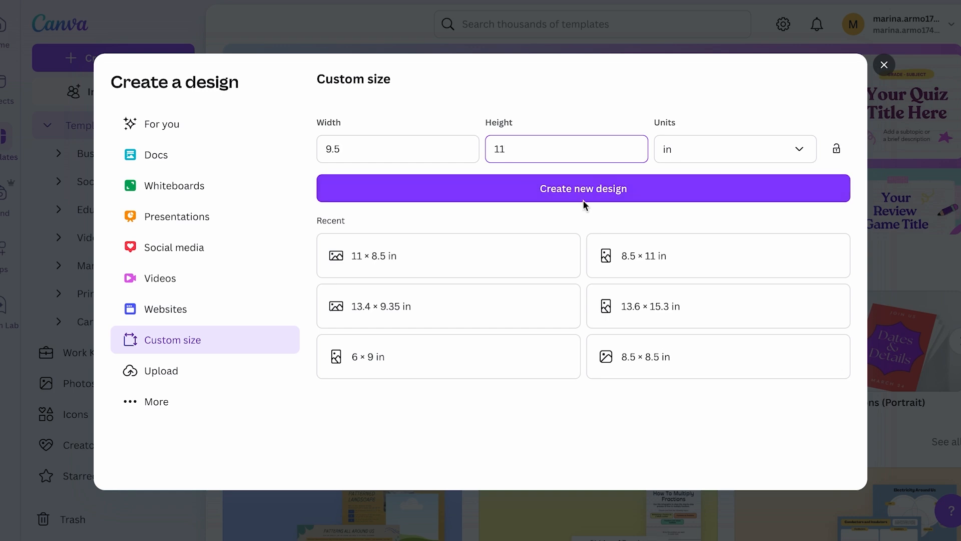
pyautogui.click(555, 189)
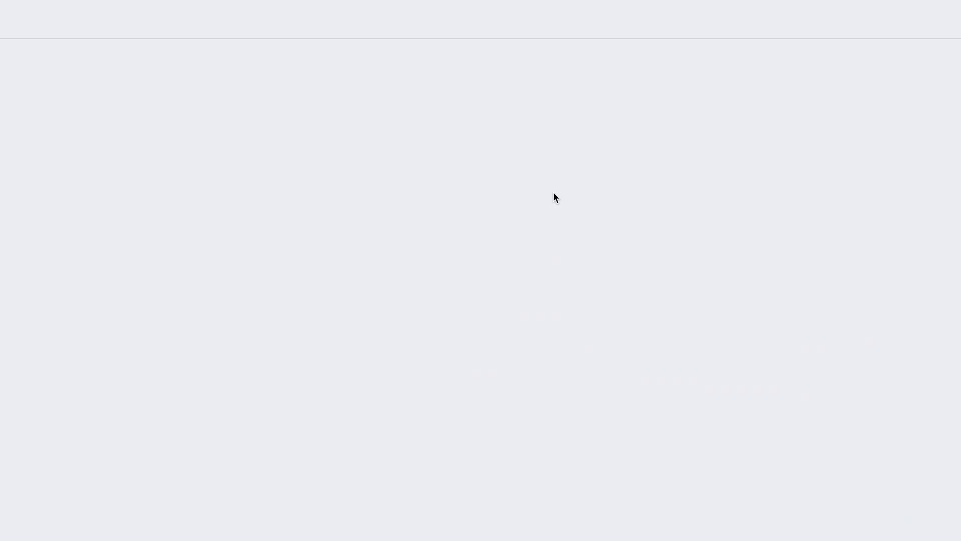
# Step: Search the elements for "notebook spiral" and restrict the results to graphics
pyautogui.click(80, 74)
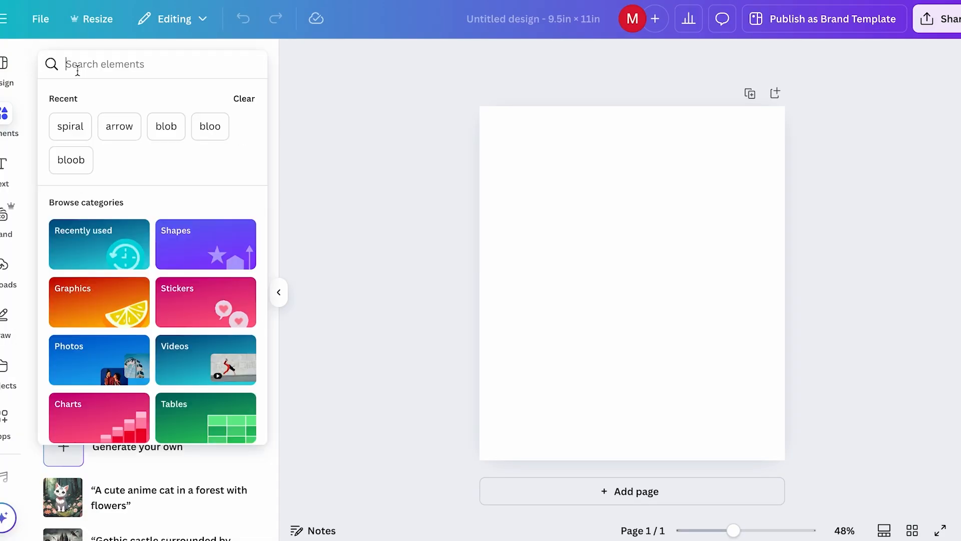
pyautogui.write('notebook spiral')
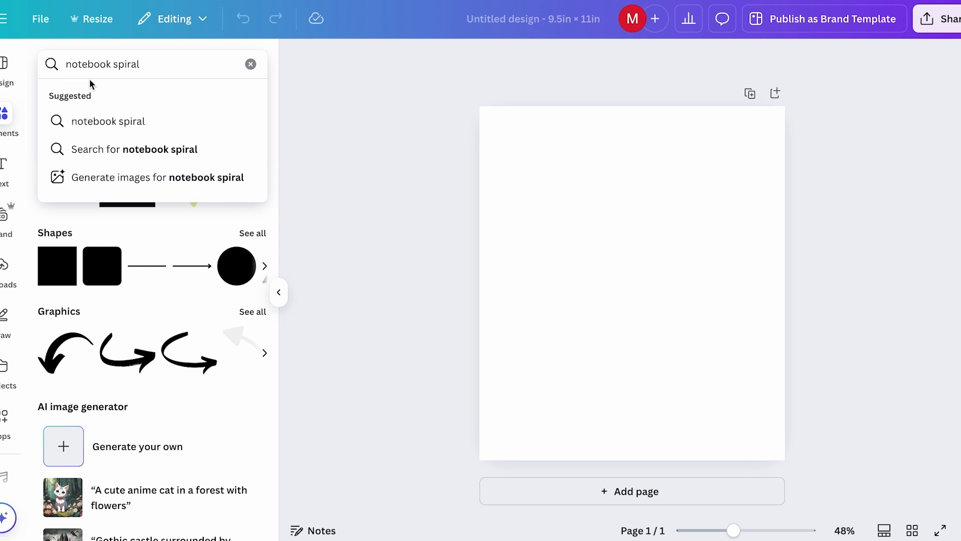
pyautogui.click(128, 149)
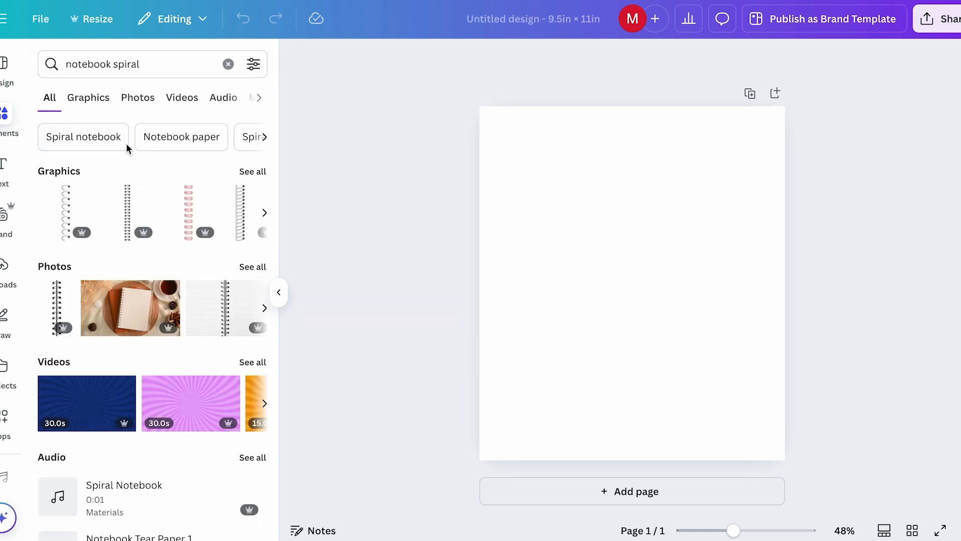
pyautogui.click(88, 99)
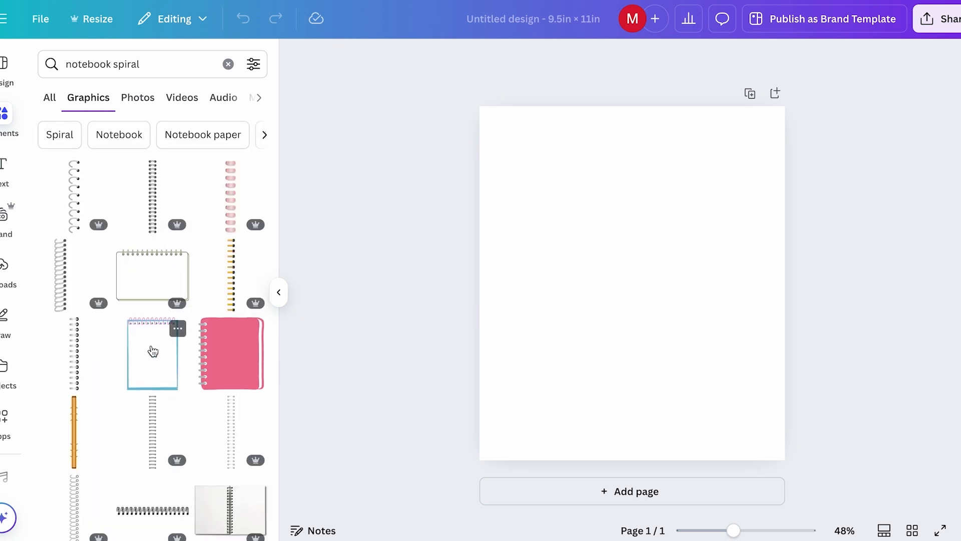
# Step: Place the open-ring spiral graphic with black holes on the page, running vertically along its left side
pyautogui.scroll(-1, 151, 350)
pyautogui.scroll(1, 151, 351)
pyautogui.scroll(-6, 152, 351)
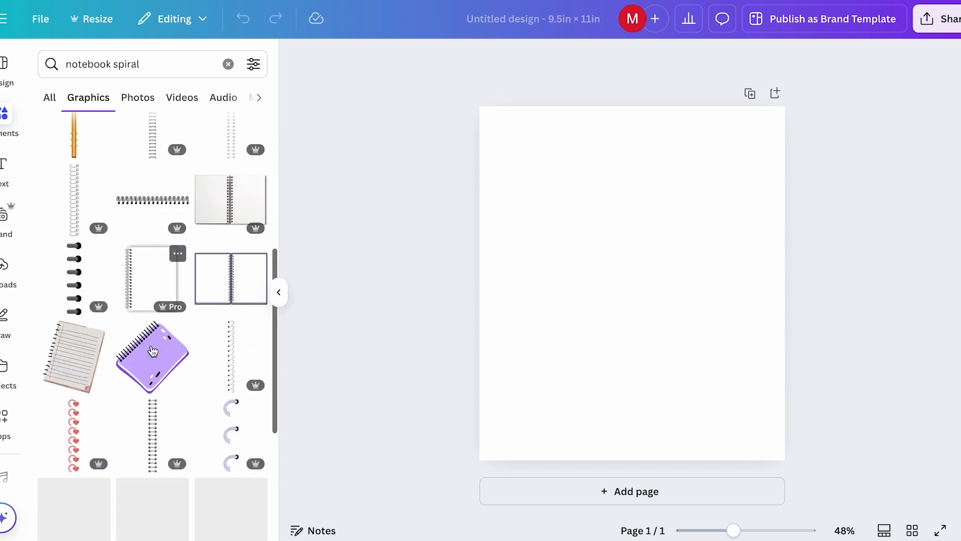
pyautogui.scroll(-5, 157, 369)
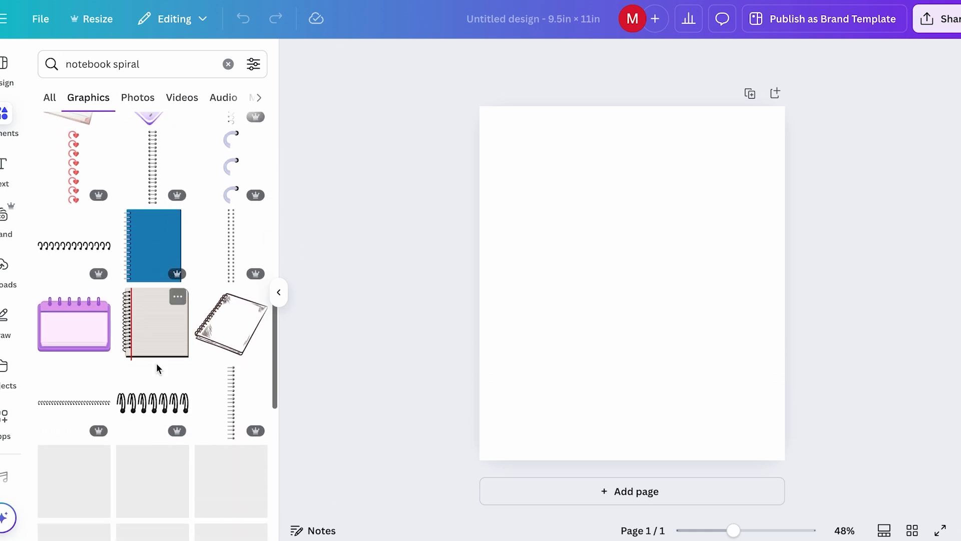
pyautogui.scroll(-1, 170, 395)
pyautogui.scroll(10, 190, 206)
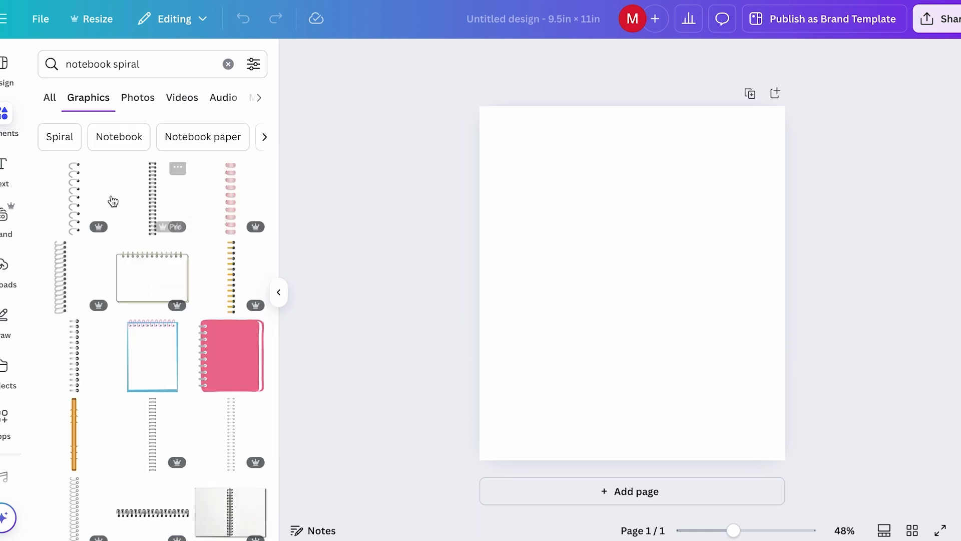
pyautogui.moveTo(79, 194); pyautogui.dragTo(517, 231)
pyautogui.click(790, 249)
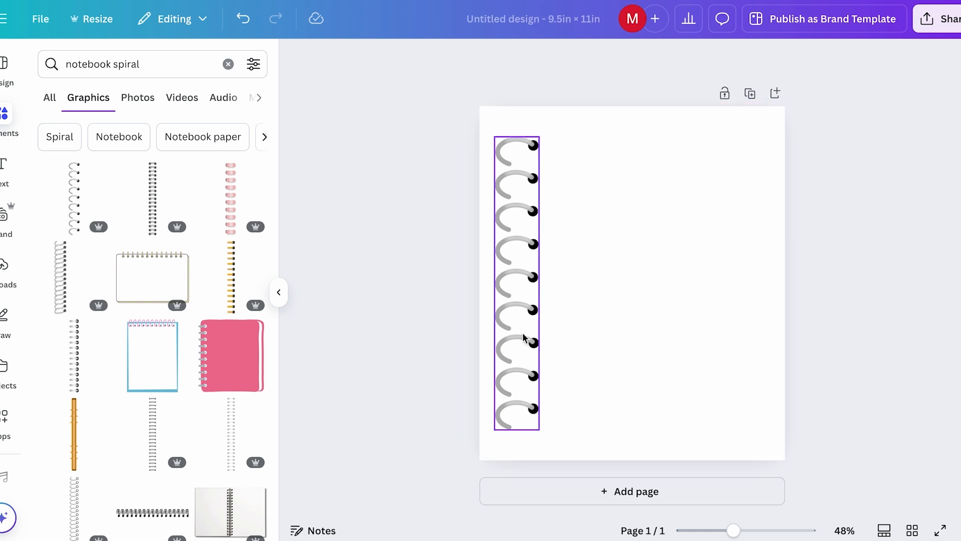
# Step: Add a rounded square shape and enlarge it into a tall notebook cover beside the spiral, covering the ring holes
pyautogui.click(228, 64)
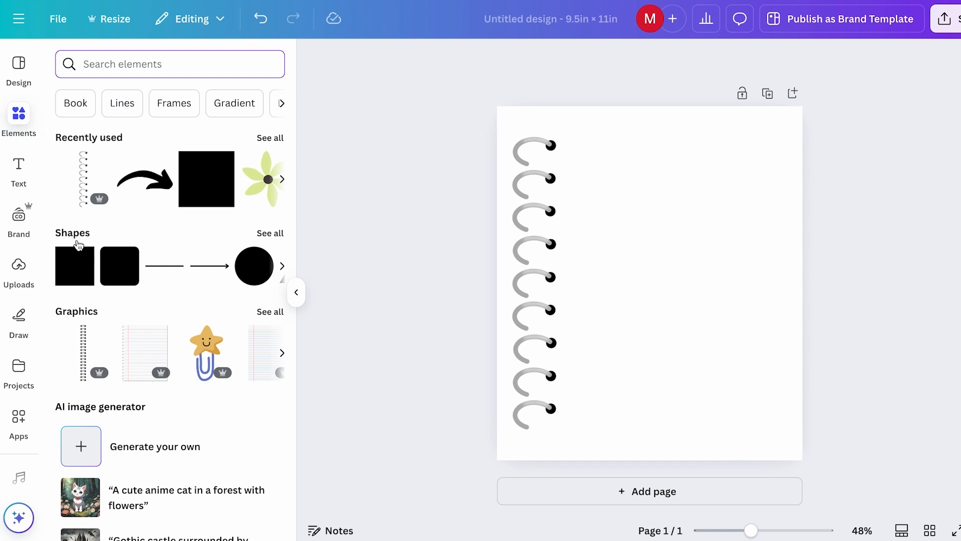
pyautogui.click(268, 234)
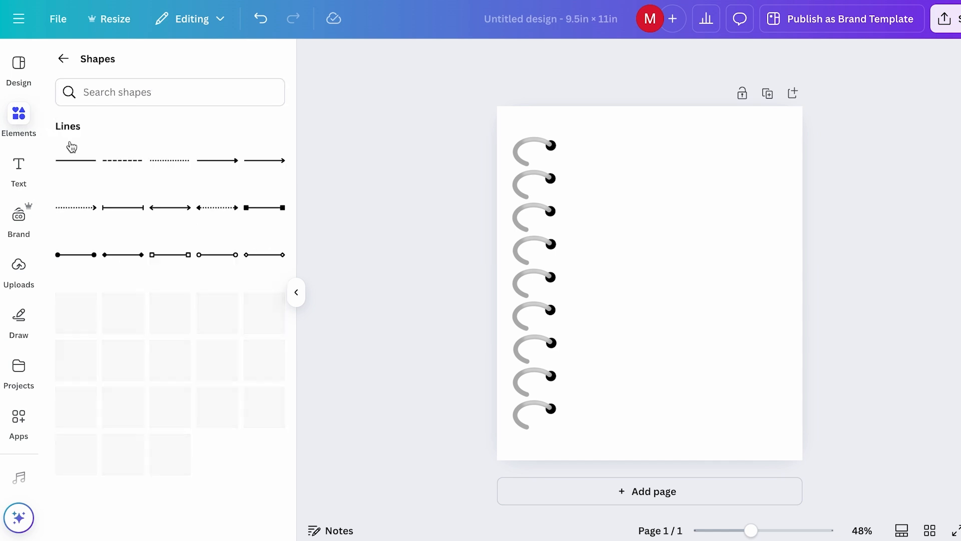
pyautogui.scroll(-4, 145, 397)
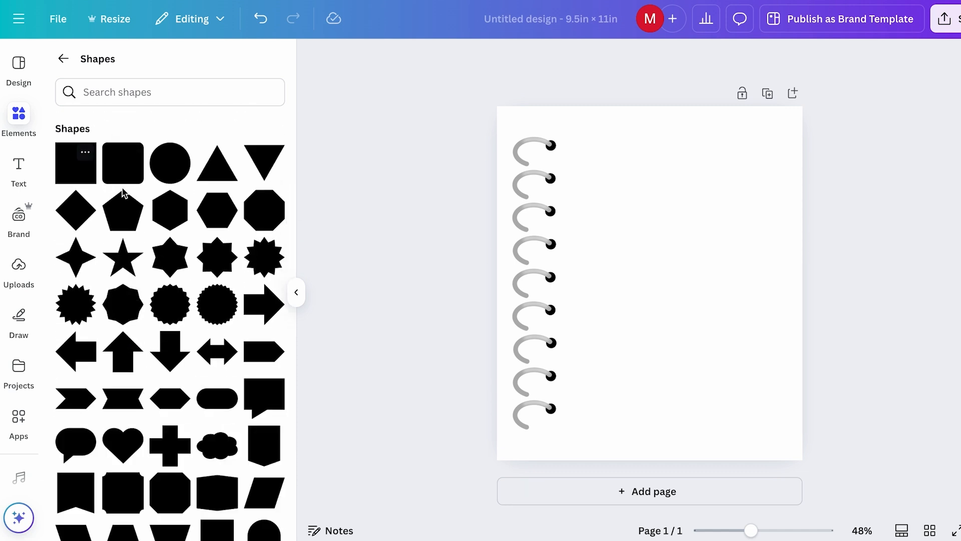
pyautogui.click(120, 178)
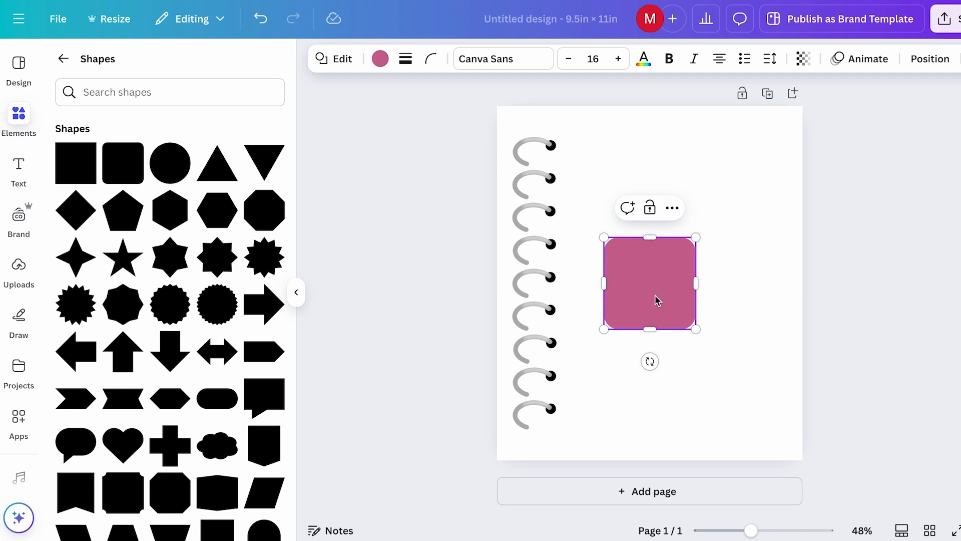
pyautogui.click(759, 260)
pyautogui.moveTo(666, 279); pyautogui.dragTo(771, 171)
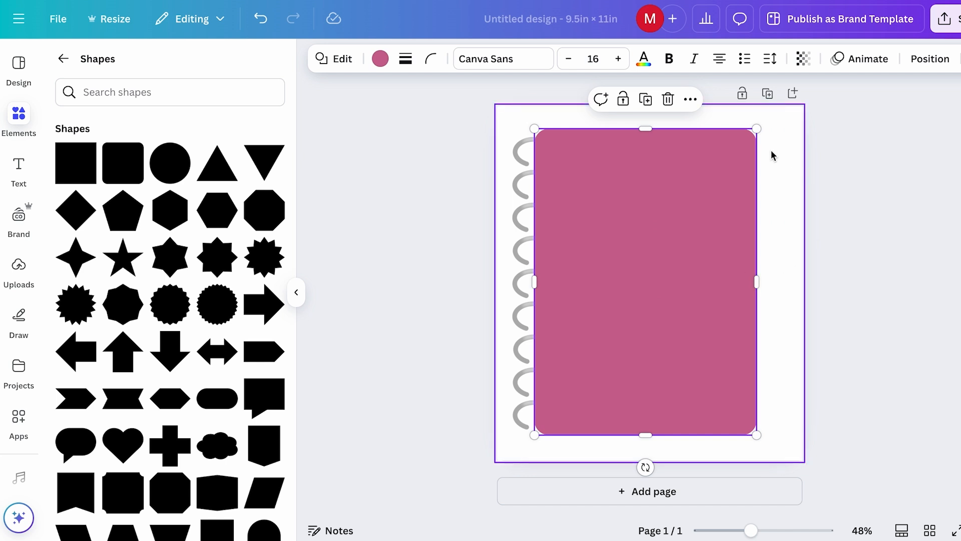
pyautogui.click(785, 178)
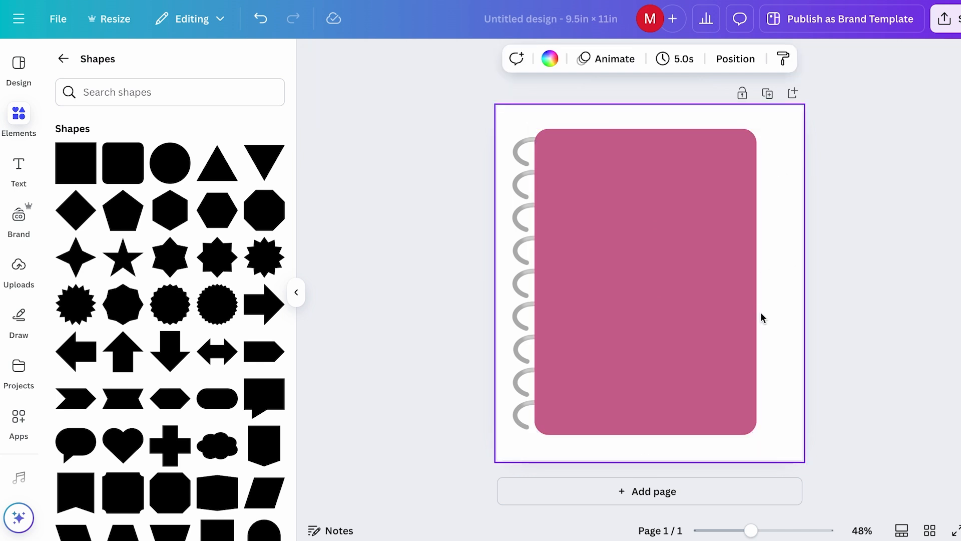
# Step: Bring the spiral graphic forward so its rings lie over the pink cover
pyautogui.click(719, 271)
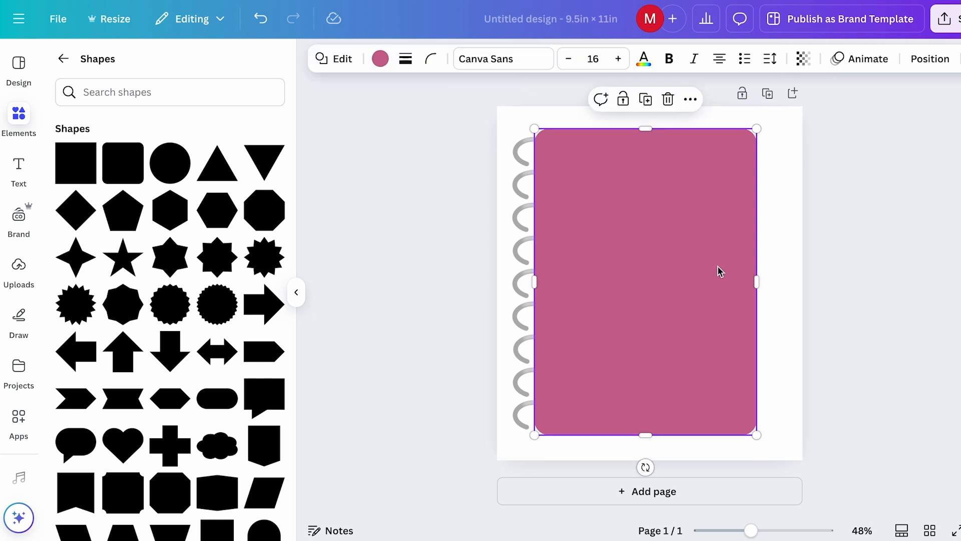
pyautogui.click(526, 261)
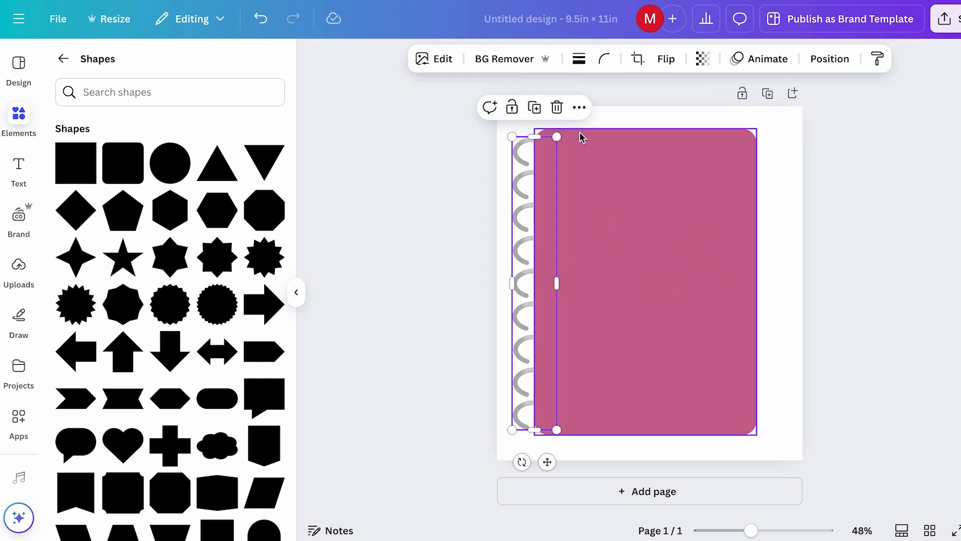
pyautogui.click(580, 108)
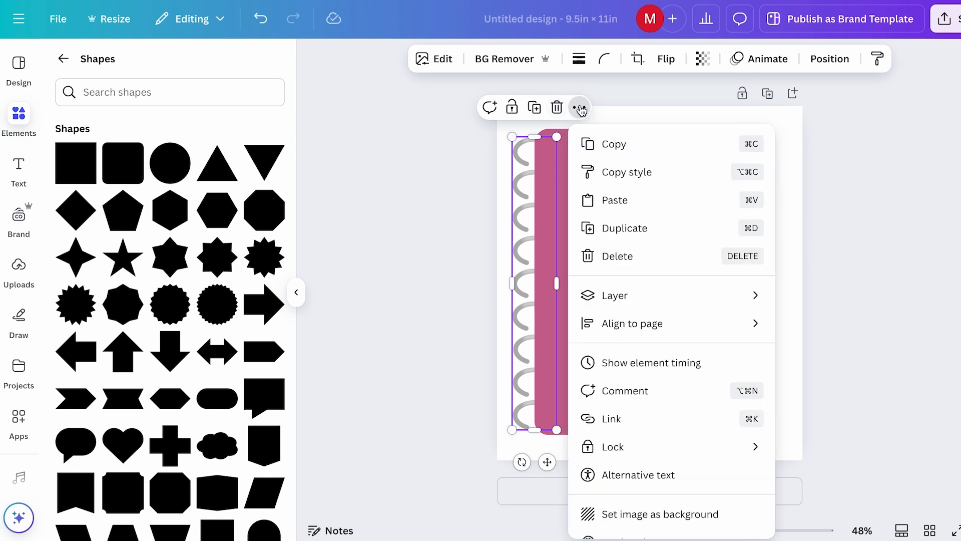
pyautogui.moveTo(640, 297)
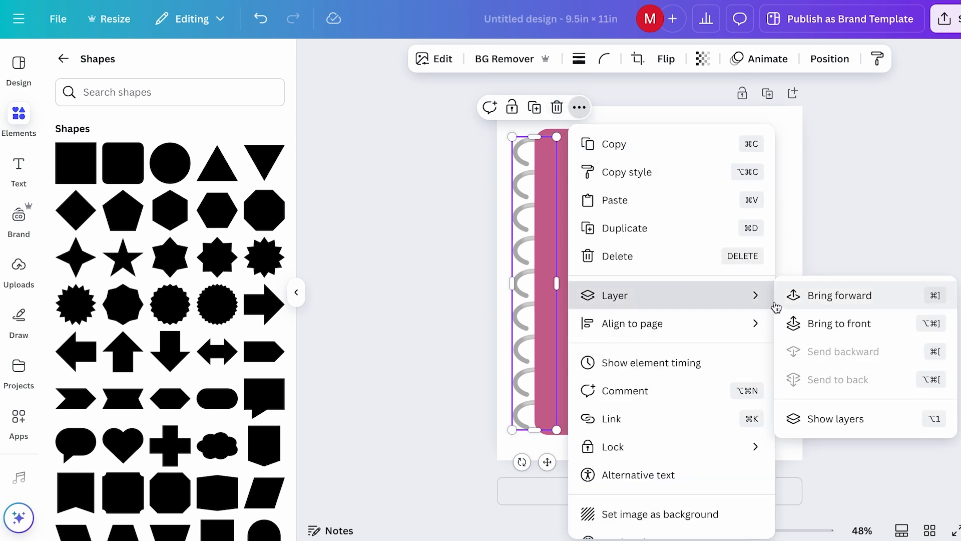
pyautogui.click(827, 296)
pyautogui.click(856, 202)
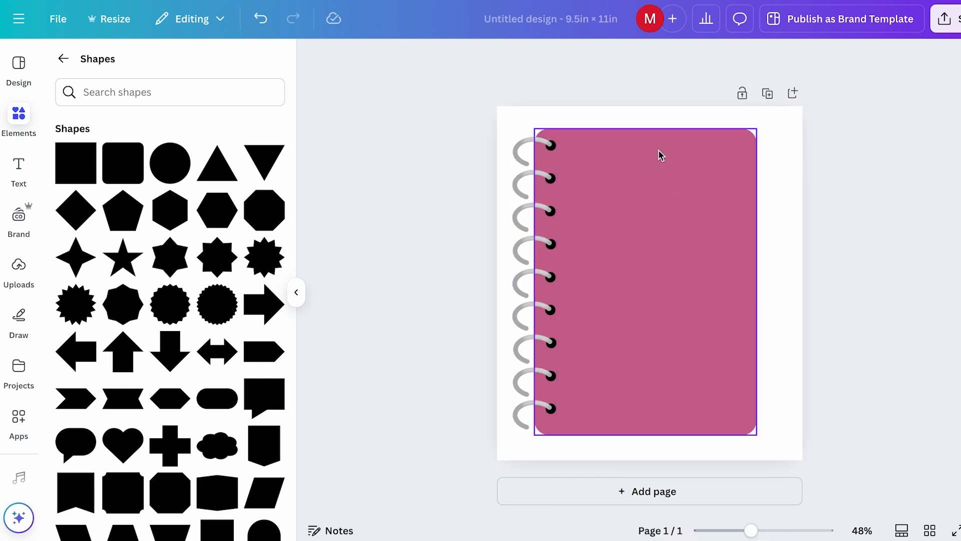
# Step: Add another rounded square and reshape it into a narrow vertical tab at the cover's upper right edge
pyautogui.scroll(2, 825, 229)
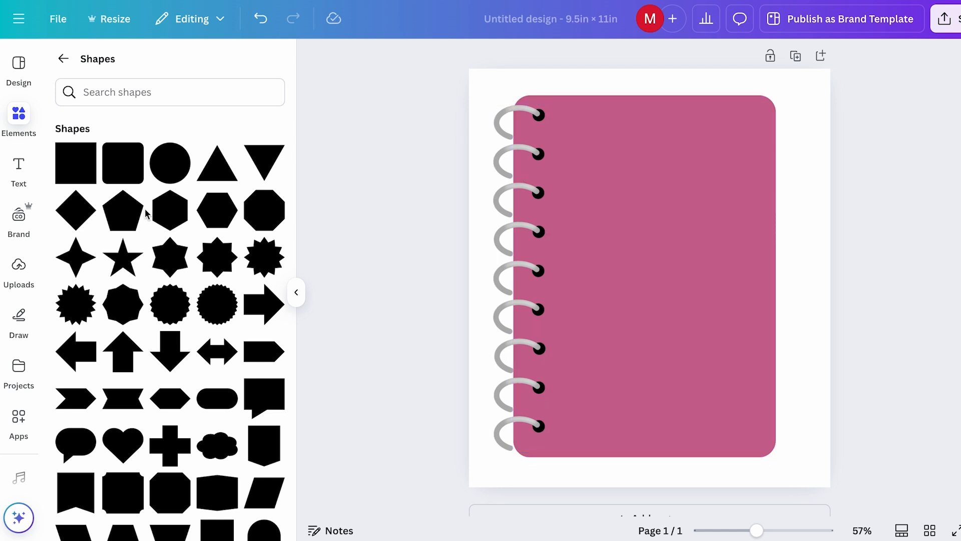
pyautogui.click(123, 175)
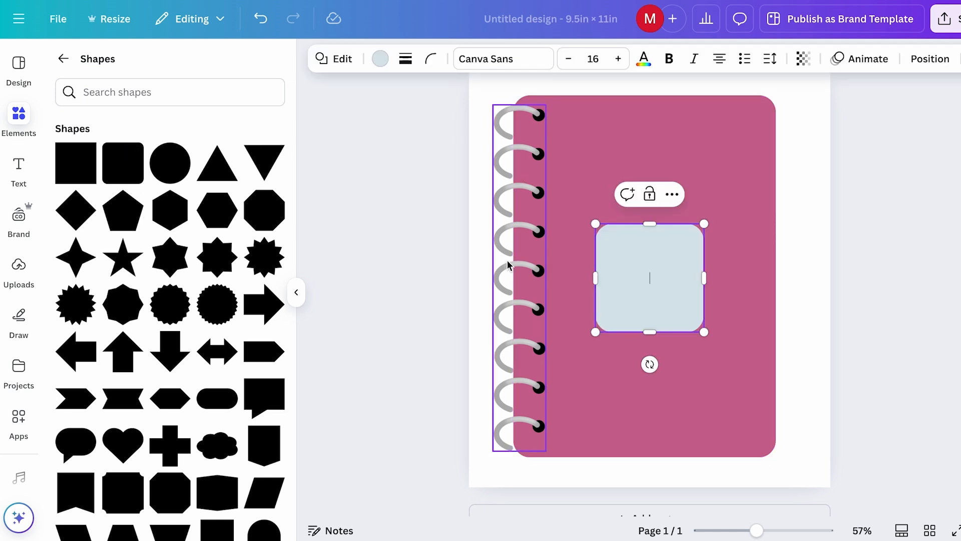
pyautogui.moveTo(645, 256); pyautogui.dragTo(778, 150)
pyautogui.moveTo(729, 170); pyautogui.dragTo(773, 170)
pyautogui.moveTo(834, 169); pyautogui.dragTo(814, 169)
pyautogui.moveTo(795, 223); pyautogui.dragTo(797, 150)
pyautogui.scroll(2, 786, 182)
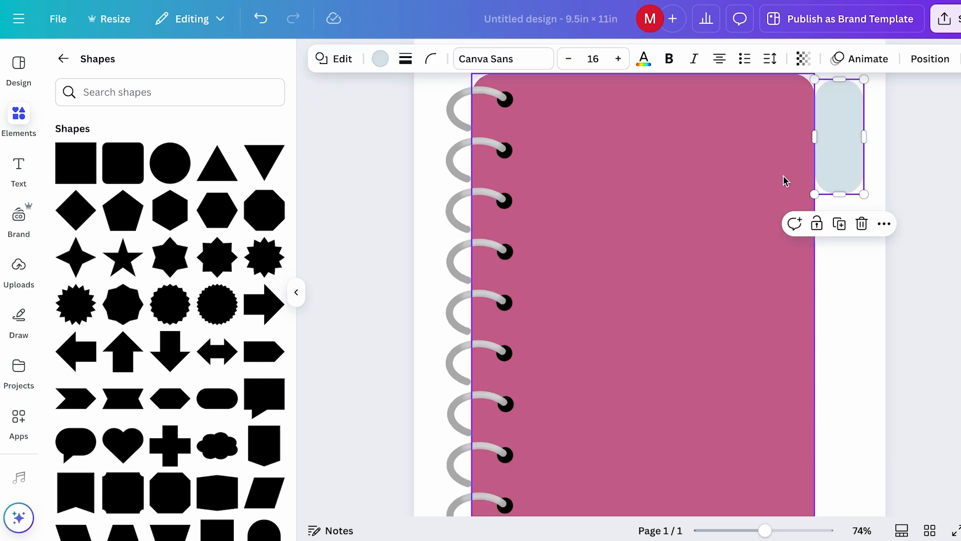
# Step: Shrink the tab in height and width and shift it to overlap the cover's right edge slightly
pyautogui.click(927, 346)
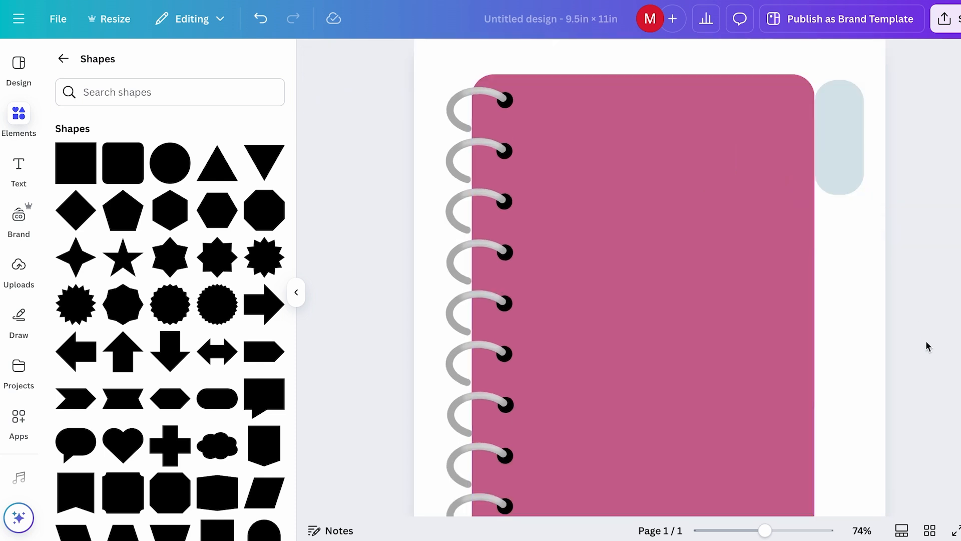
pyautogui.click(847, 165)
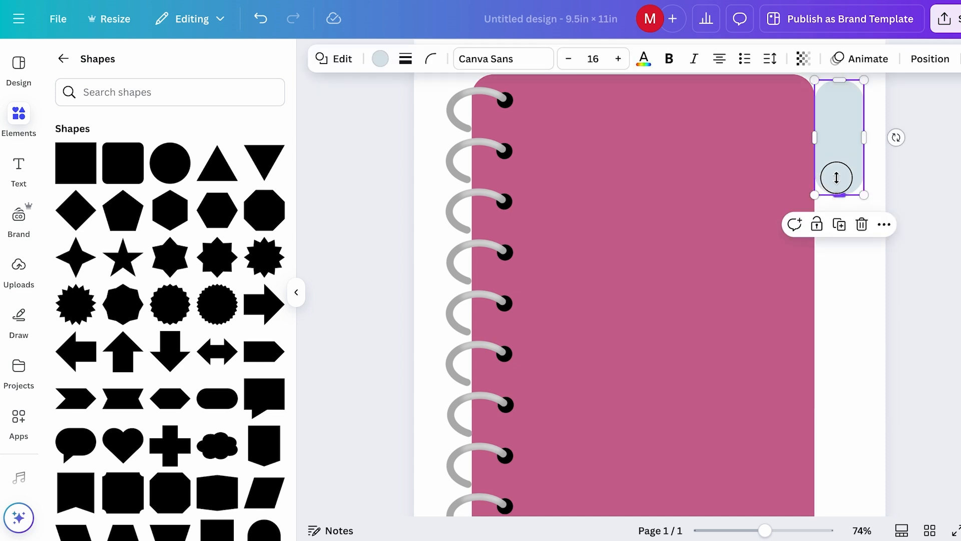
pyautogui.moveTo(837, 178); pyautogui.dragTo(838, 146)
pyautogui.moveTo(839, 81)
pyautogui.mouseDown()
pyautogui.moveTo(841, 112)
pyautogui.moveTo(840, 88)
pyautogui.mouseUp()
pyautogui.moveTo(863, 117); pyautogui.dragTo(838, 129)
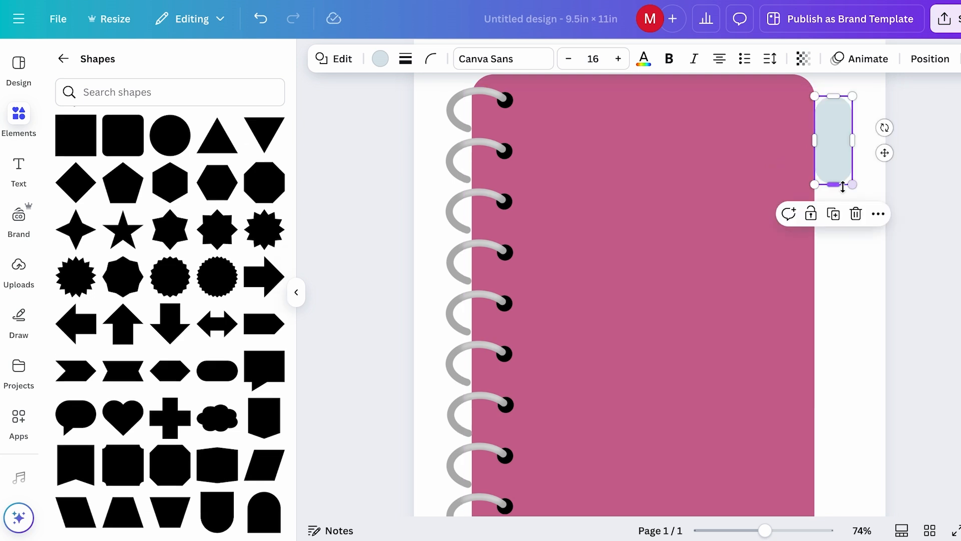
pyautogui.moveTo(839, 185); pyautogui.dragTo(846, 154)
pyautogui.moveTo(776, 180); pyautogui.dragTo(778, 167)
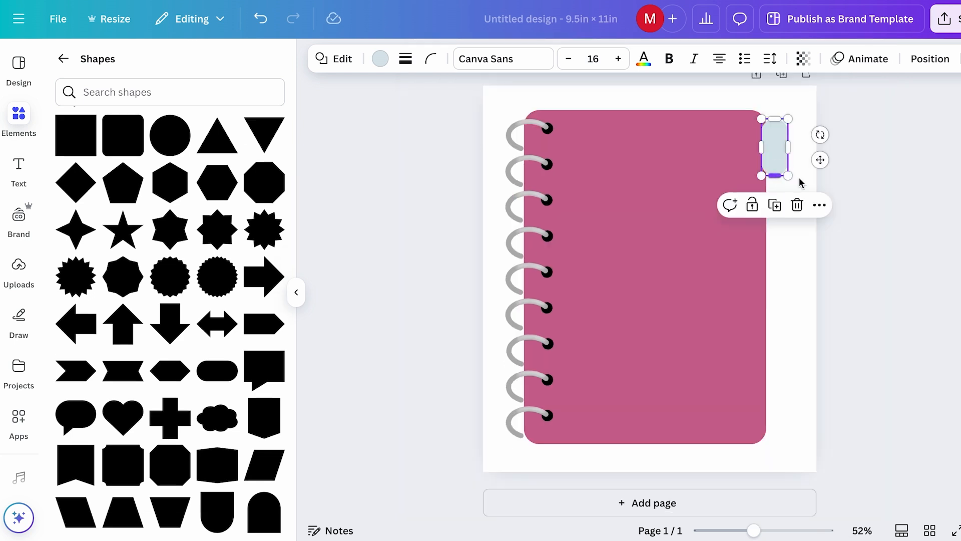
# Step: Shorten the tab a little more and duplicate it directly below the first one
pyautogui.click(834, 193)
pyautogui.click(776, 172)
pyautogui.click(814, 180)
# Step: Bring the pink cover forward so it overlaps the inner edges of the two side tabs
pyautogui.click(658, 191)
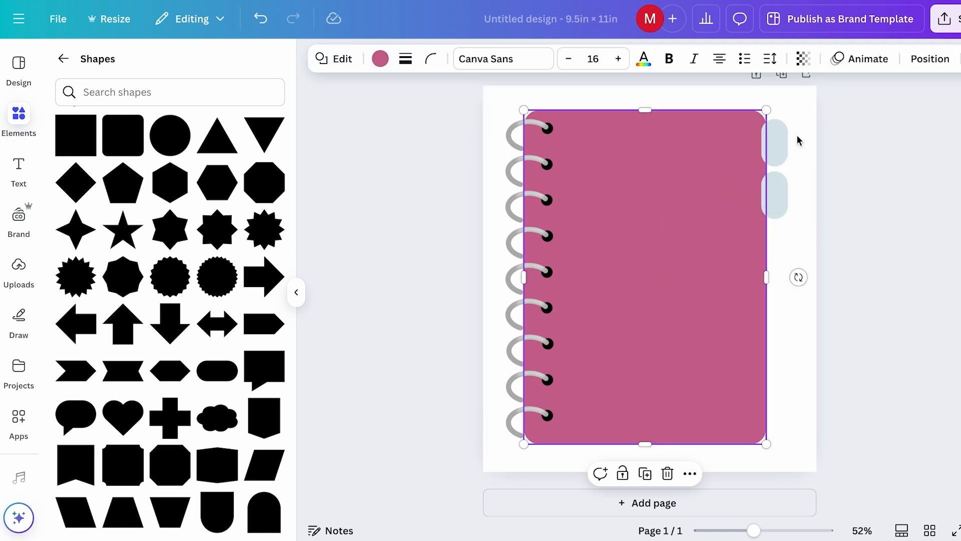
pyautogui.click(929, 60)
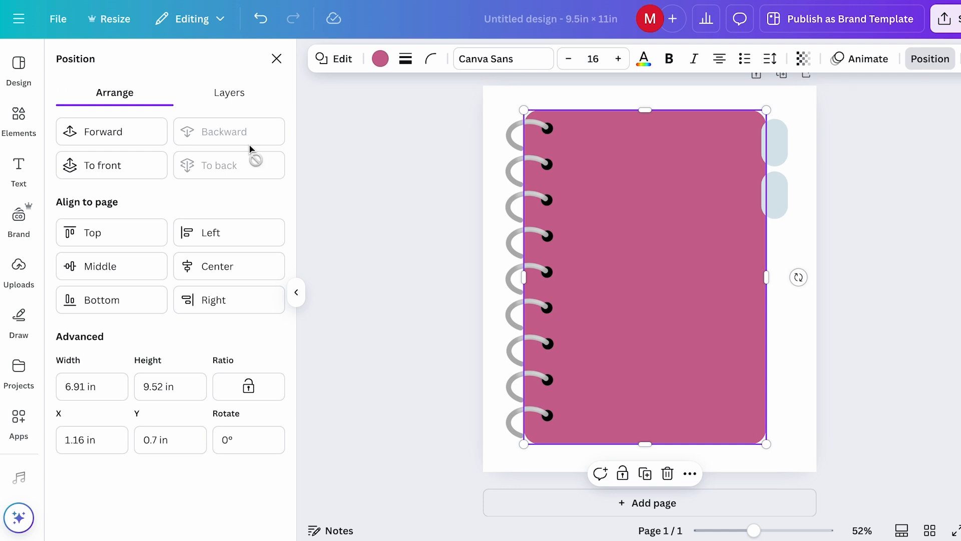
pyautogui.click(105, 134)
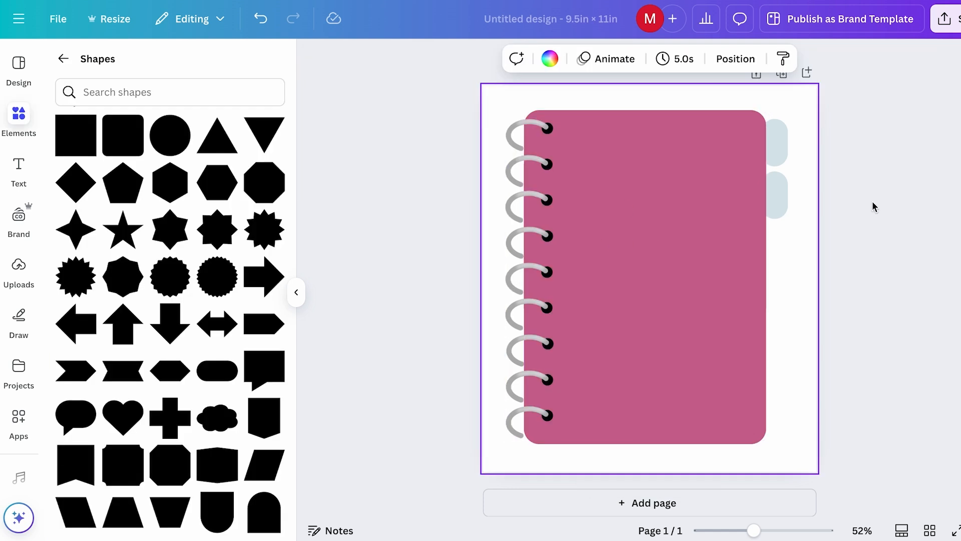
# Step: Shift both side tabs slightly toward the cover so they tuck further beneath its right edge and line up
pyautogui.scroll(3, 871, 203)
pyautogui.moveTo(825, 127); pyautogui.dragTo(820, 133)
pyautogui.click(884, 175)
pyautogui.moveTo(827, 197); pyautogui.dragTo(824, 199)
pyautogui.click(891, 208)
pyautogui.scroll(-1, 892, 210)
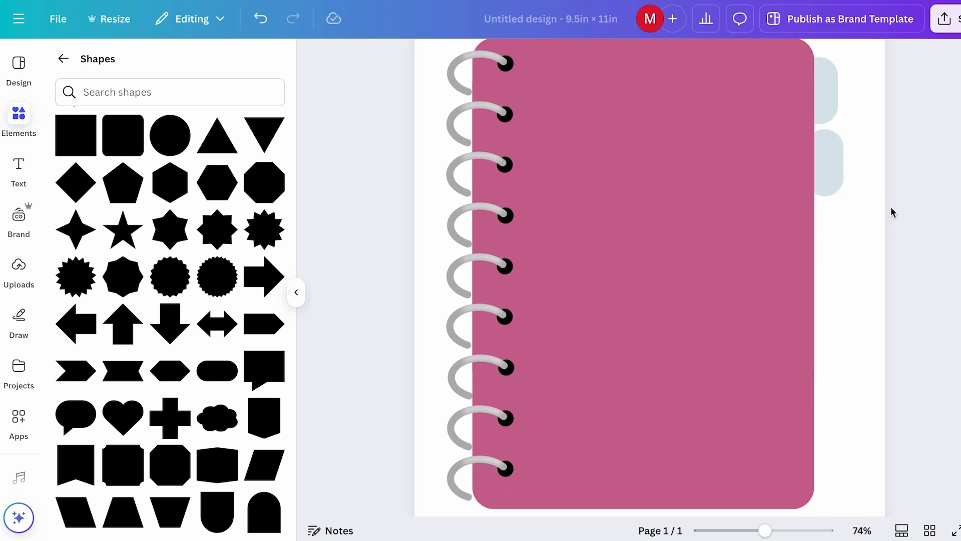
pyautogui.scroll(-1, 890, 210)
pyautogui.scroll(1, 830, 105)
pyautogui.click(828, 133)
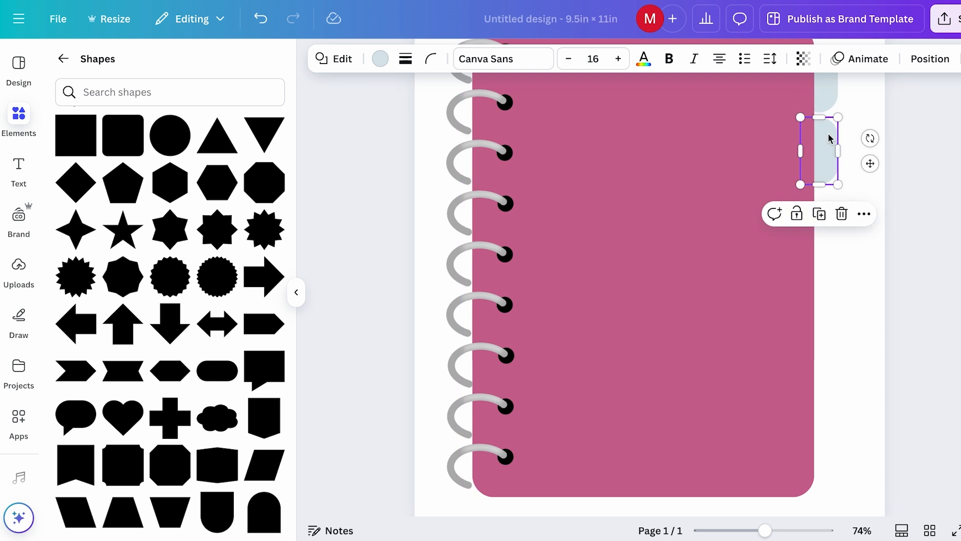
# Step: Recolour the top tab dark magenta and apply the change to every element sharing its original colour
pyautogui.scroll(2, 832, 135)
pyautogui.click(824, 155)
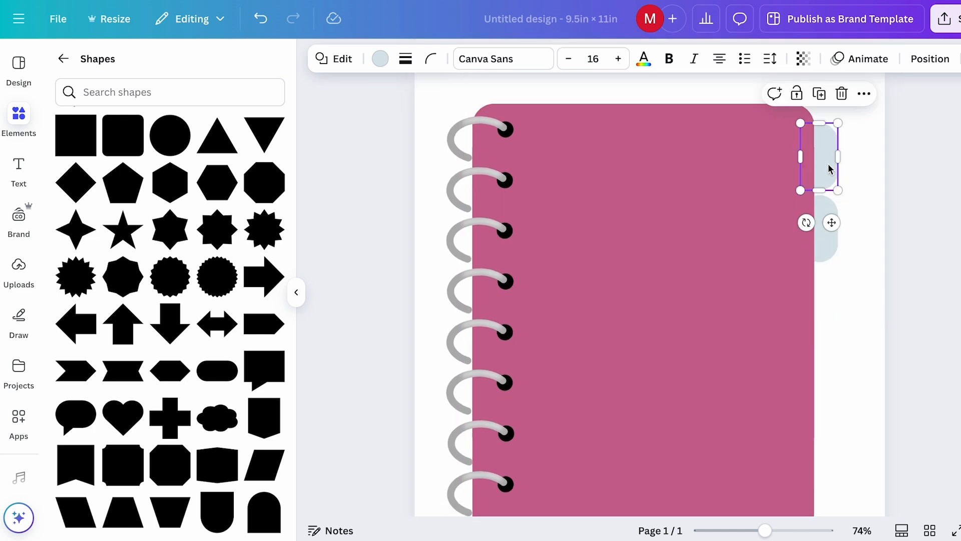
pyautogui.click(379, 58)
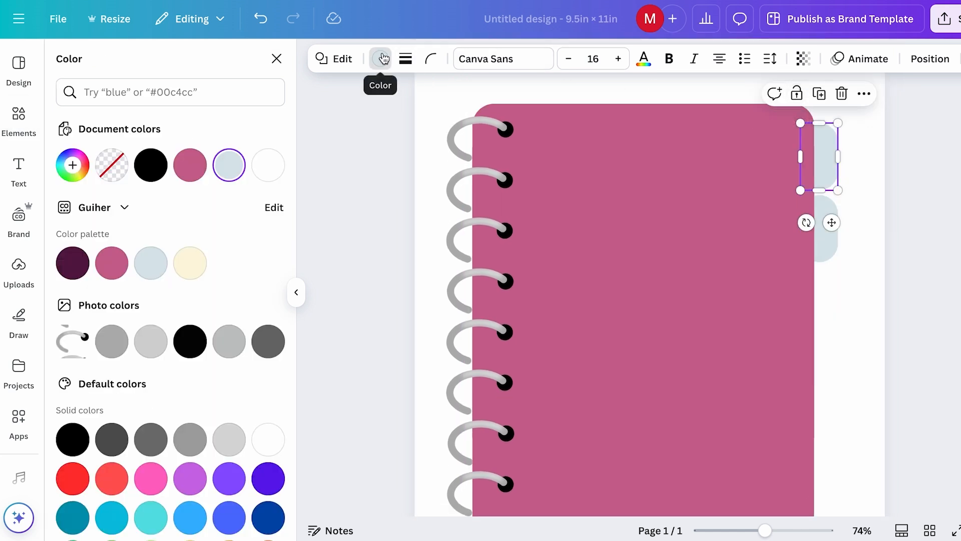
pyautogui.scroll(-4, 152, 331)
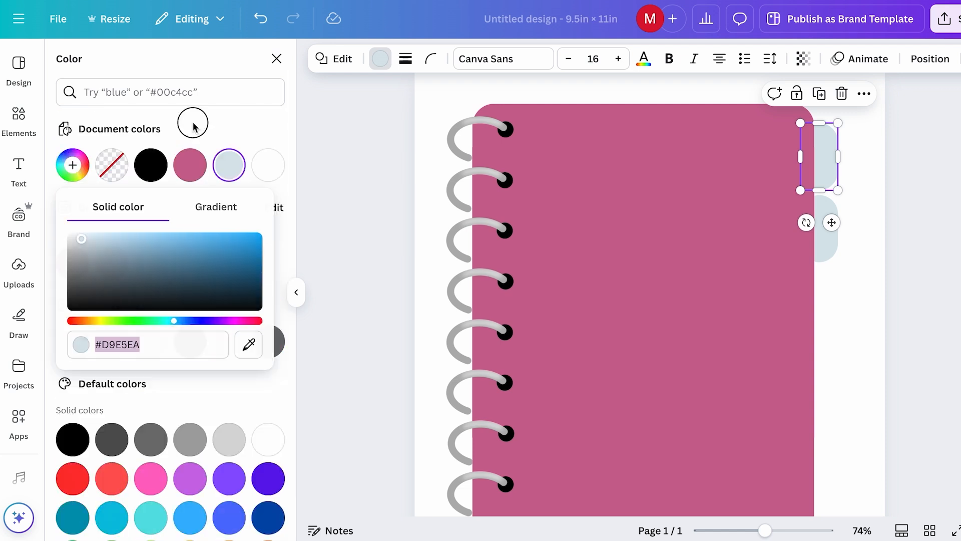
pyautogui.click(194, 123)
pyautogui.click(73, 165)
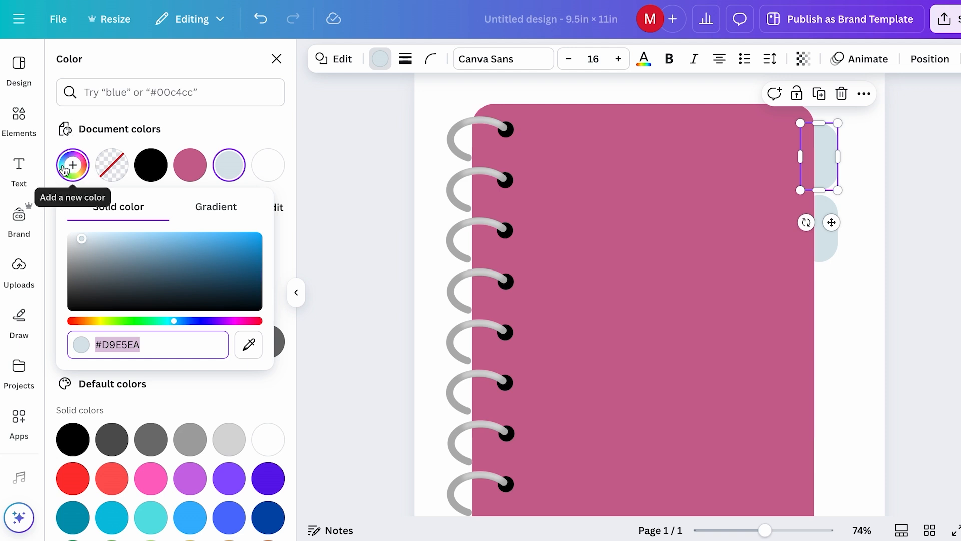
pyautogui.moveTo(173, 321); pyautogui.dragTo(215, 324)
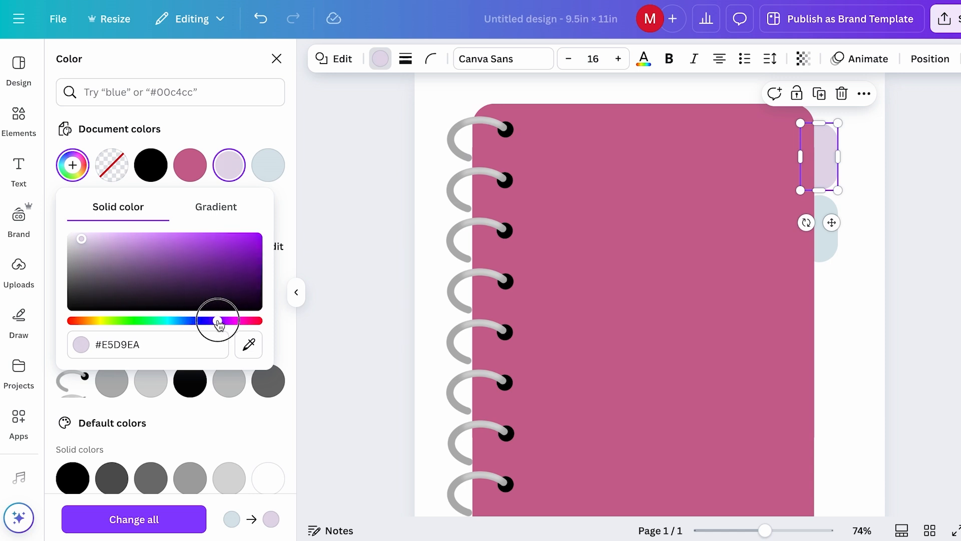
pyautogui.moveTo(217, 321); pyautogui.dragTo(225, 322)
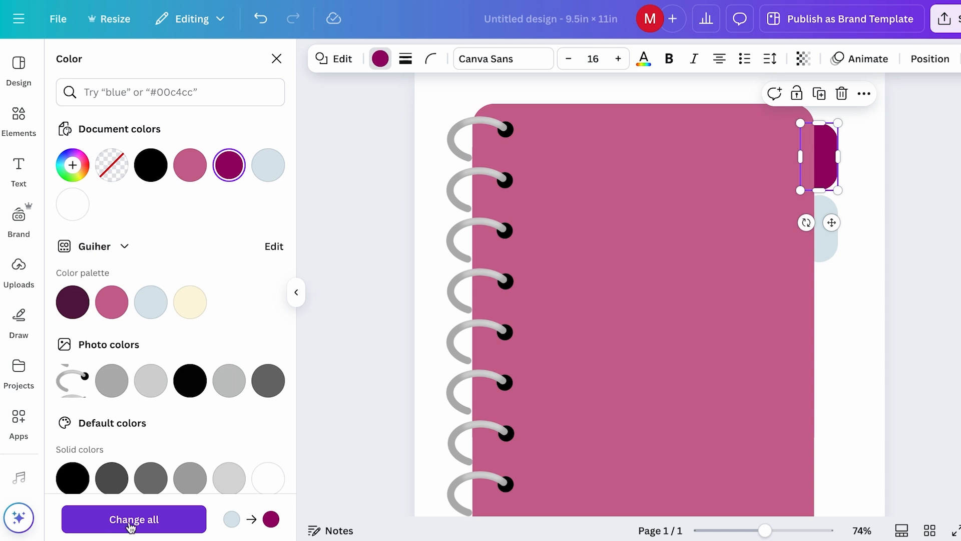
pyautogui.click(152, 521)
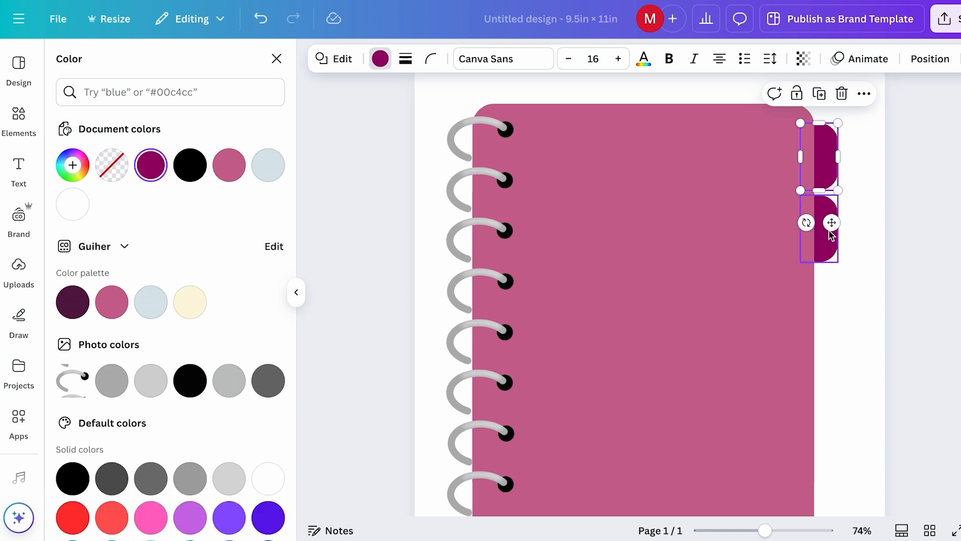
# Step: Shorten the tabs and duplicate them down the cover's right edge to make a column of nine
pyautogui.scroll(-3, 851, 236)
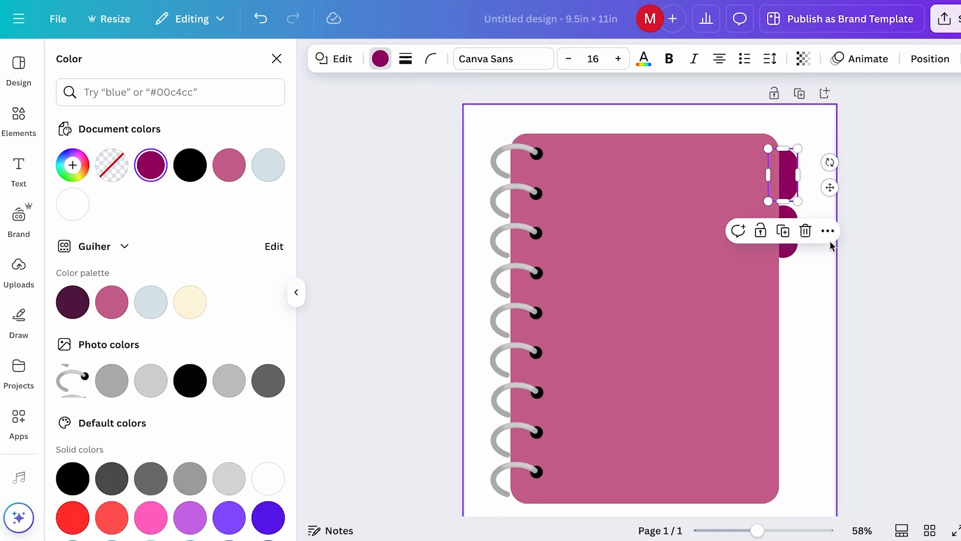
pyautogui.click(766, 219)
pyautogui.moveTo(773, 175); pyautogui.dragTo(766, 266)
pyautogui.moveTo(769, 281); pyautogui.dragTo(766, 315)
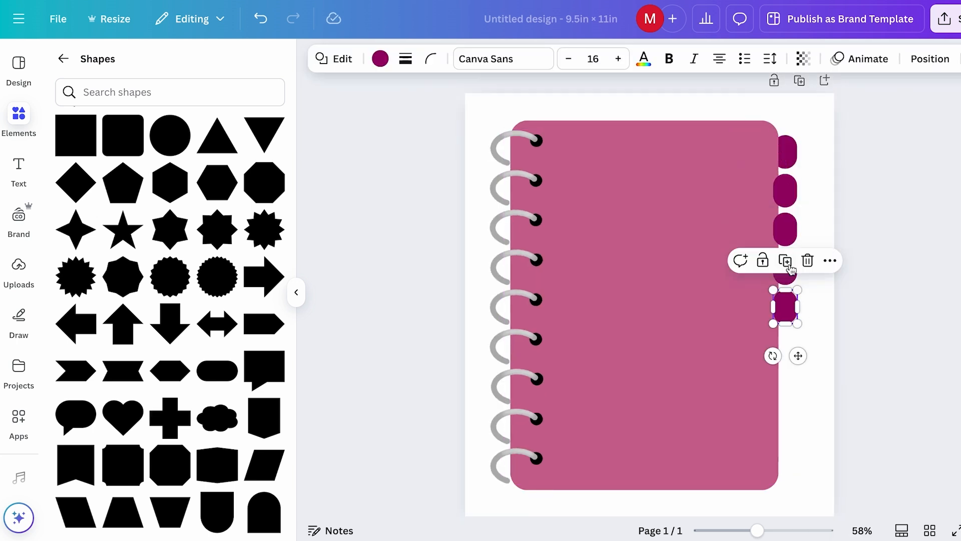
pyautogui.hotkey('ctrl', 'd')
pyautogui.moveTo(785, 313); pyautogui.dragTo(787, 345)
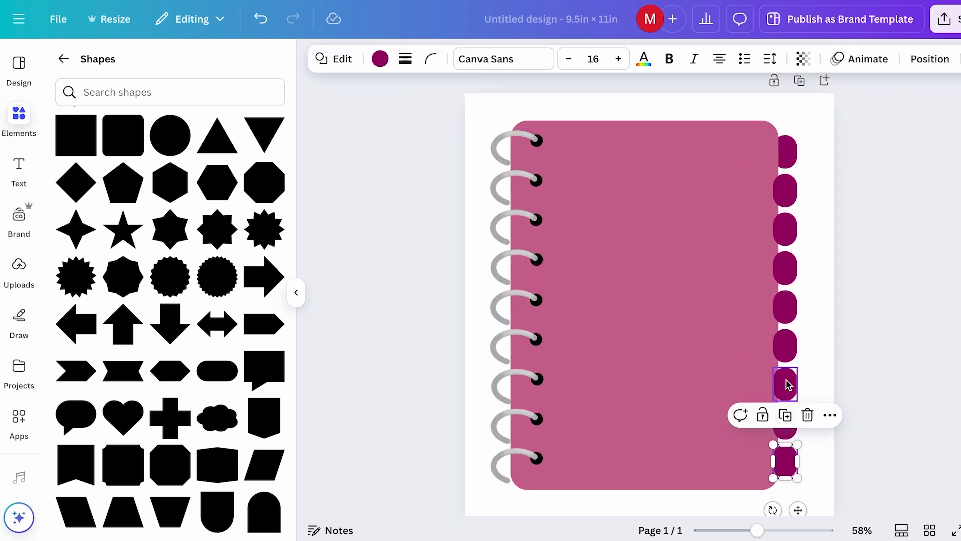
pyautogui.click(790, 445)
# Step: Close the gaps between the side tabs to about 0.063 in and extend the column to ten tabs
pyautogui.click(785, 191)
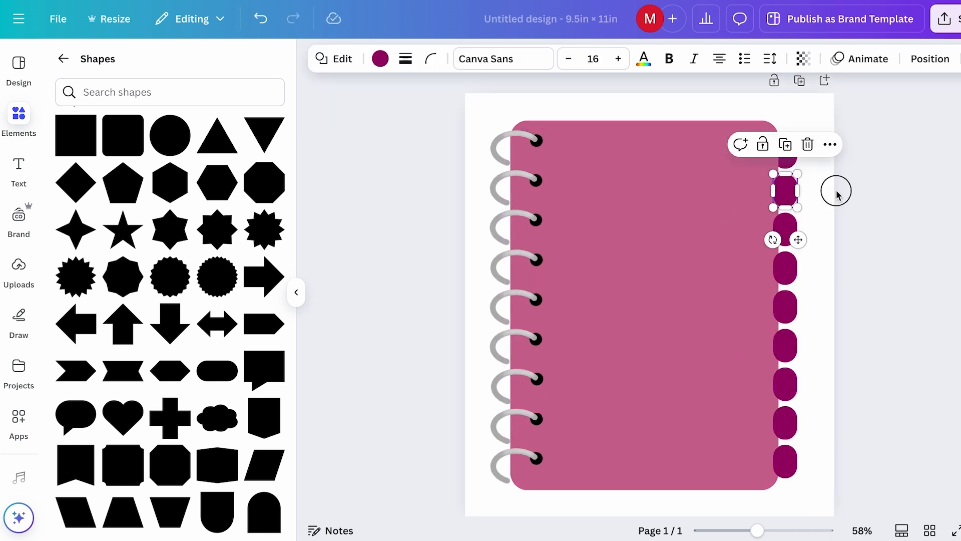
pyautogui.click(837, 191)
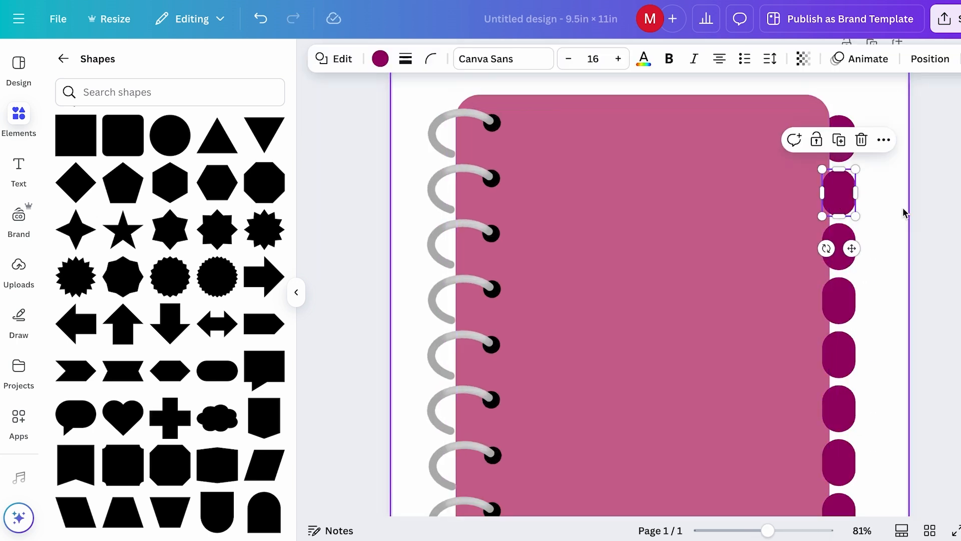
pyautogui.scroll(5, 866, 190)
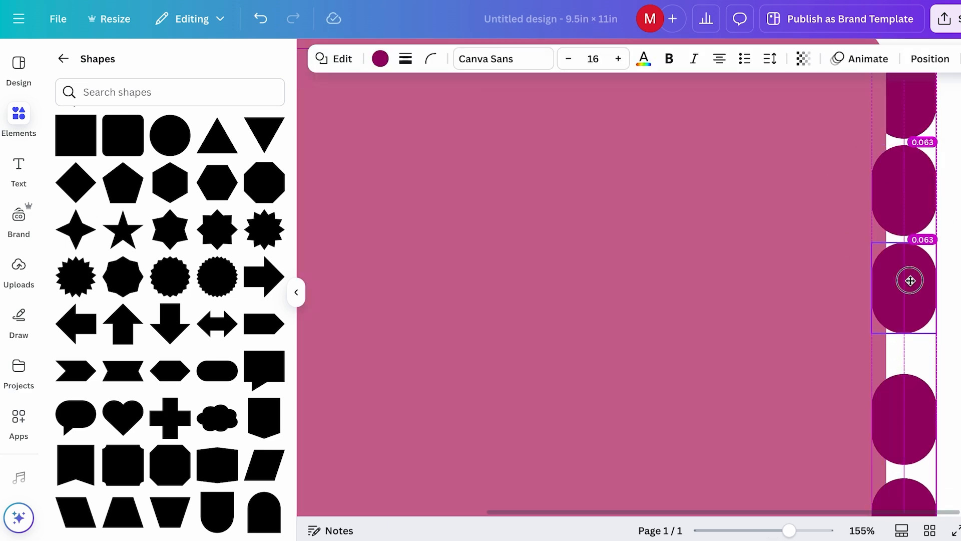
pyautogui.moveTo(905, 317); pyautogui.dragTo(909, 414)
pyautogui.scroll(-5, 909, 414)
pyautogui.moveTo(800, 408); pyautogui.dragTo(798, 414)
pyautogui.click(826, 165)
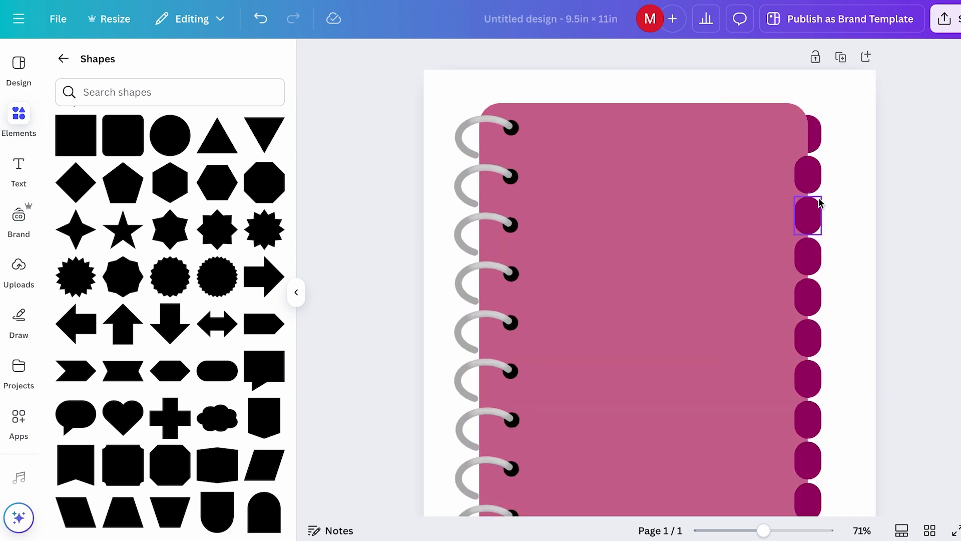
# Step: Select all ten side tabs and space them evenly with Tidy up
pyautogui.scroll(2, 820, 203)
pyautogui.moveTo(847, 193); pyautogui.dragTo(842, 456)
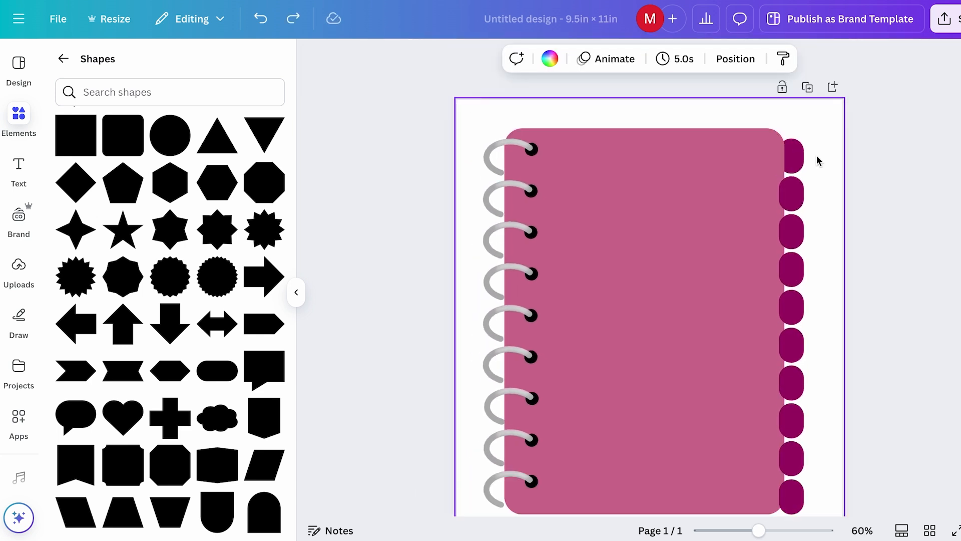
pyautogui.moveTo(802, 483); pyautogui.dragTo(803, 507)
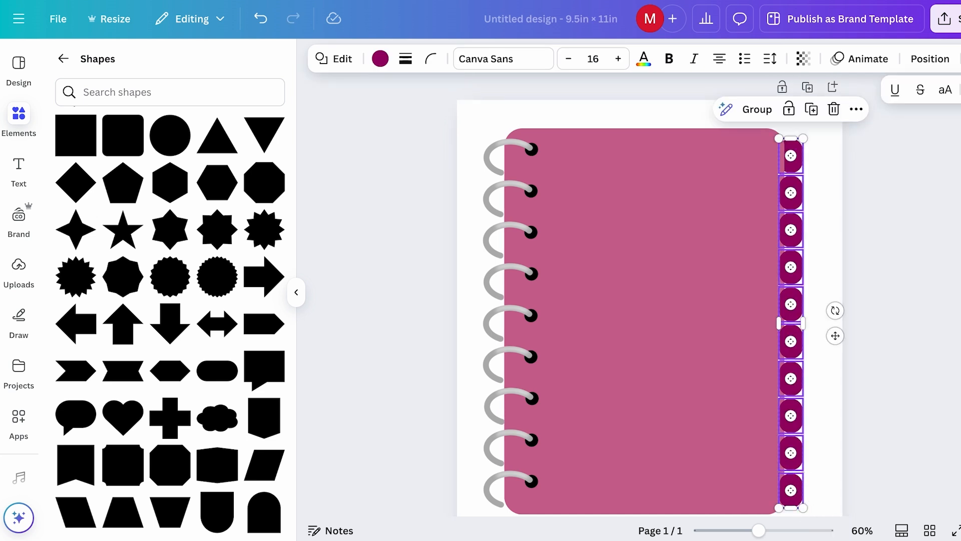
pyautogui.click(928, 59)
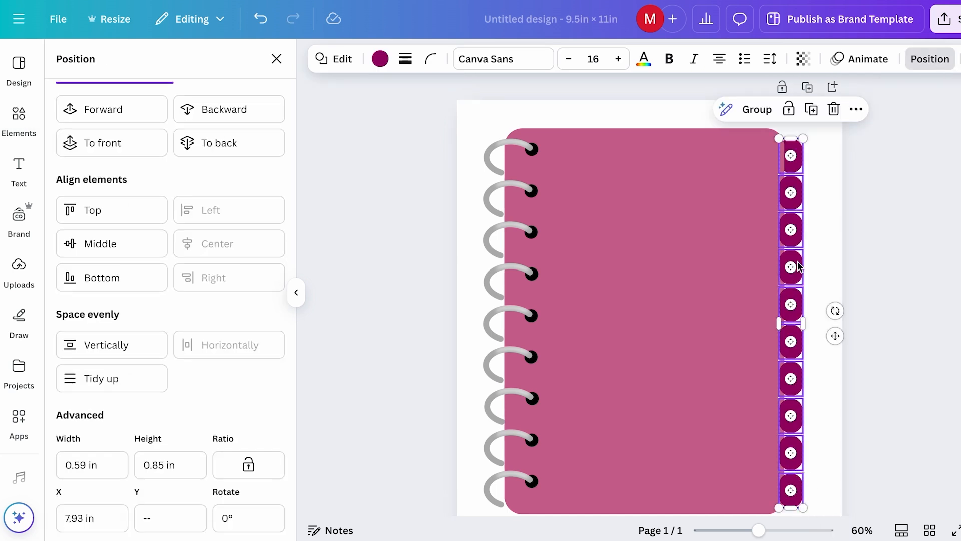
pyautogui.scroll(-1, 774, 390)
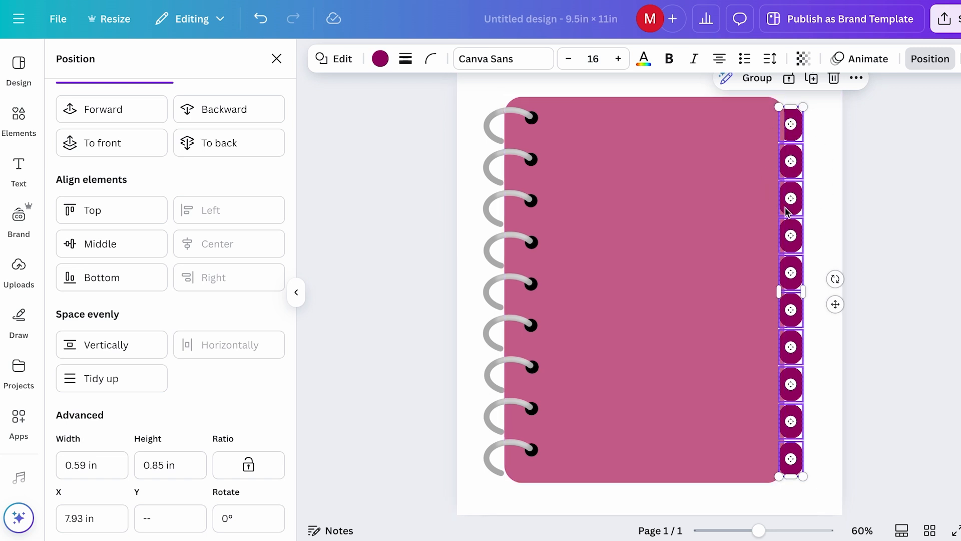
pyautogui.click(88, 383)
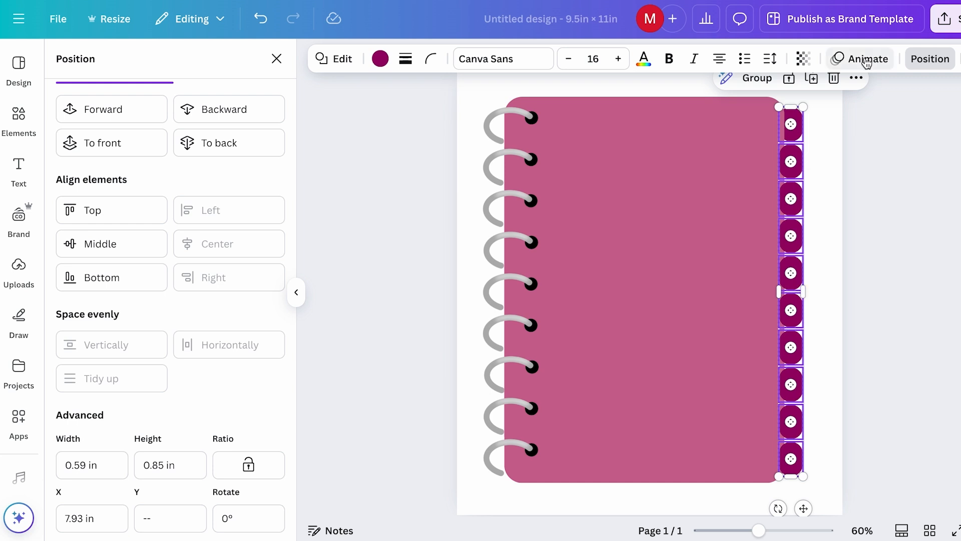
# Step: Group the ten tabs and send the group behind the pink cover
pyautogui.click(756, 78)
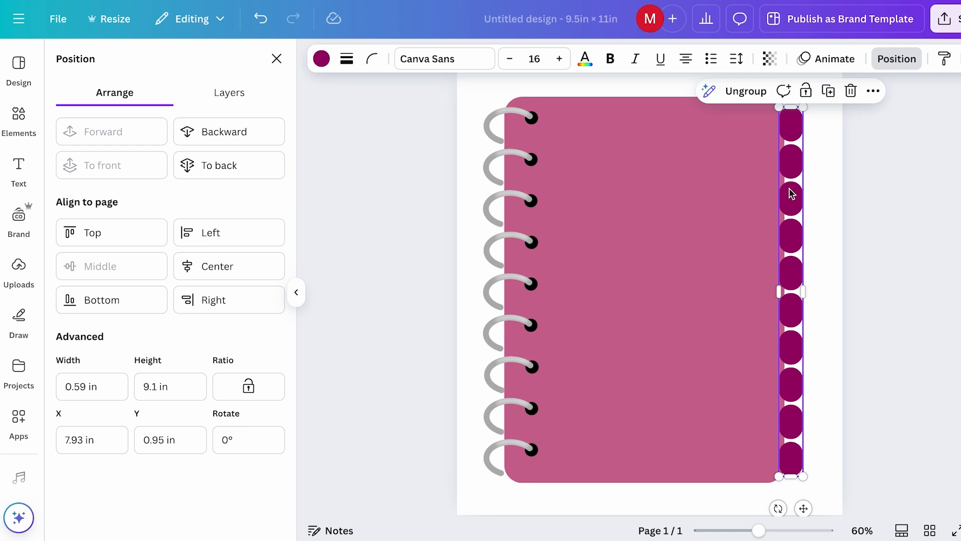
pyautogui.click(255, 132)
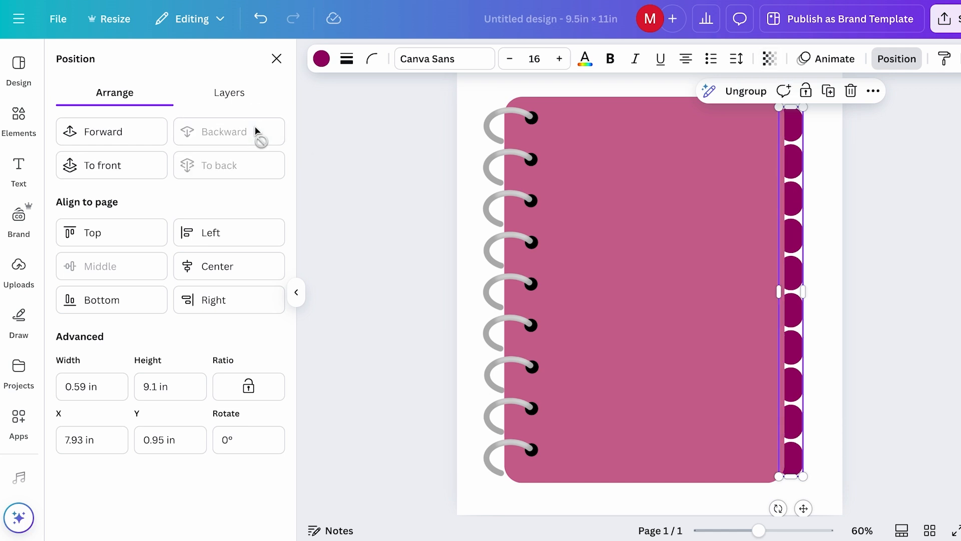
# Step: Narrow the tab group to about 0.4 in wide so the tabs protrude less from the cover
pyautogui.moveTo(804, 290)
pyautogui.mouseDown()
pyautogui.moveTo(815, 290)
pyautogui.moveTo(796, 290)
pyautogui.mouseUp()
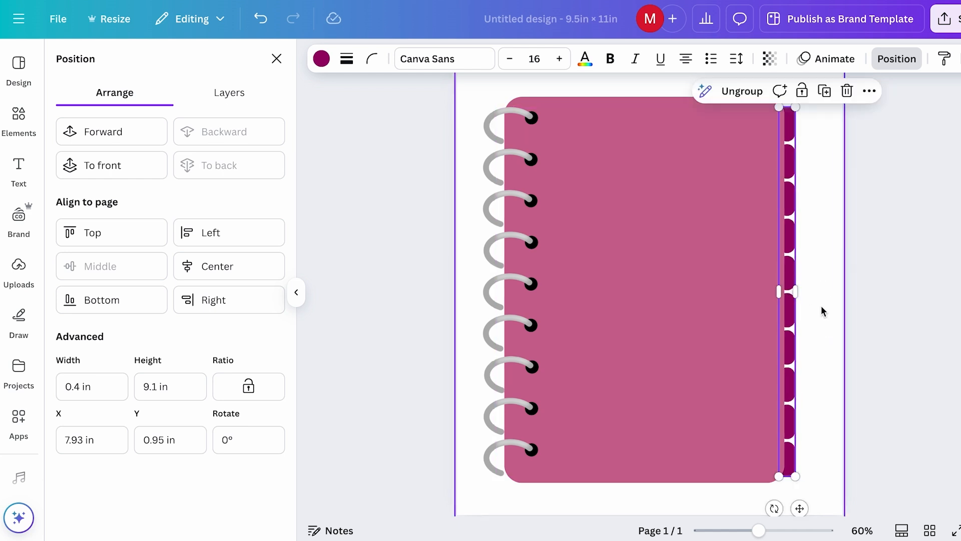
pyautogui.click(822, 311)
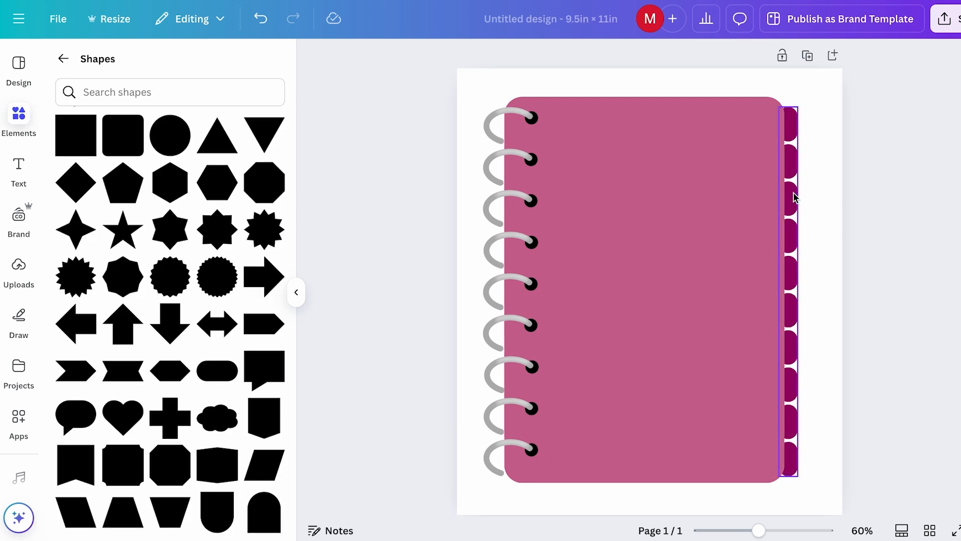
pyautogui.click(715, 218)
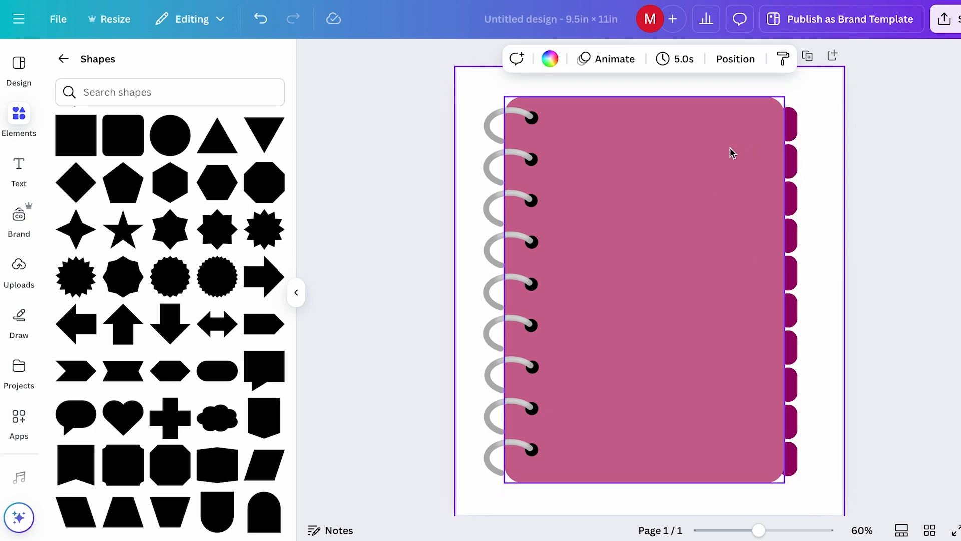
# Step: Add a text box reading "JAN" and move it next to the upper side tabs
pyautogui.click(18, 168)
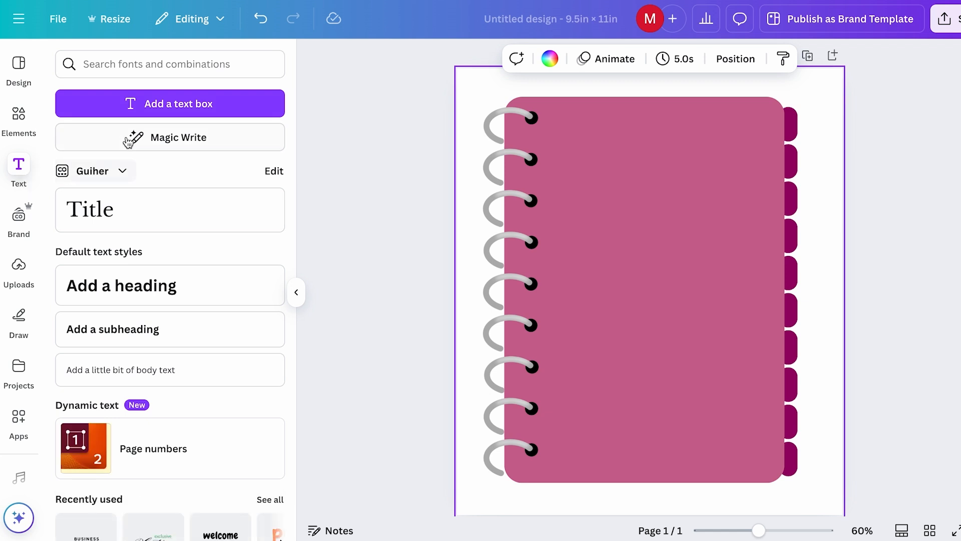
pyautogui.click(193, 110)
pyautogui.press('BackSpace')
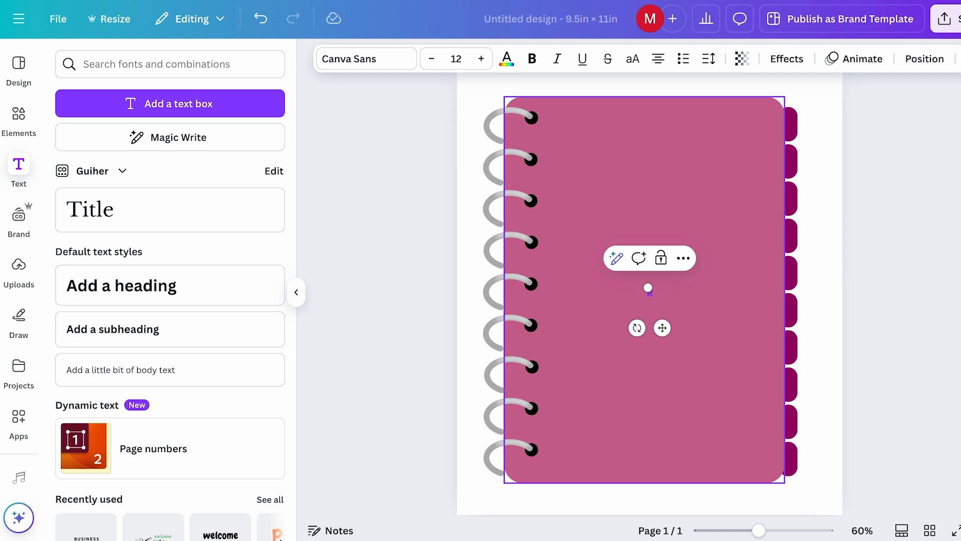
pyautogui.scroll(3, 883, 242)
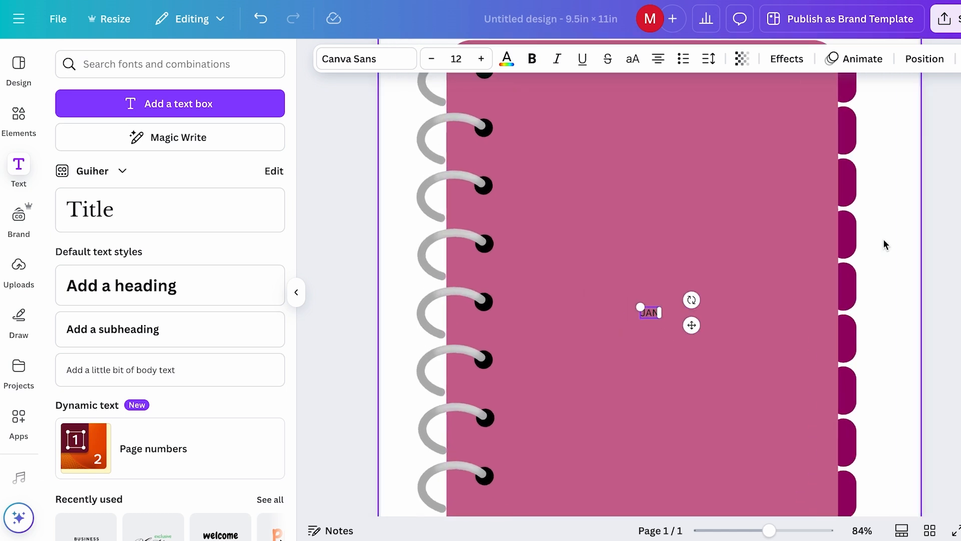
pyautogui.moveTo(691, 325); pyautogui.dragTo(845, 132)
pyautogui.scroll(2, 845, 132)
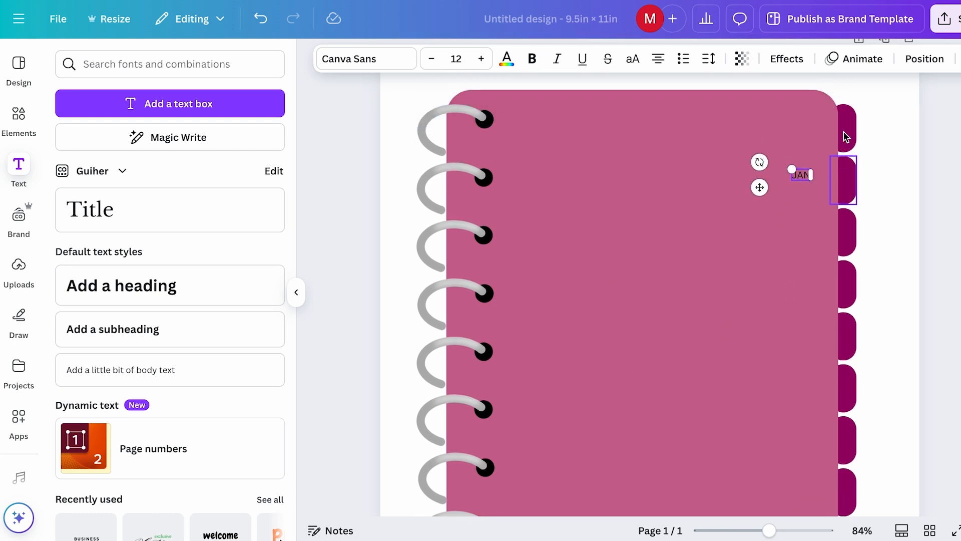
# Step: Enlarge the JAN text to size 82.3 and set its font to Playfair Display
pyautogui.moveTo(792, 169); pyautogui.dragTo(681, 103)
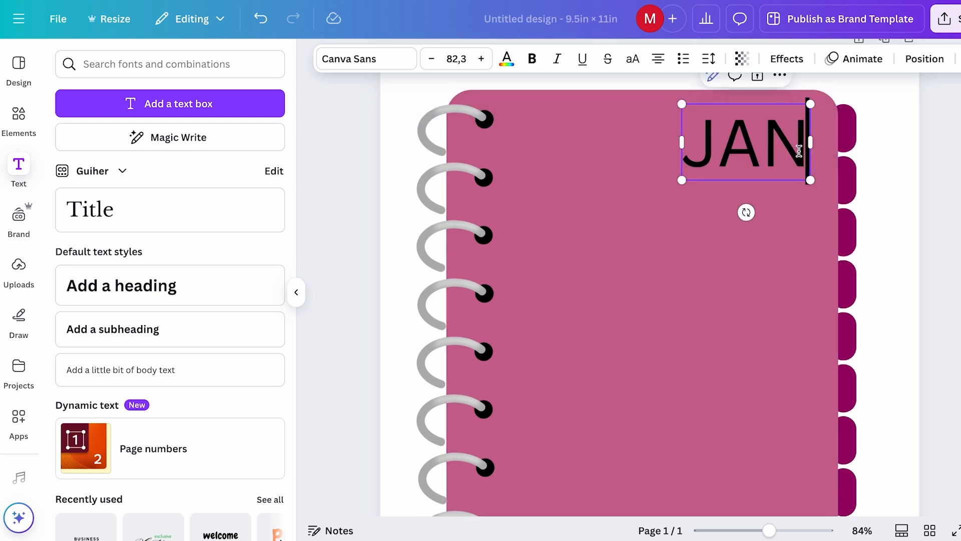
pyautogui.moveTo(808, 141); pyautogui.dragTo(684, 140)
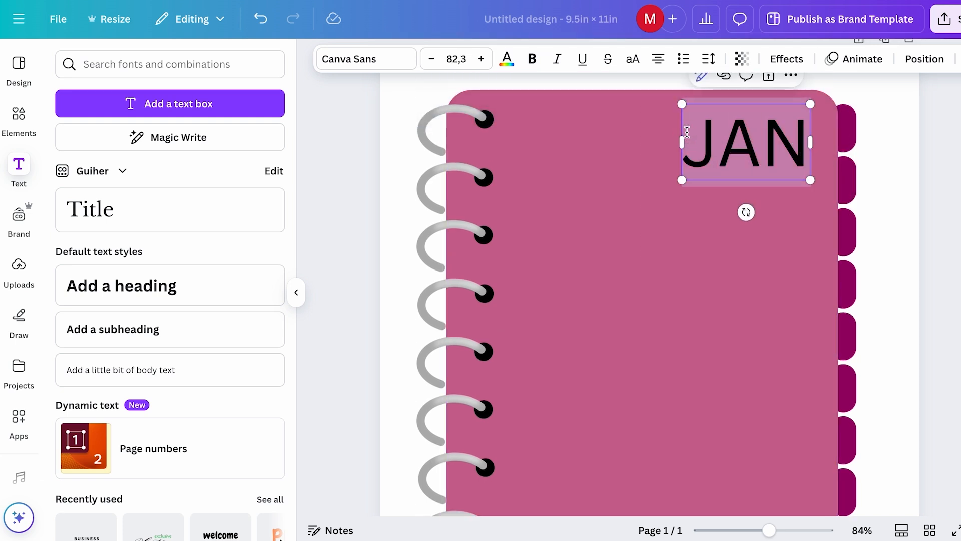
pyautogui.click(368, 65)
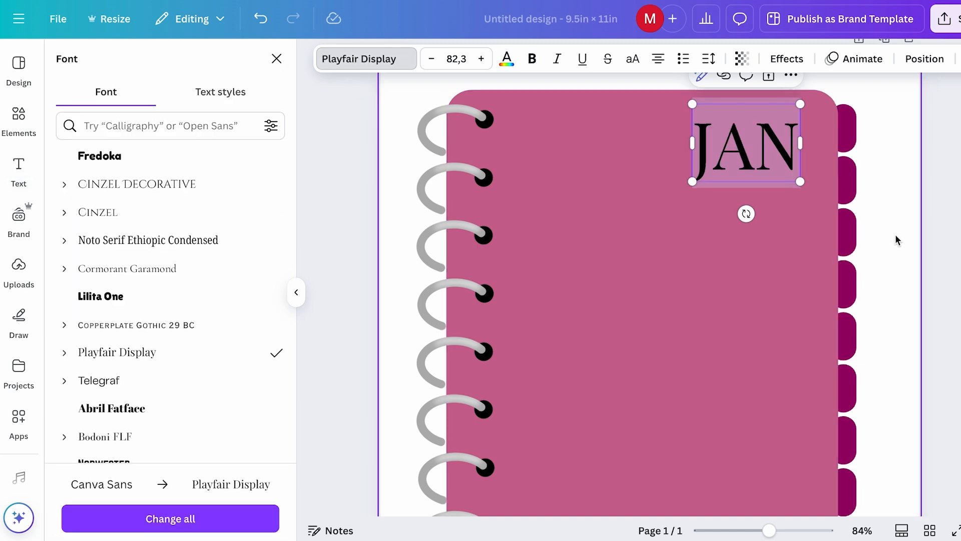
pyautogui.click(896, 233)
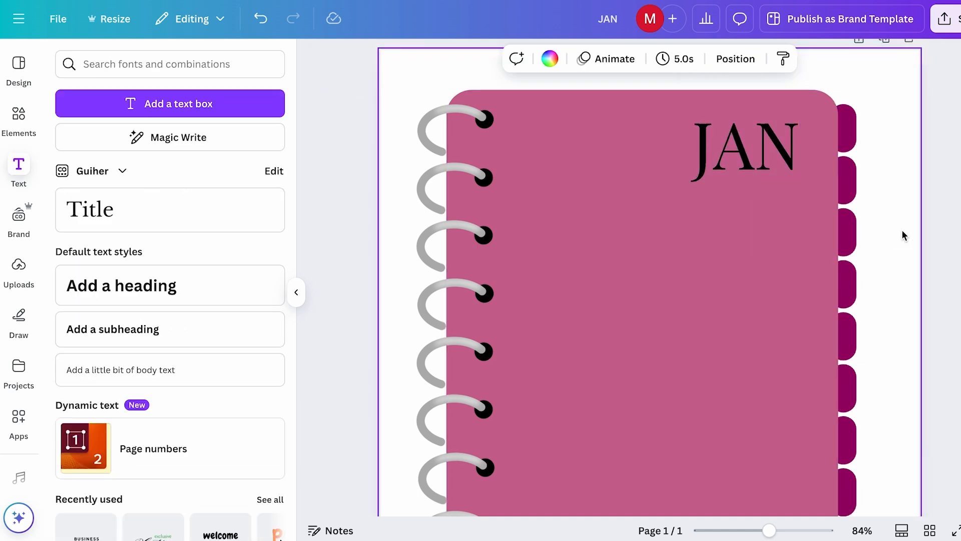
# Step: Recolour the JAN text white
pyautogui.click(780, 173)
pyautogui.click(748, 137)
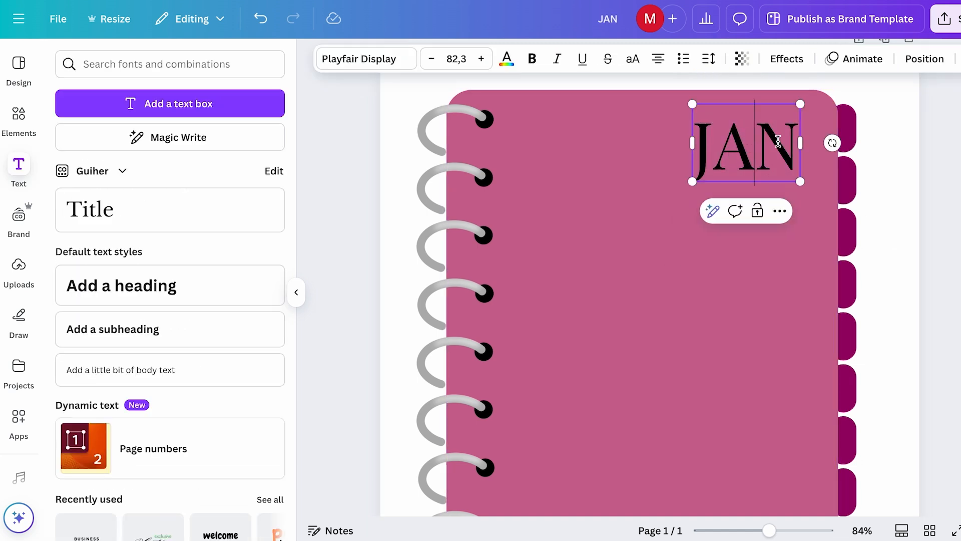
pyautogui.moveTo(801, 142); pyautogui.dragTo(695, 131)
pyautogui.click(506, 58)
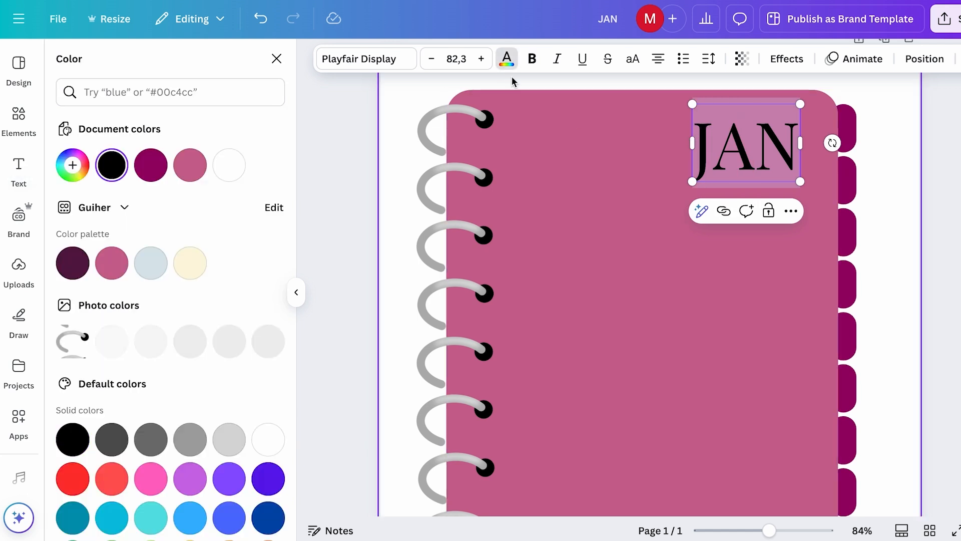
pyautogui.click(229, 165)
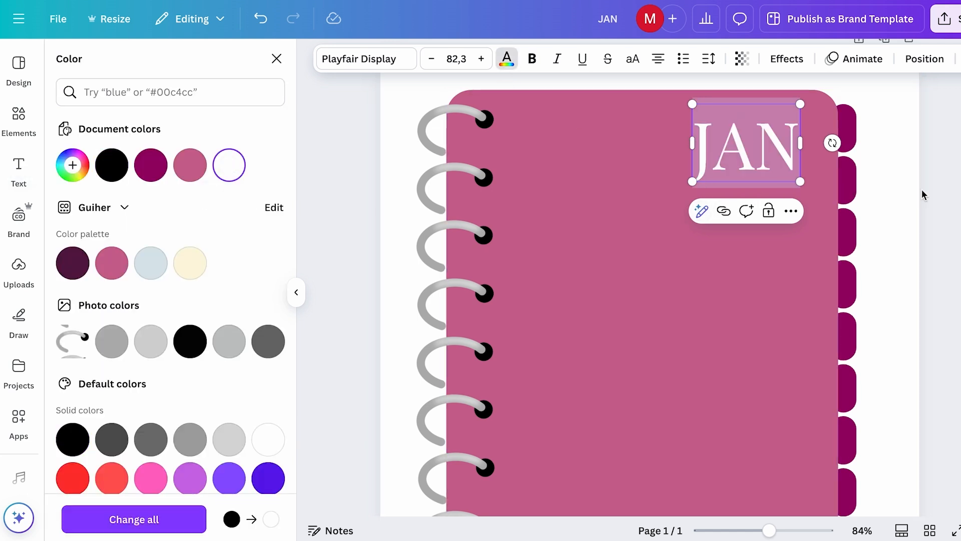
pyautogui.click(922, 195)
# Step: Scale the JAN text down to size 25.7 and rotate it to read vertically downward beside the uppermost tab
pyautogui.click(854, 123)
pyautogui.click(906, 176)
pyautogui.click(790, 178)
pyautogui.moveTo(799, 182); pyautogui.dragTo(849, 132)
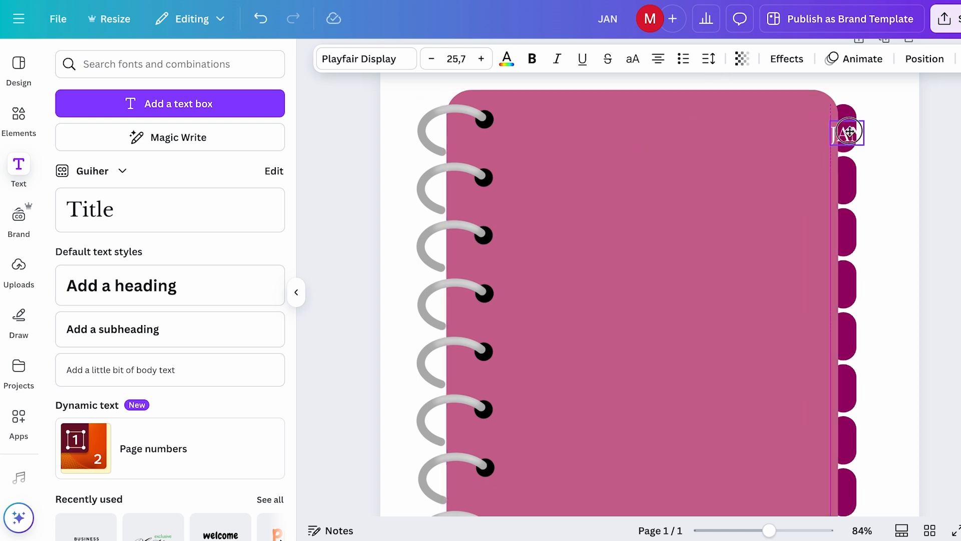
pyautogui.moveTo(847, 98); pyautogui.dragTo(877, 129)
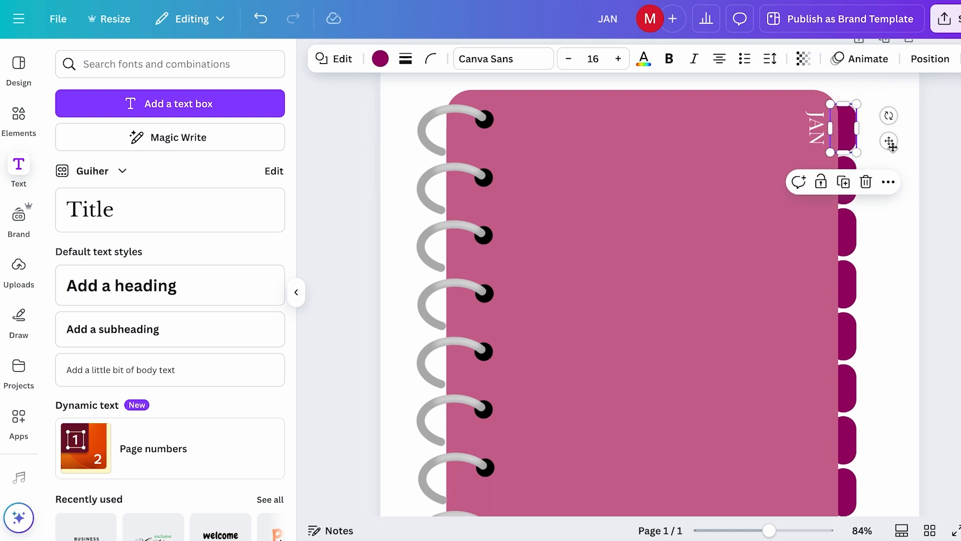
# Step: Select all ten side tabs and widen them together so they protrude further from the cover
pyautogui.scroll(-1, 900, 147)
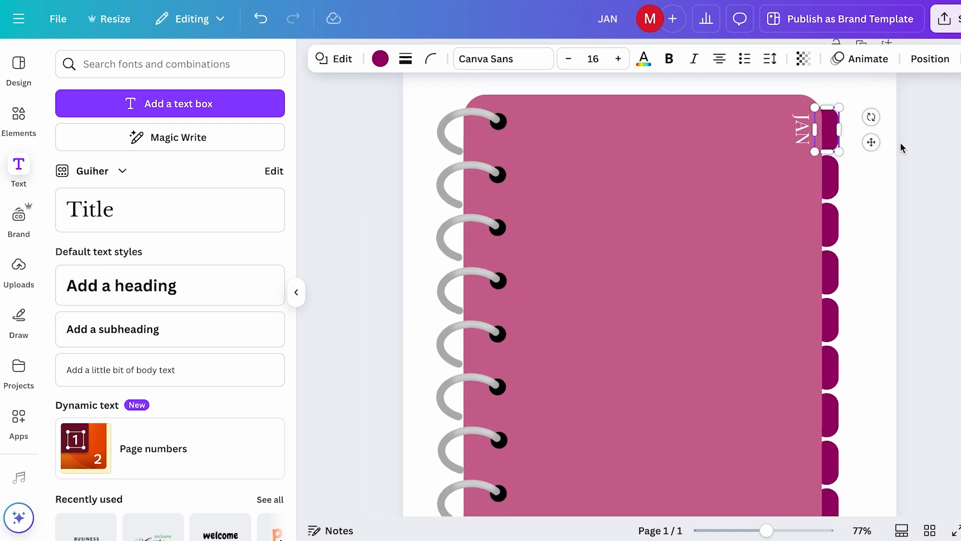
pyautogui.scroll(-2, 900, 147)
pyautogui.click(833, 139)
pyautogui.moveTo(832, 115); pyautogui.dragTo(809, 449)
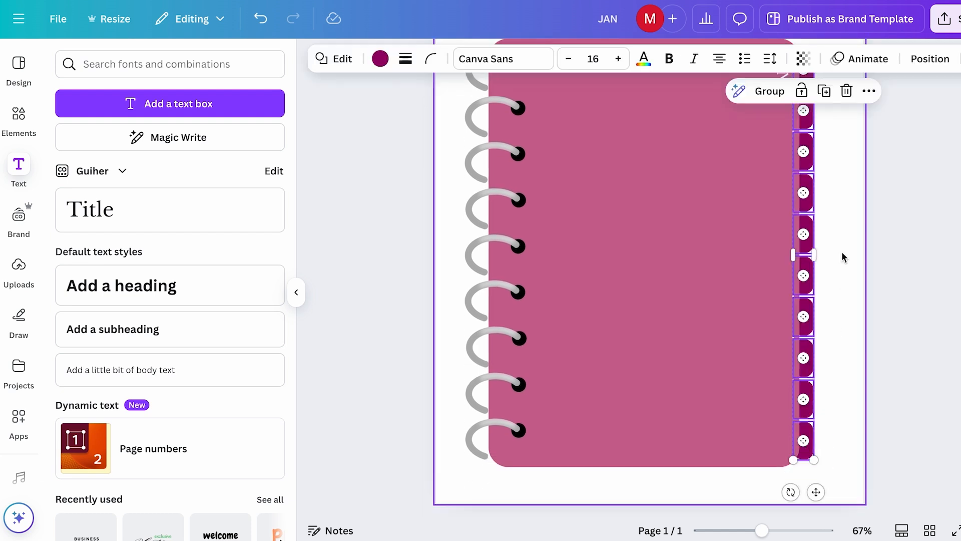
pyautogui.moveTo(816, 254); pyautogui.dragTo(829, 252)
pyautogui.click(870, 237)
pyautogui.scroll(2, 871, 239)
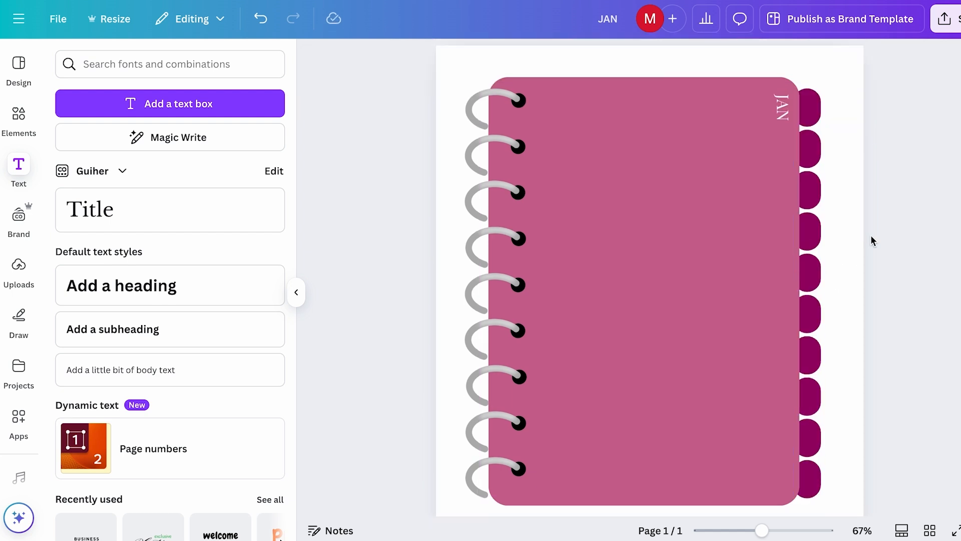
# Step: Move the rotated JAN text onto the uppermost tab
pyautogui.moveTo(782, 131); pyautogui.dragTo(810, 134)
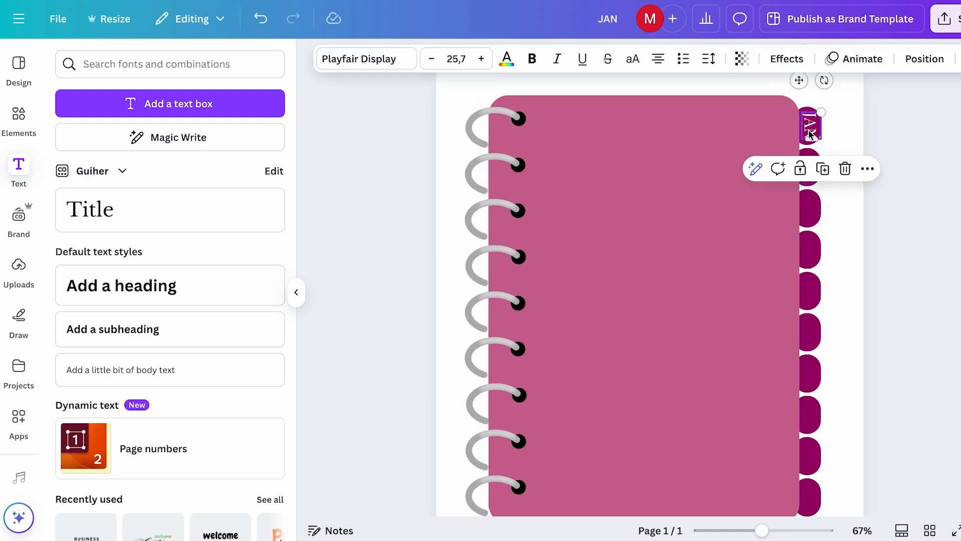
pyautogui.scroll(3, 821, 210)
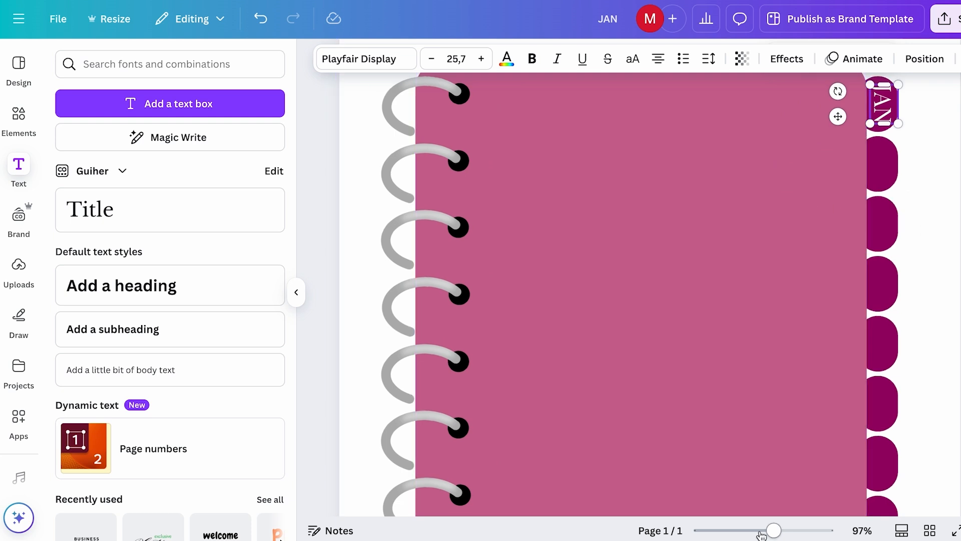
pyautogui.scroll(2, 921, 215)
# Step: Duplicate the JAN label and position the copies on the second and third tabs
pyautogui.click(909, 136)
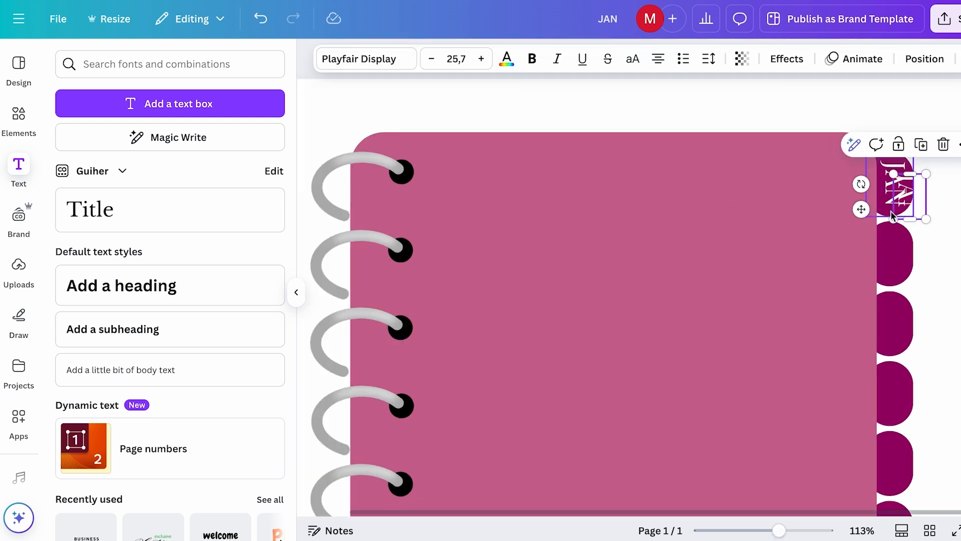
pyautogui.scroll(-2, 911, 208)
pyautogui.moveTo(916, 101); pyautogui.dragTo(902, 162)
pyautogui.hotkey('ctrl', 'd')
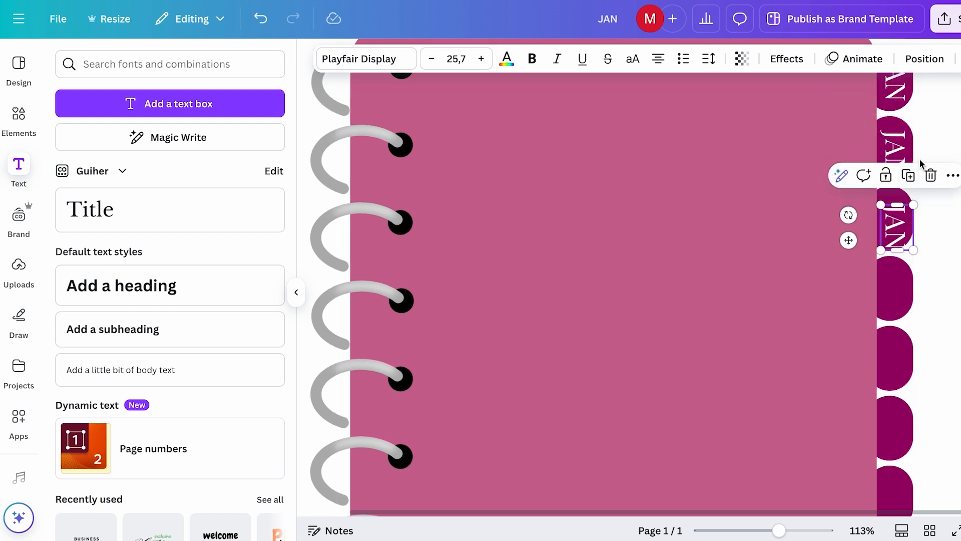
pyautogui.moveTo(898, 227); pyautogui.dragTo(898, 216)
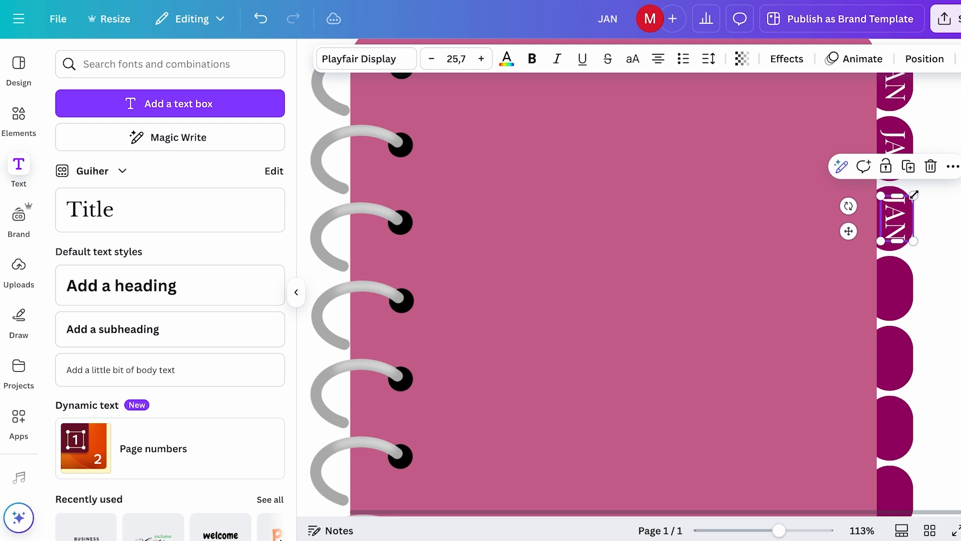
# Step: Continue duplicating the JAN label down the side until every remaining tab carries a copy
pyautogui.click(908, 165)
pyautogui.click(908, 229)
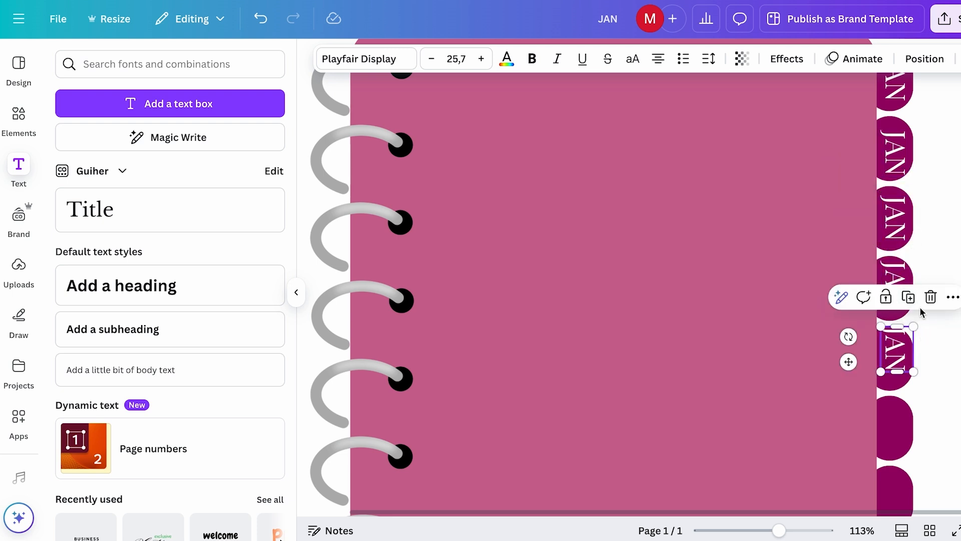
pyautogui.click(908, 296)
pyautogui.scroll(-2, 915, 302)
pyautogui.moveTo(895, 346); pyautogui.dragTo(895, 359)
pyautogui.click(920, 243)
pyautogui.moveTo(895, 265); pyautogui.dragTo(895, 273)
pyautogui.click(920, 223)
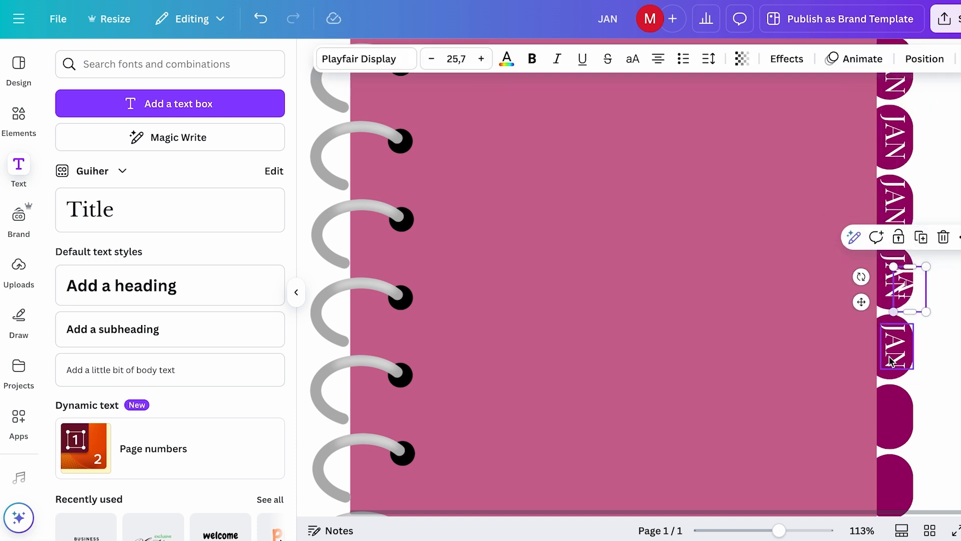
# Step: Change the font of all JAN labels across the design from Playfair Display to League Gothic
pyautogui.scroll(2, 899, 185)
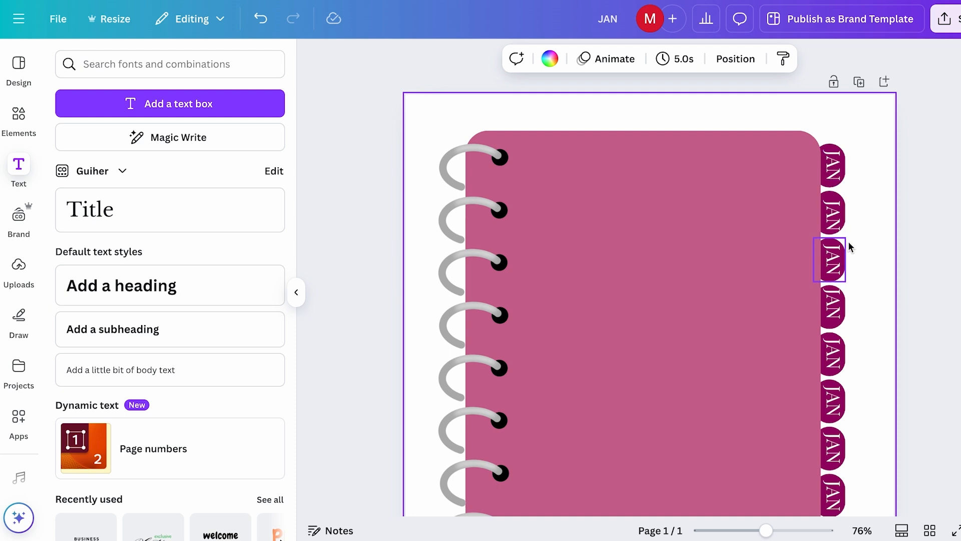
pyautogui.click(832, 174)
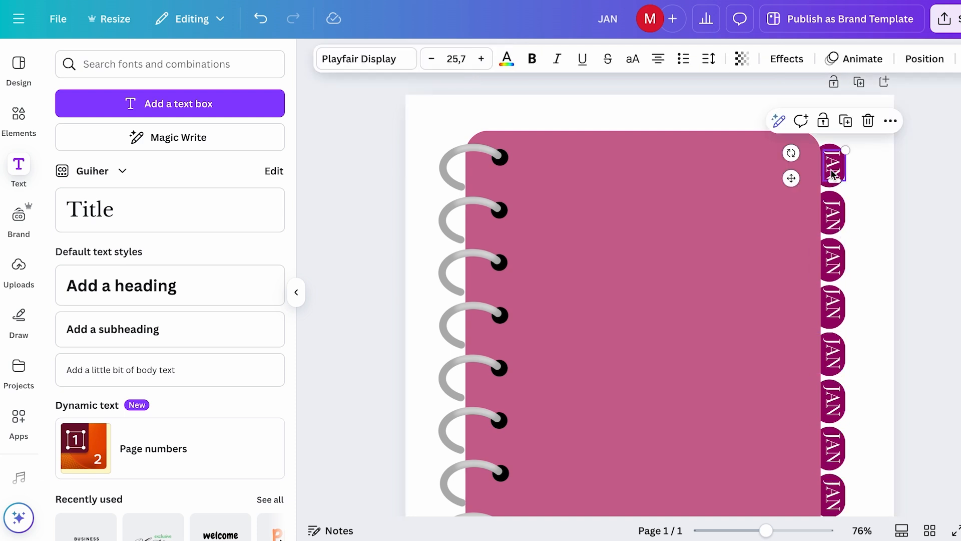
pyautogui.click(834, 174)
pyautogui.doubleClick(842, 177)
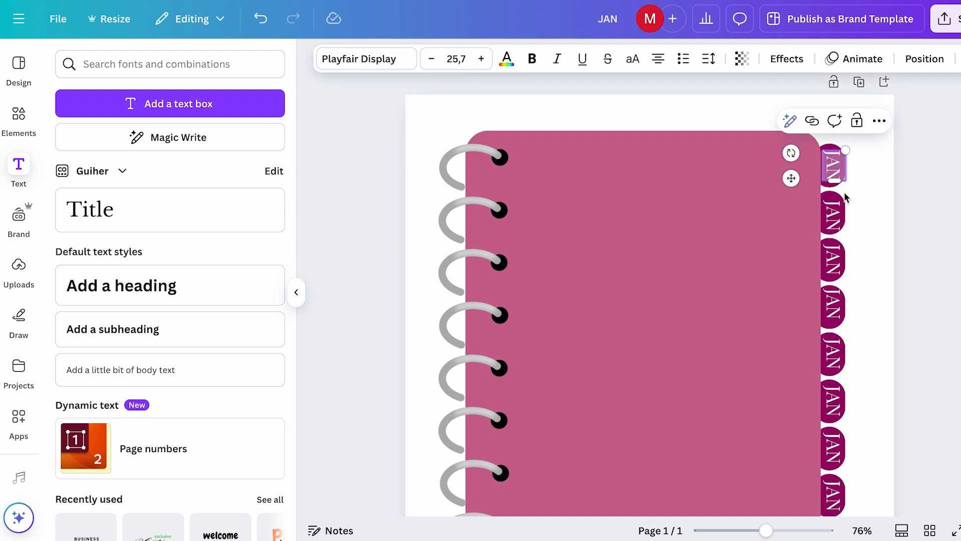
pyautogui.click(384, 58)
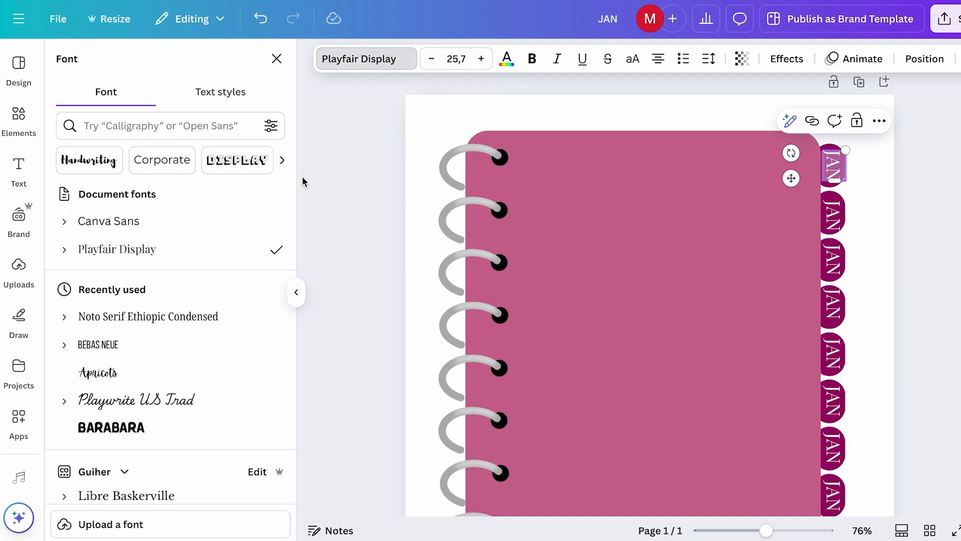
pyautogui.write('LEA')
pyautogui.click(150, 193)
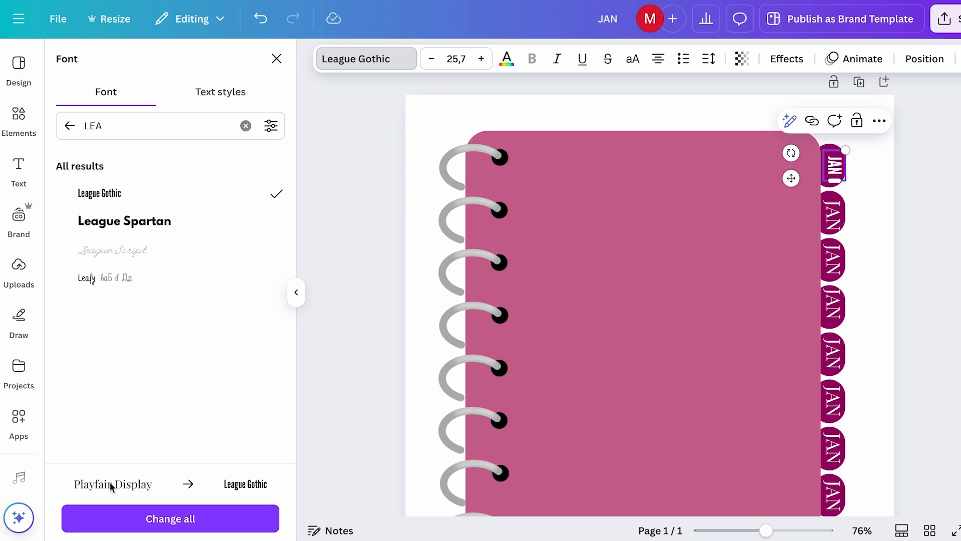
pyautogui.click(171, 521)
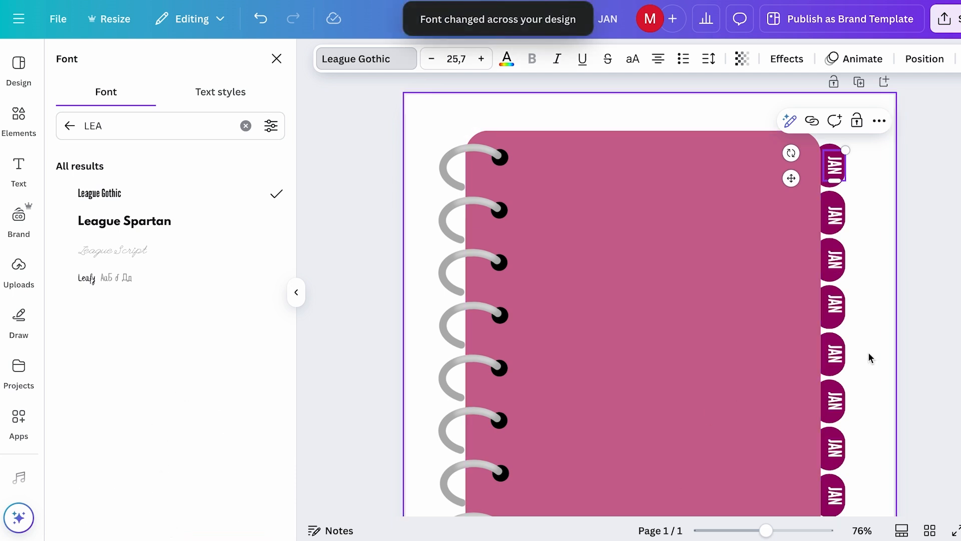
# Step: Replace the label on the second tab with "FEB"
pyautogui.scroll(-3, 869, 356)
pyautogui.click(883, 180)
pyautogui.moveTo(834, 132); pyautogui.dragTo(830, 128)
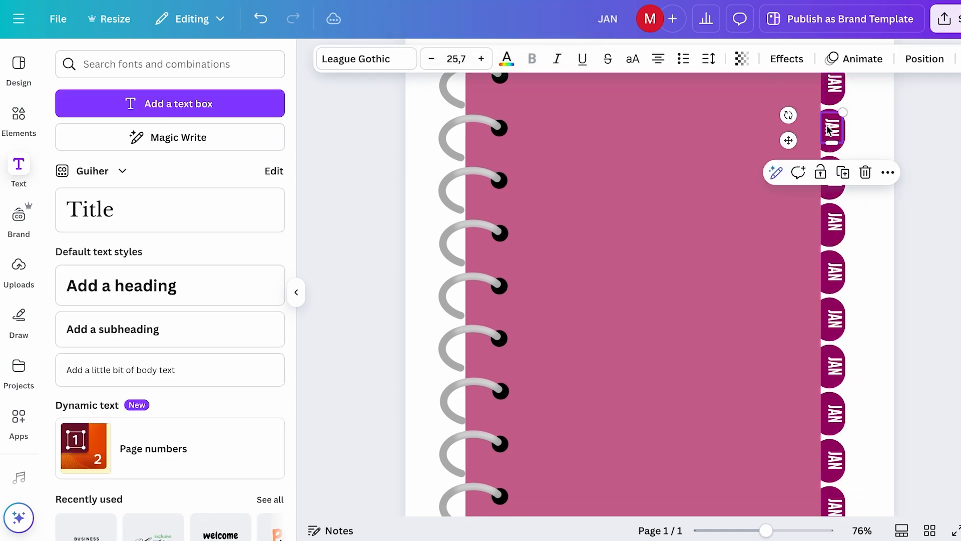
pyautogui.write('FEB')
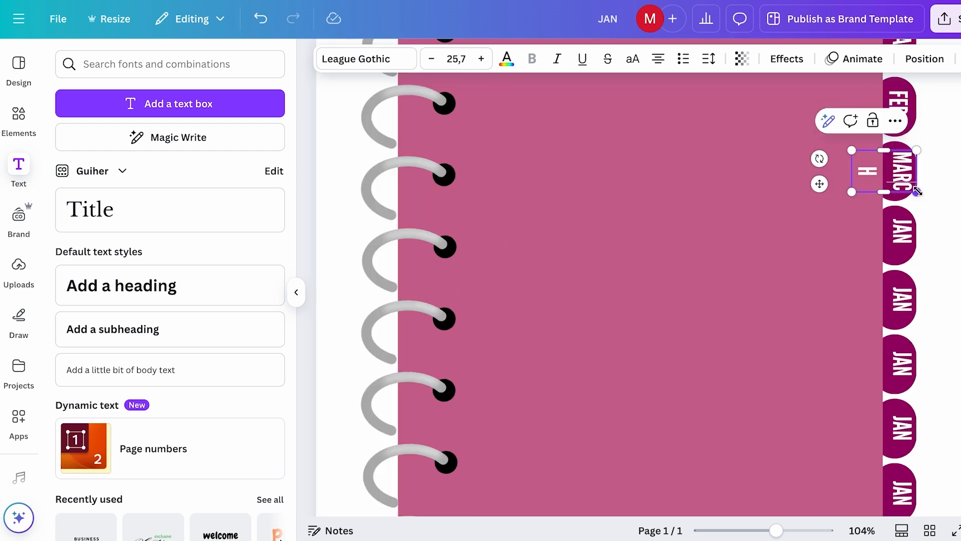
# Step: Label the third tab "MARCH", shrink the text to fit on one line and centre it in the tab
pyautogui.moveTo(916, 189); pyautogui.dragTo(896, 174)
pyautogui.click(929, 197)
pyautogui.click(951, 201)
pyautogui.click(898, 105)
pyautogui.click(948, 144)
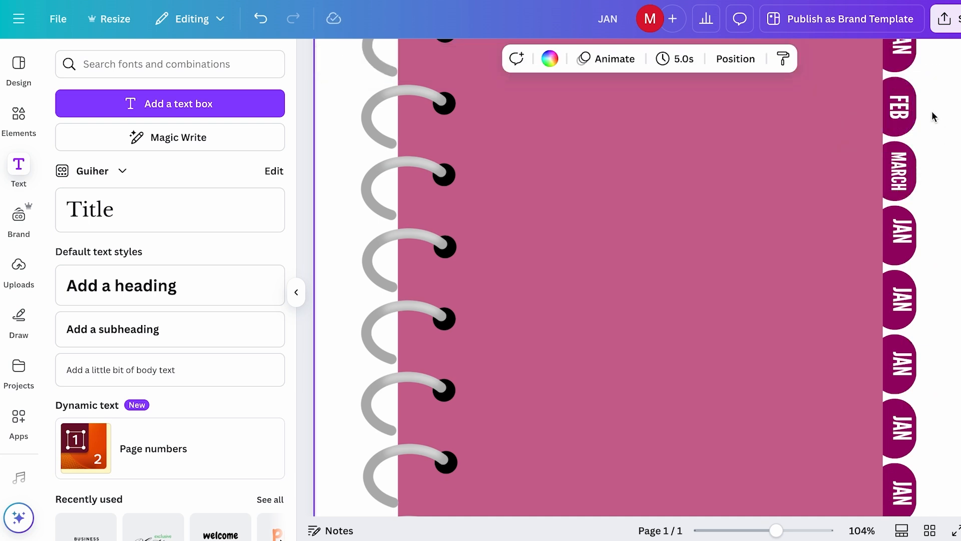
# Step: Set the letter spacing of the FEB label to 95
pyautogui.scroll(-2, 932, 117)
pyautogui.click(865, 111)
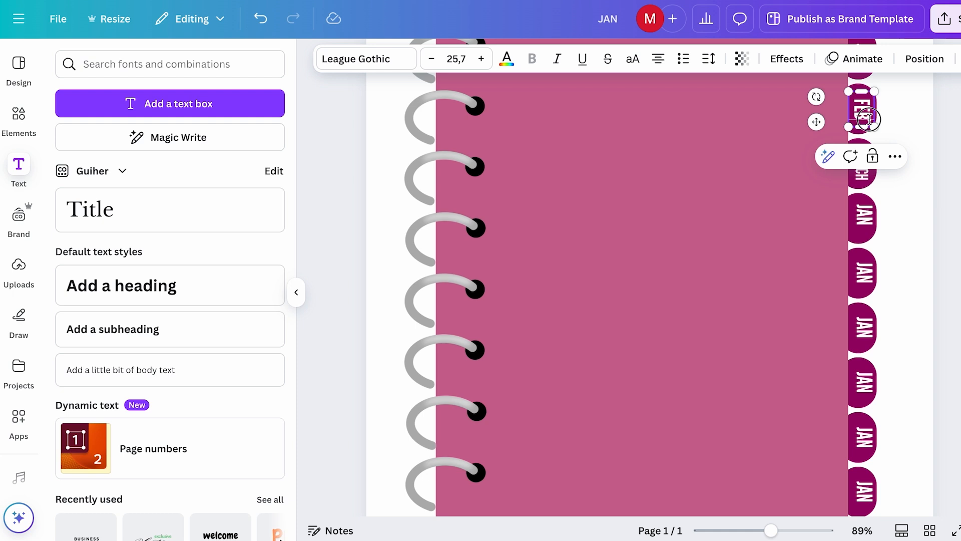
pyautogui.doubleClick(862, 110)
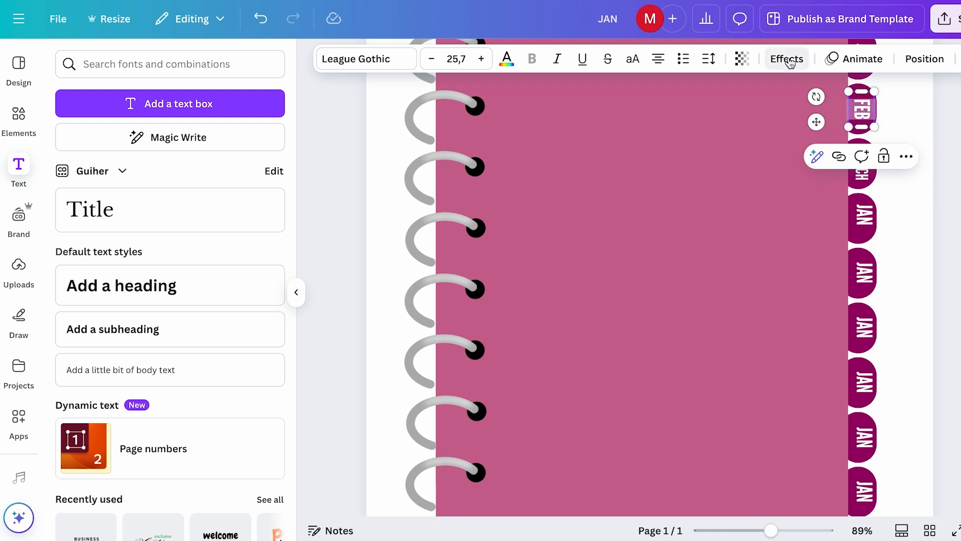
pyautogui.click(708, 59)
pyautogui.moveTo(659, 116); pyautogui.dragTo(669, 117)
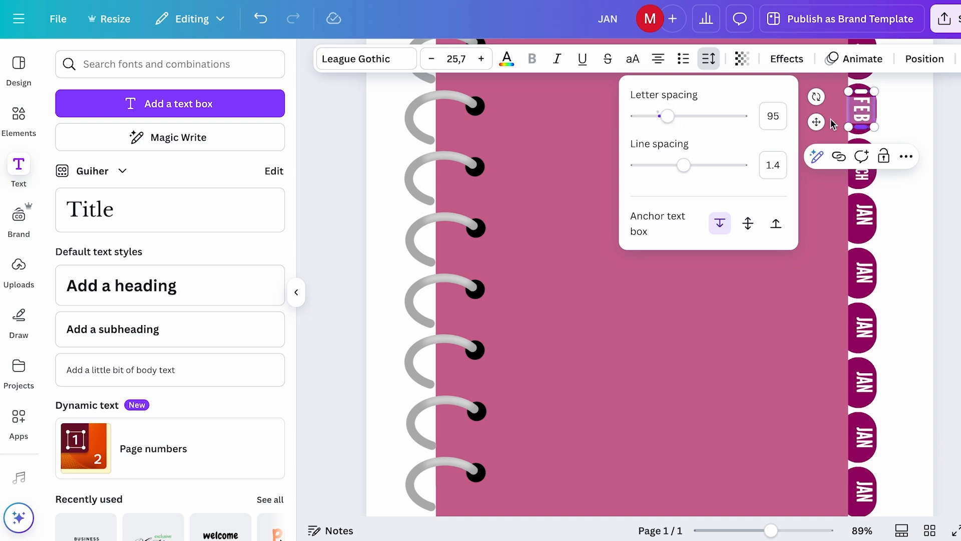
pyautogui.click(931, 129)
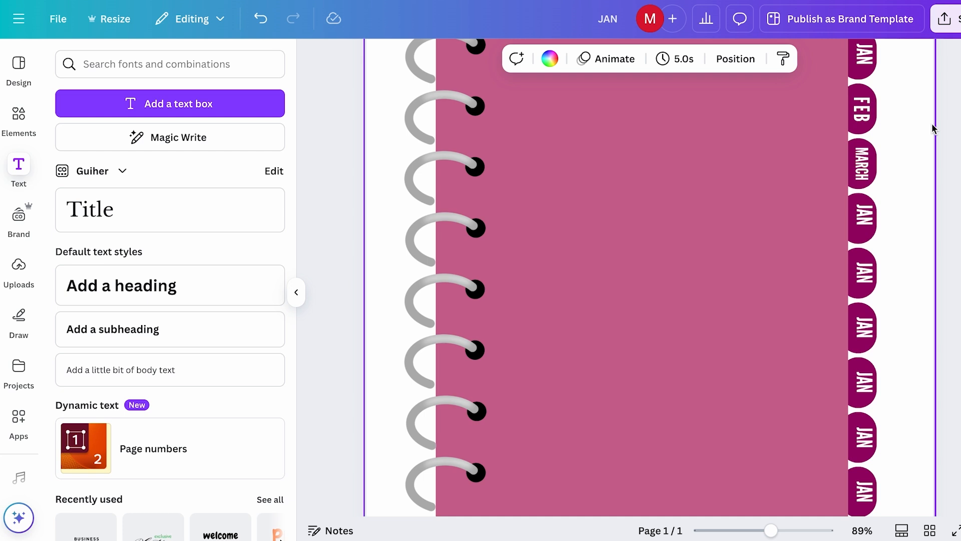
# Step: Replace the labels on the fourth and fifth tabs with "APRIL" and "MAY"
pyautogui.scroll(1, 932, 129)
pyautogui.doubleClick(863, 235)
pyautogui.write('APRIL')
pyautogui.click(874, 219)
pyautogui.scroll(-2, 874, 218)
pyautogui.doubleClick(863, 260)
pyautogui.press('BackSpace')
pyautogui.write('JUNE')
pyautogui.doubleClick(861, 260)
pyautogui.write('MAY')
# Step: Replace the labels on the sixth and seventh tabs with "JUNE" and "JULY"
pyautogui.doubleClick(864, 315)
pyautogui.write('JUNE')
pyautogui.moveTo(864, 315); pyautogui.dragTo(862, 315)
pyautogui.click(900, 271)
pyautogui.scroll(-2, 872, 257)
pyautogui.doubleClick(864, 280)
pyautogui.write('JULY')
pyautogui.click(901, 280)
# Step: Replace the label on the eighth tab with "AGU"
pyautogui.scroll(-1, 872, 280)
pyautogui.doubleClick(862, 314)
pyautogui.write('AUGUST')
pyautogui.press('BackSpace')
pyautogui.press('BackSpace')
pyautogui.press('BackSpace')
# Step: Label the last two tabs "SEP" and "OCT" and nudge both texts into line with the other labels
pyautogui.doubleClick(864, 369)
pyautogui.write('SEP')
pyautogui.doubleClick(864, 423)
pyautogui.write('OCT')
pyautogui.moveTo(864, 369); pyautogui.dragTo(860, 369)
pyautogui.moveTo(864, 423); pyautogui.dragTo(860, 423)
# Step: Select all ten tabs with their month labels and move them slightly closer to the cover
pyautogui.scroll(-2, 909, 390)
pyautogui.moveTo(854, 81); pyautogui.dragTo(806, 503)
pyautogui.moveTo(824, 501); pyautogui.dragTo(817, 502)
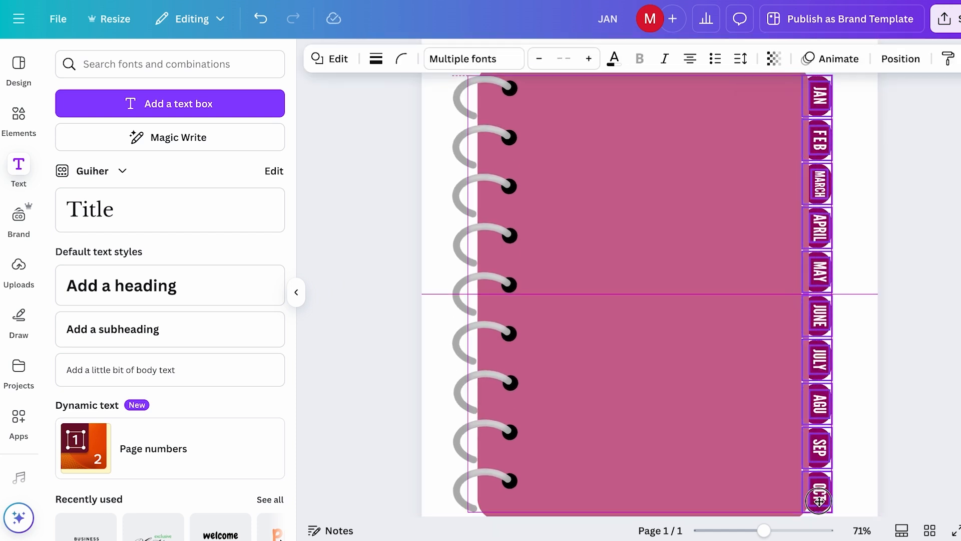
pyautogui.click(876, 369)
pyautogui.scroll(-2, 876, 369)
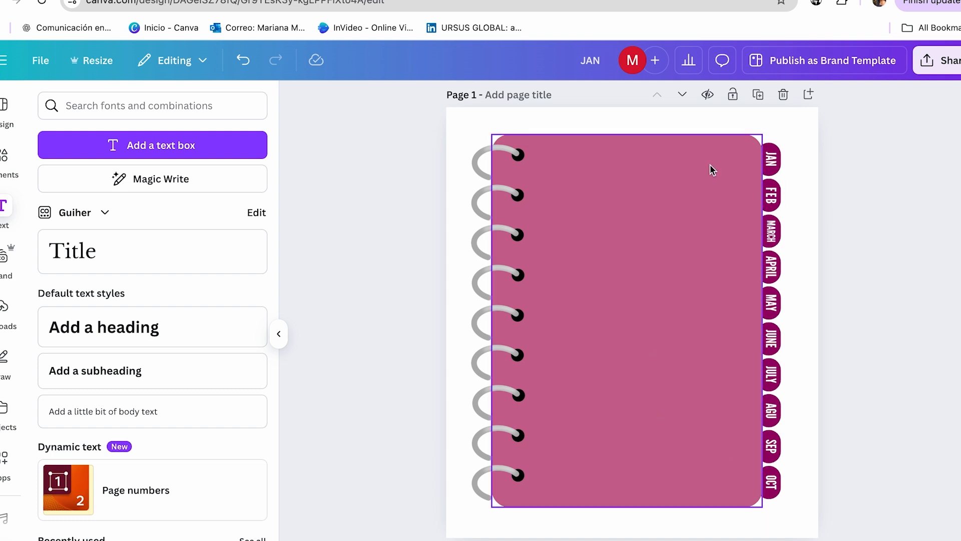
pyautogui.scroll(1, 665, 194)
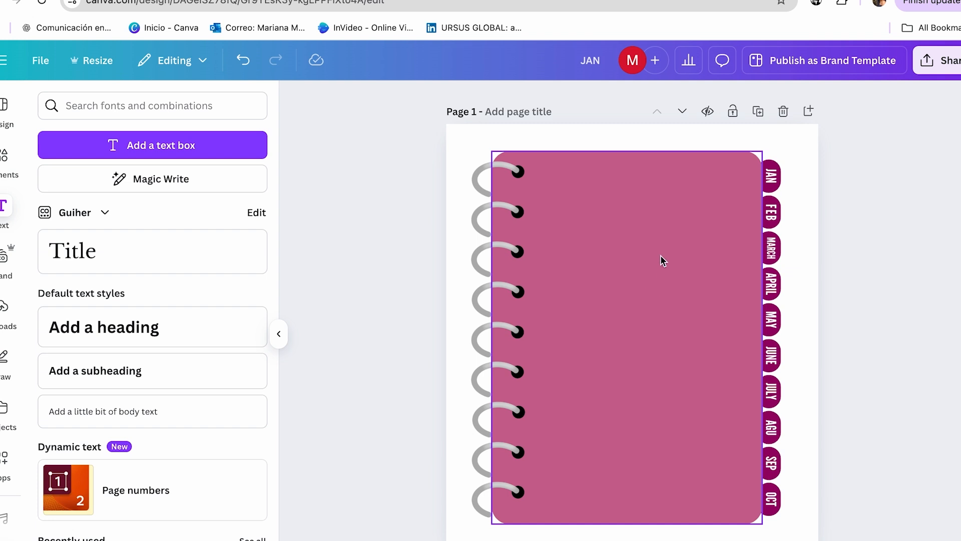
# Step: Duplicate the finished planner page and title the second page "FEB"
pyautogui.scroll(-5, 625, 238)
pyautogui.scroll(5, 651, 233)
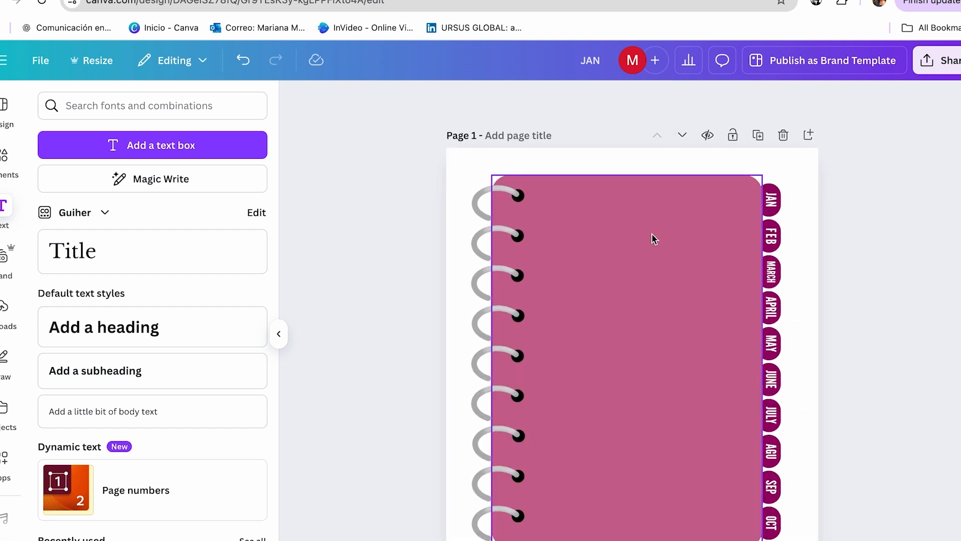
pyautogui.scroll(-1, 701, 175)
pyautogui.click(759, 93)
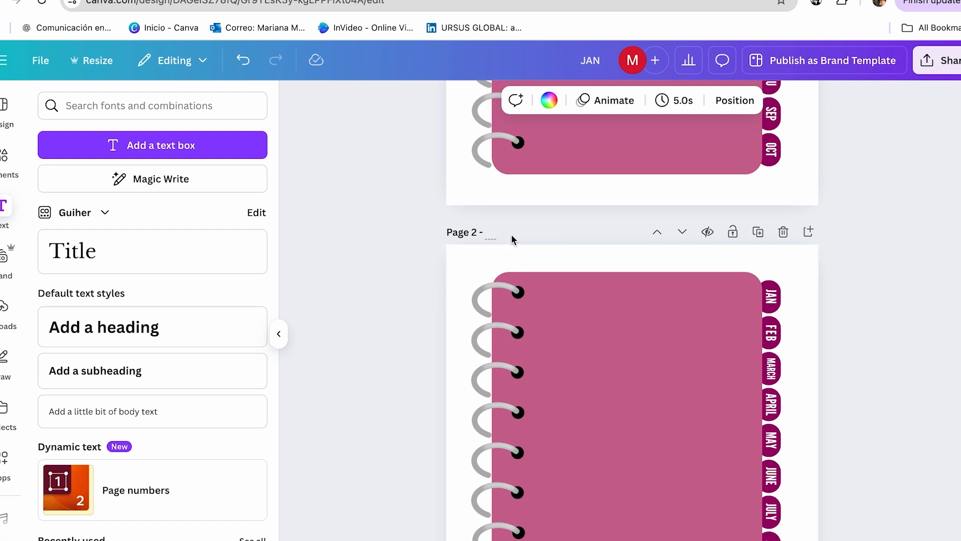
pyautogui.write('FEB')
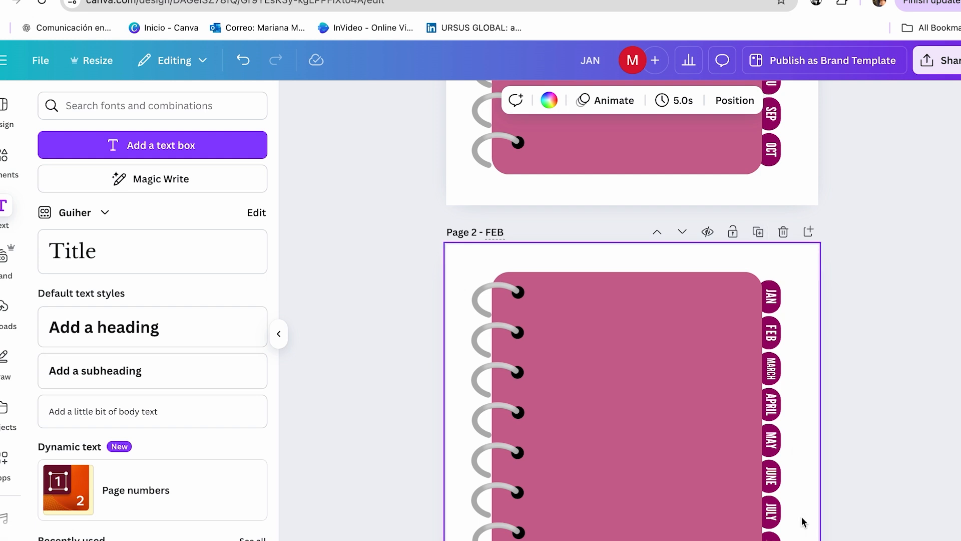
# Step: Show all pages as a grid, select the three pages and duplicate them together until the design has 12 pages
pyautogui.press('super+alt+3')
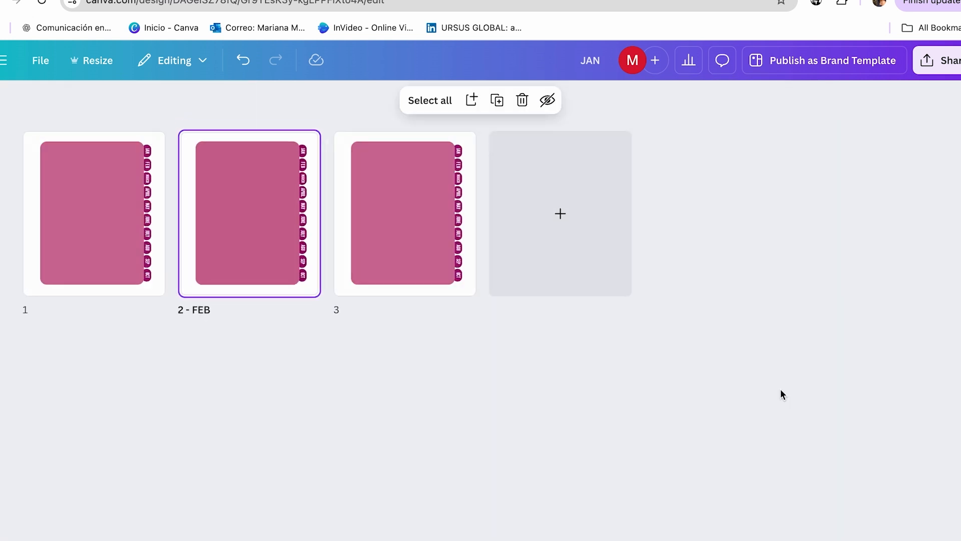
pyautogui.click(383, 257)
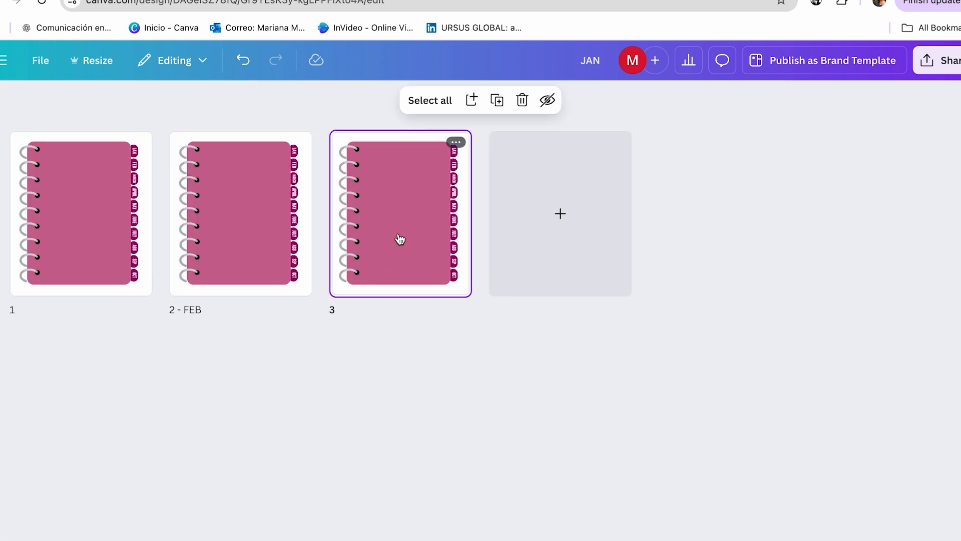
pyautogui.moveTo(91, 326); pyautogui.dragTo(425, 239)
pyautogui.press('super+d')
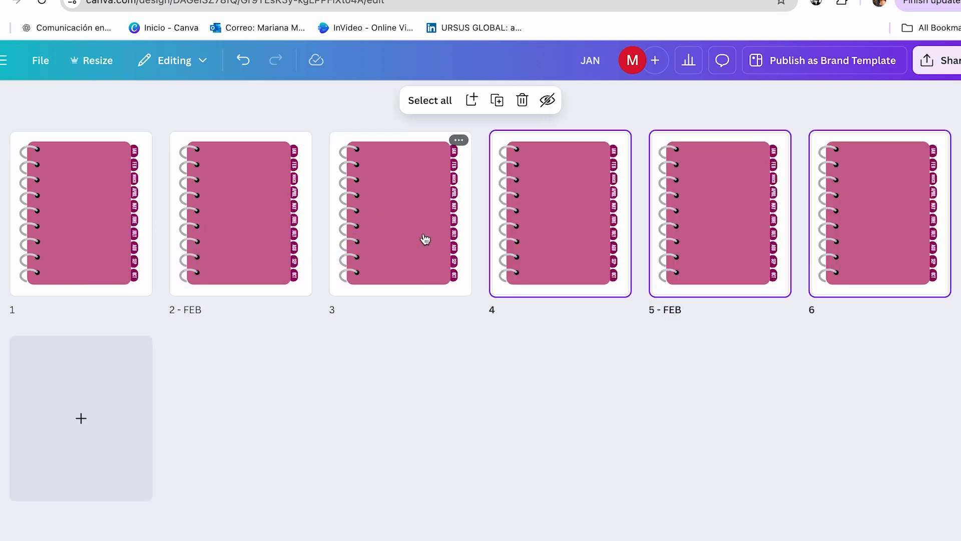
pyautogui.press('super+d')
pyautogui.press('super+d')
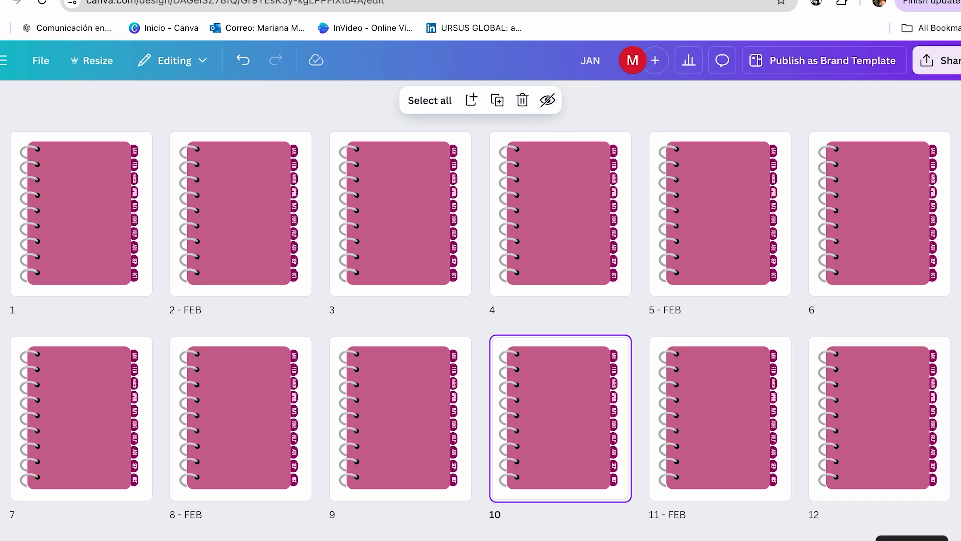
pyautogui.click(912, 540)
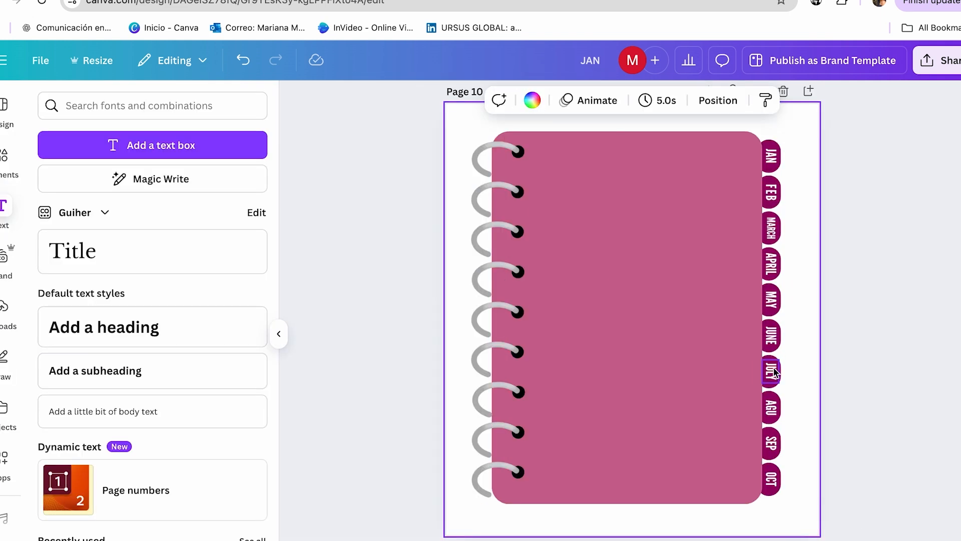
# Step: Title page 1 "JAN" and page 3 "MARCH"
pyautogui.scroll(15, 774, 369)
pyautogui.scroll(20, 773, 368)
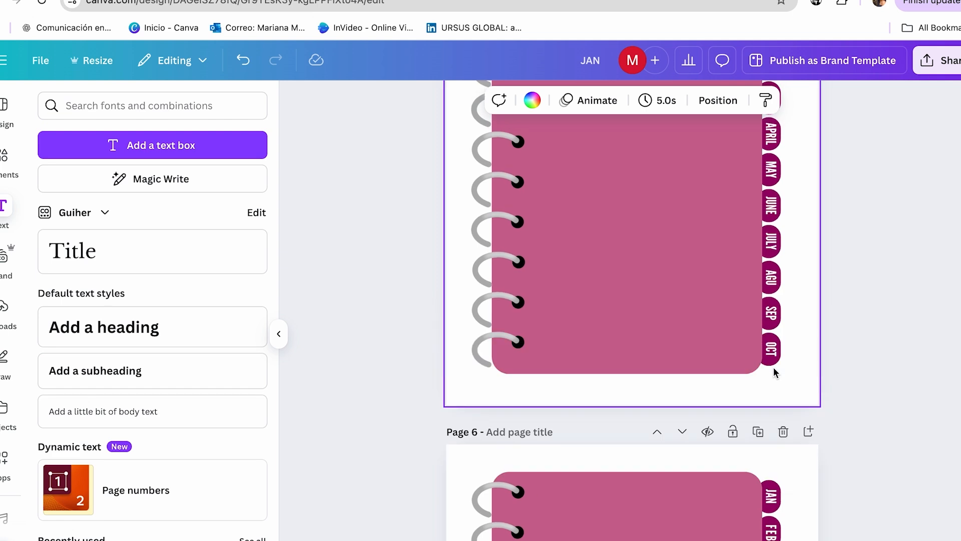
pyautogui.scroll(10, 773, 369)
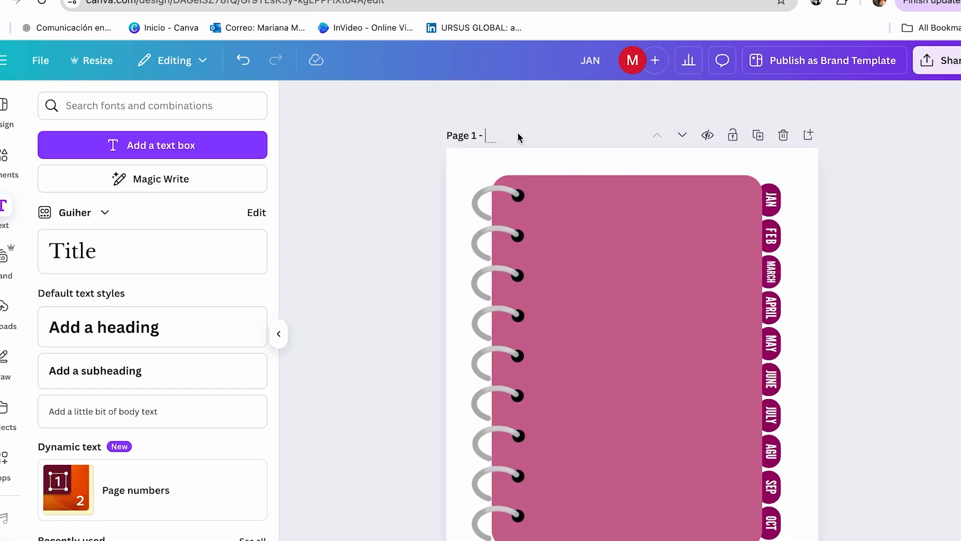
pyautogui.scroll(-7, 585, 328)
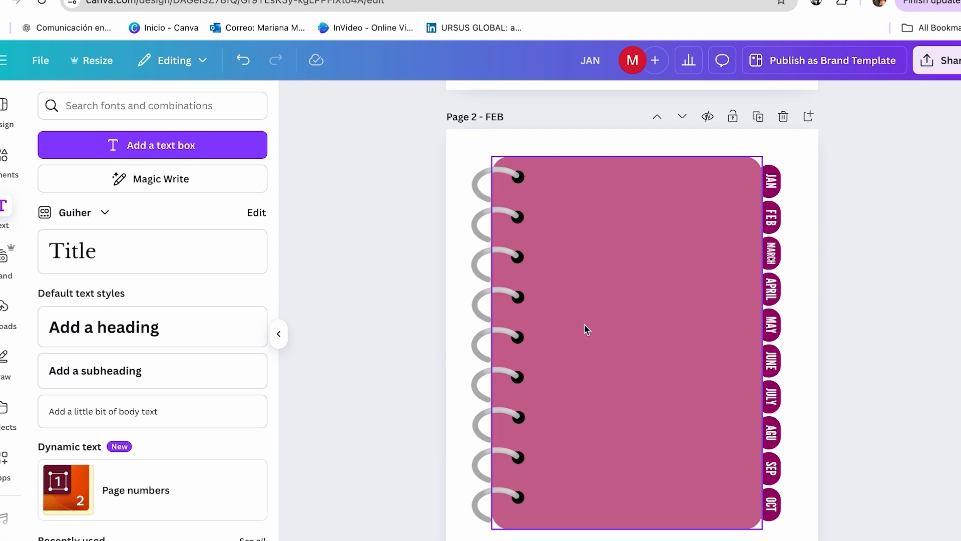
pyautogui.click(525, 337)
pyautogui.write('MARCH')
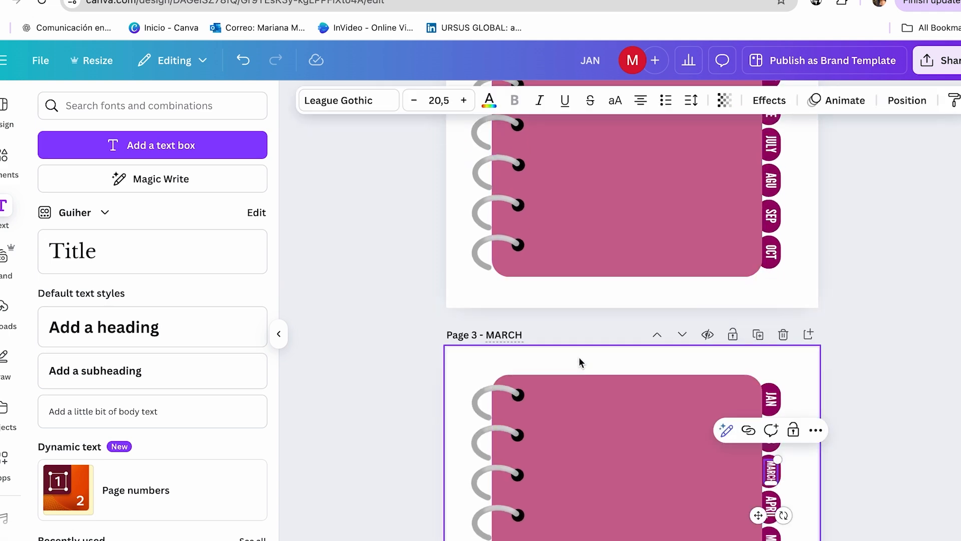
# Step: Title pages 4, 5 and 6 "APRIL", "MAY" and "JUNE", copying the text of the matching tab labels
pyautogui.scroll(-12, 543, 345)
pyautogui.doubleClick(771, 332)
pyautogui.click(513, 161)
pyautogui.scroll(-9, 645, 241)
pyautogui.doubleClick(771, 338)
pyautogui.doubleClick(496, 134)
pyautogui.scroll(-9, 635, 253)
pyautogui.doubleClick(773, 371)
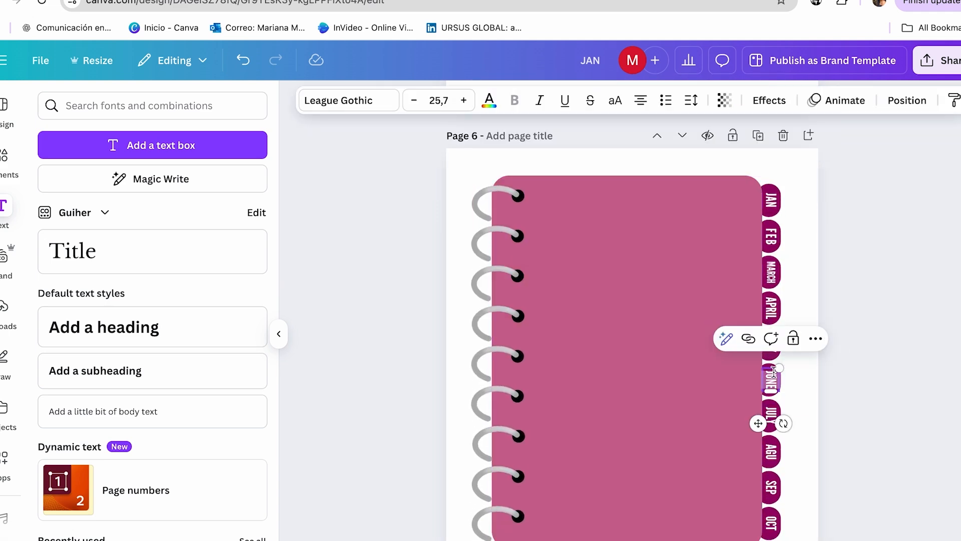
# Step: Title the following four month pages "JULY", "AGU", "SEP" and "OCT", copying the text of the matching tab labels
pyautogui.doubleClick(771, 414)
pyautogui.scroll(-4, 771, 413)
pyautogui.scroll(-5, 554, 413)
pyautogui.doubleClick(767, 462)
pyautogui.scroll(-10, 755, 464)
pyautogui.doubleClick(771, 455)
pyautogui.scroll(-10, 770, 453)
pyautogui.doubleClick(768, 424)
pyautogui.scroll(-20, 769, 424)
# Step: Link the JAN label text on page 1 to the document page "1 - JAN" and remove the label's underline
pyautogui.scroll(20, 540, 431)
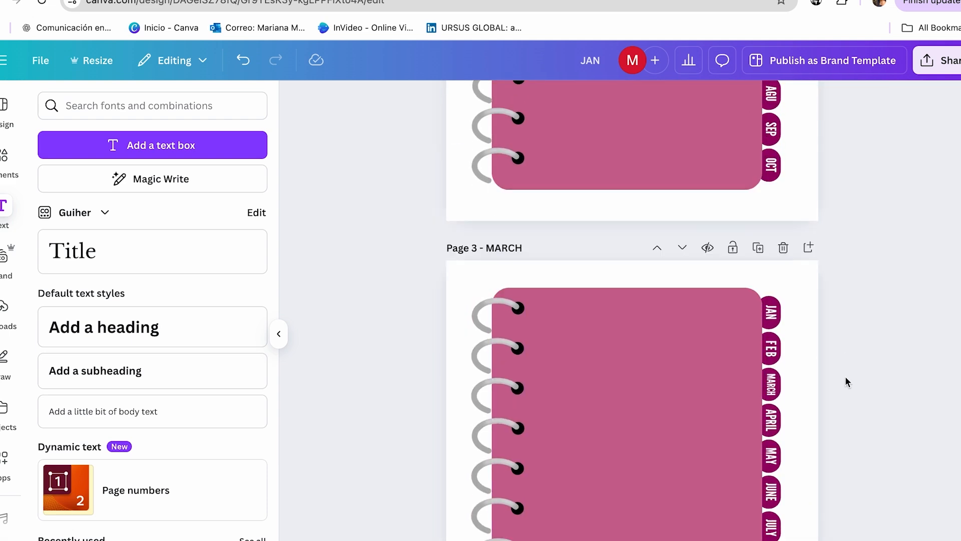
pyautogui.scroll(2, 593, 286)
pyautogui.scroll(-3, 476, 509)
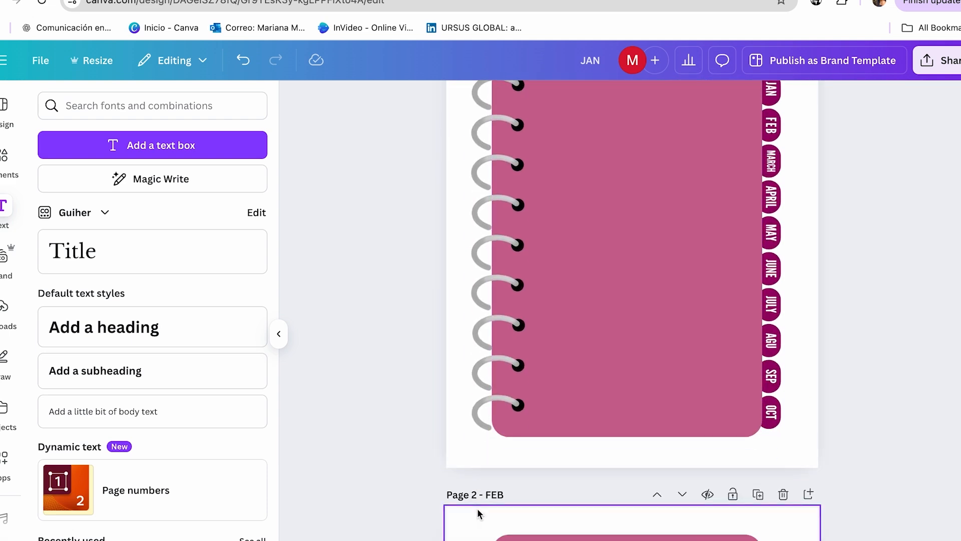
pyautogui.scroll(2, 691, 310)
pyautogui.scroll(-3, 691, 310)
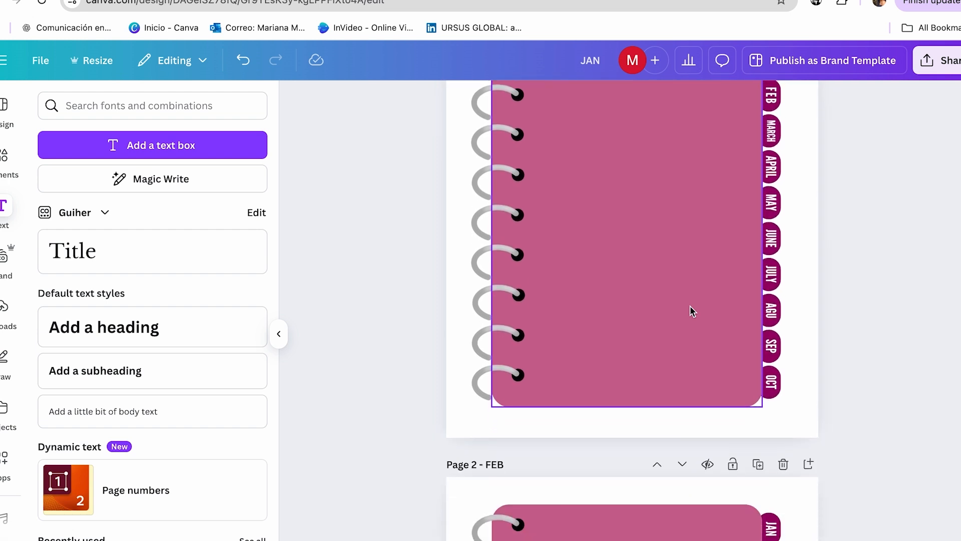
pyautogui.scroll(2, 690, 307)
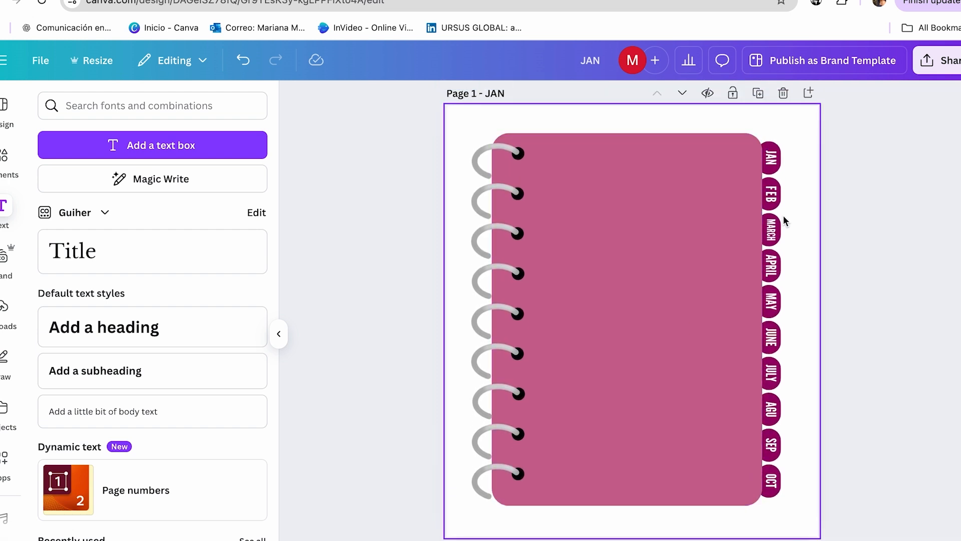
pyautogui.click(772, 166)
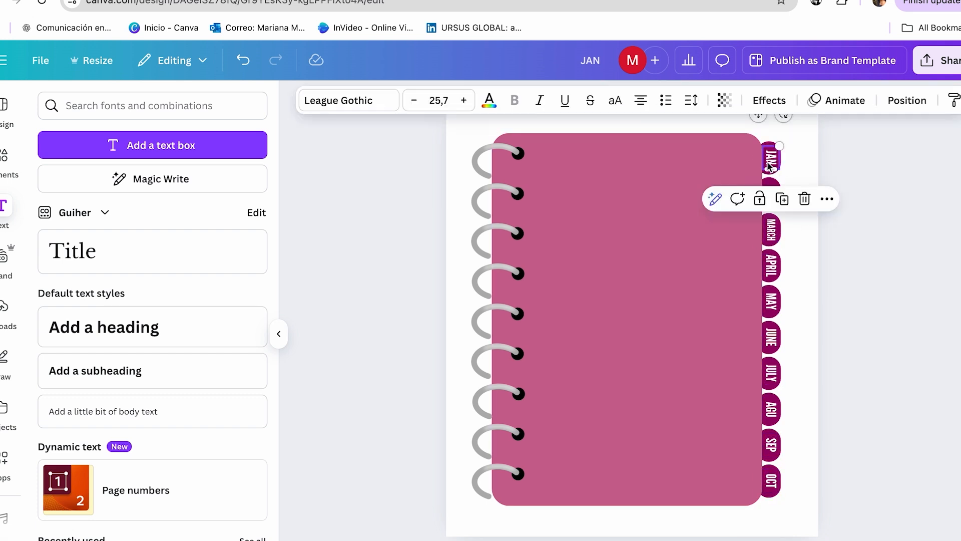
pyautogui.click(827, 201)
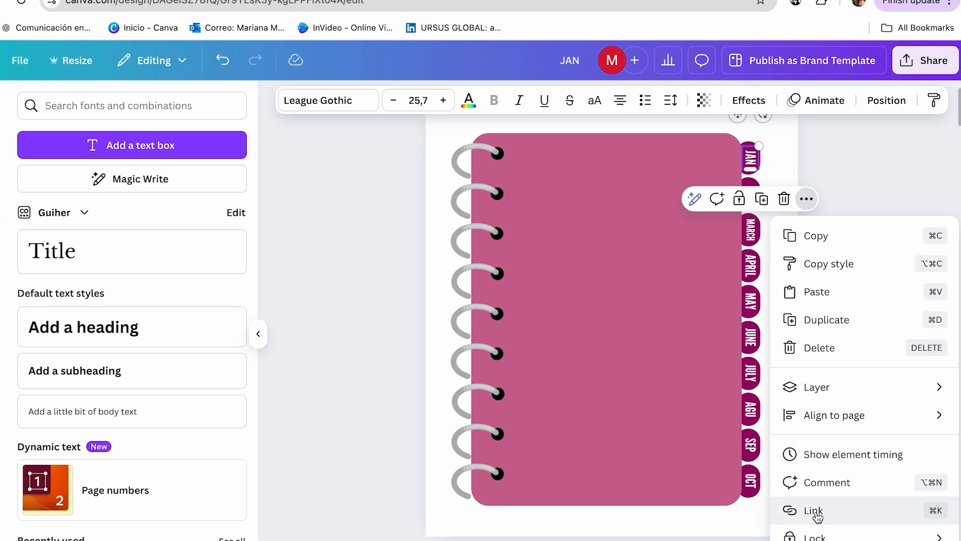
pyautogui.click(816, 511)
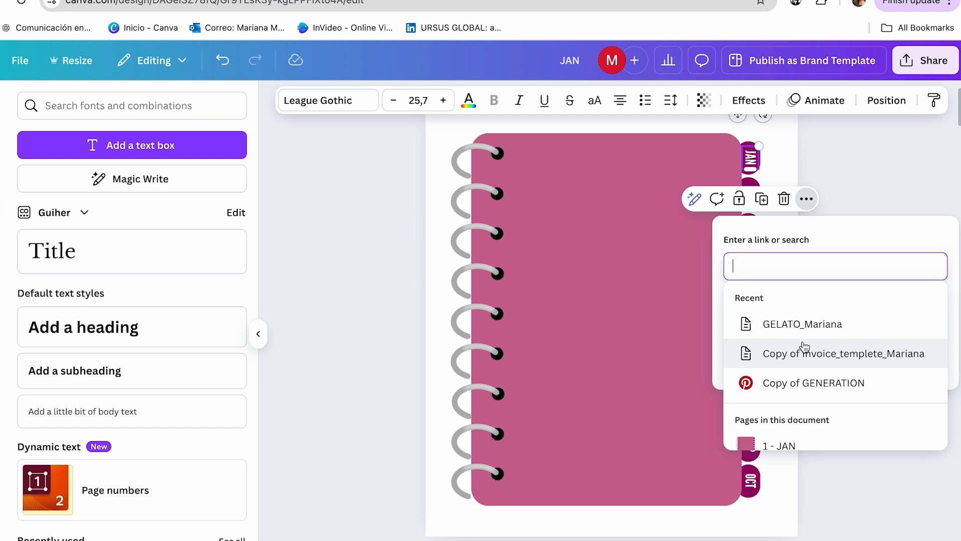
pyautogui.scroll(-3, 785, 408)
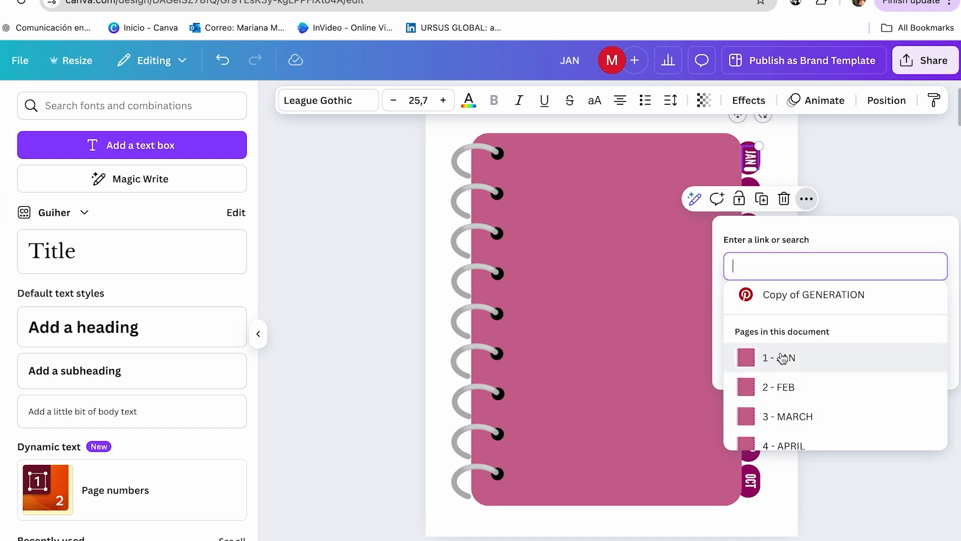
pyautogui.click(794, 359)
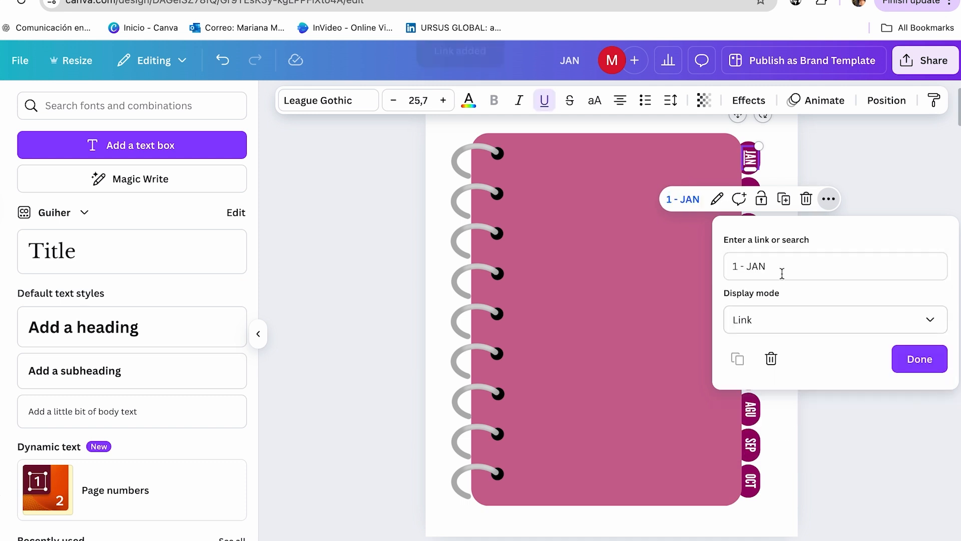
pyautogui.click(914, 366)
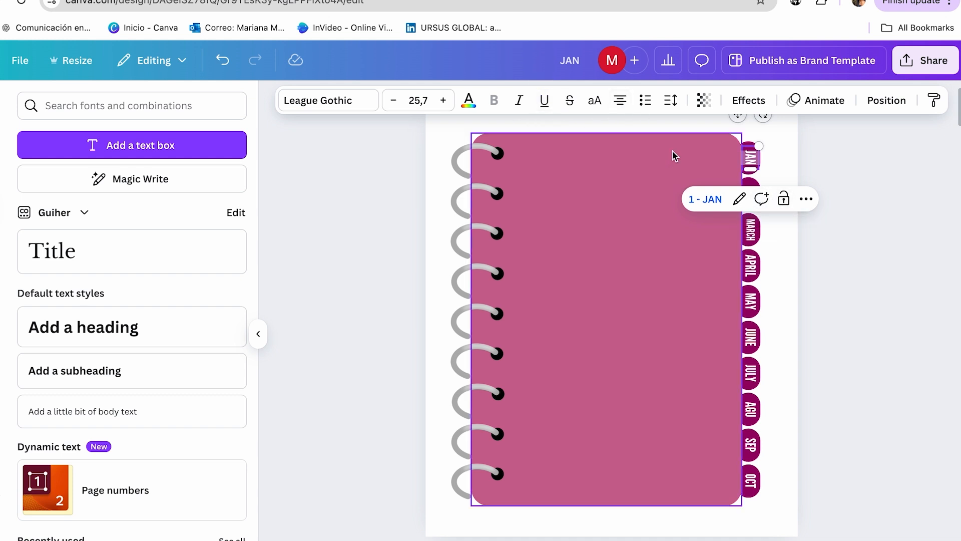
# Step: Link the tab shape behind the JAN label to the document page "1 - JAN"
pyautogui.click(817, 158)
pyautogui.click(752, 144)
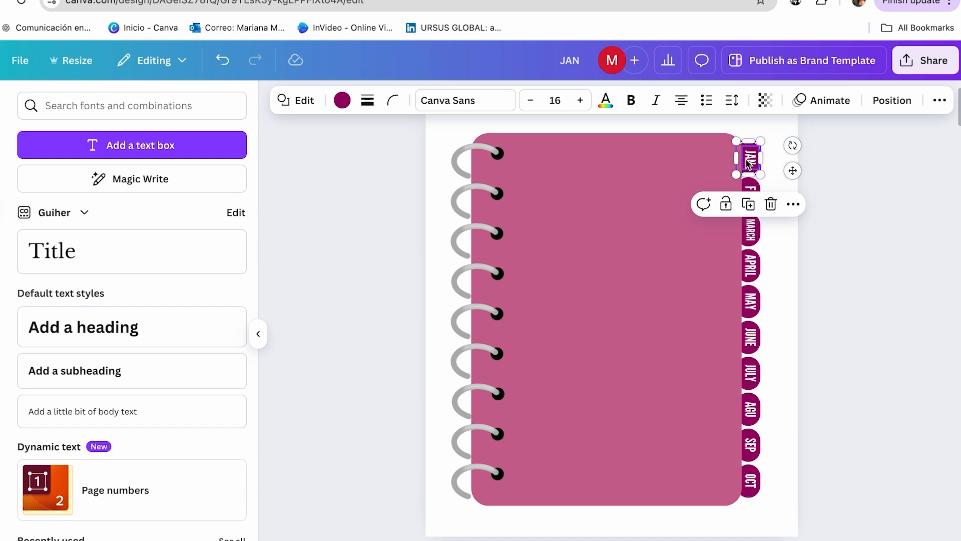
pyautogui.click(794, 205)
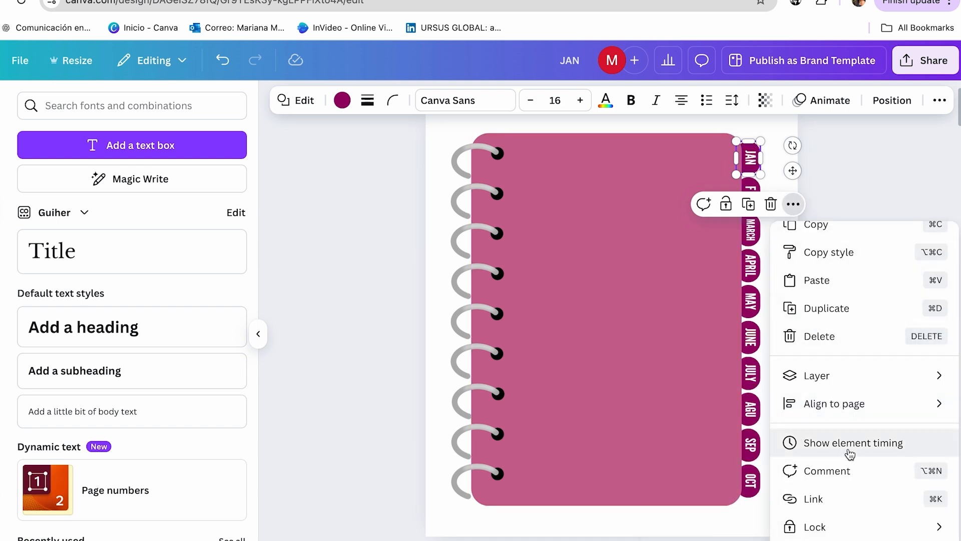
pyautogui.click(836, 502)
pyautogui.click(791, 336)
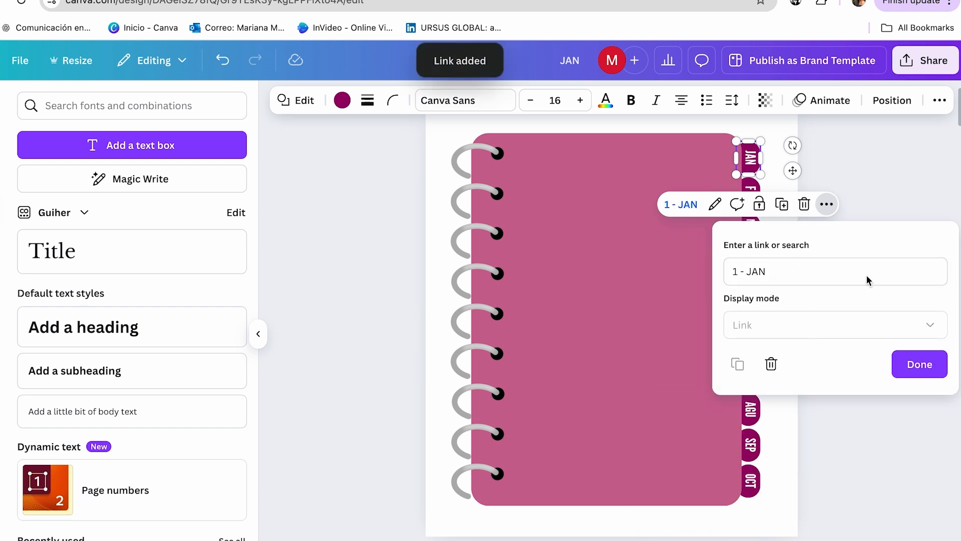
pyautogui.click(910, 360)
pyautogui.click(790, 180)
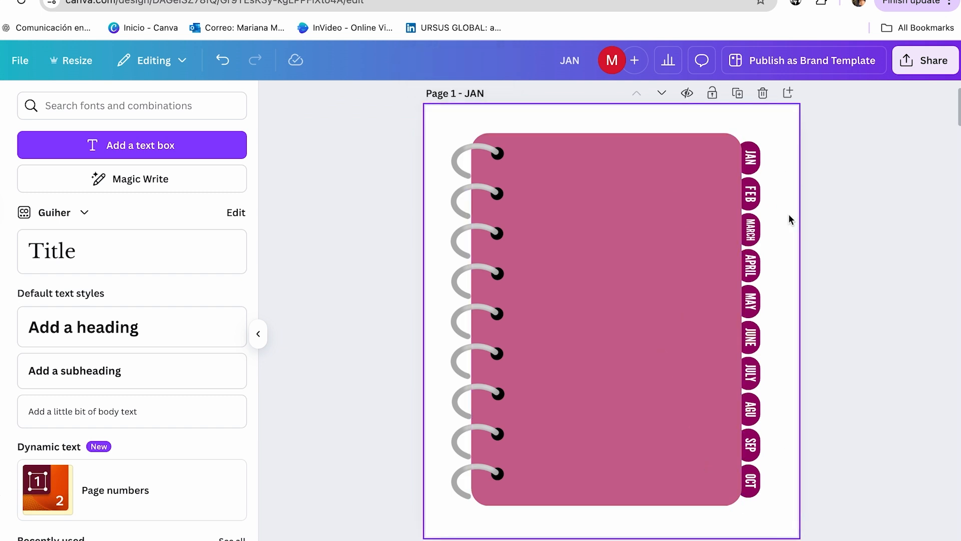
# Step: Link the FEB label and its tab shape on page 1 to the document page "2 - FEB"
pyautogui.click(760, 194)
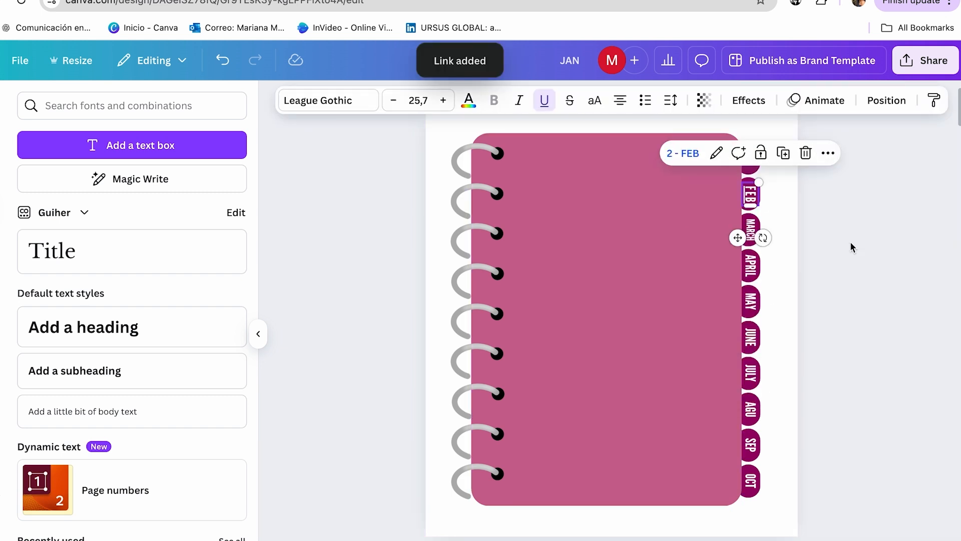
pyautogui.click(794, 147)
pyautogui.click(812, 517)
pyautogui.click(912, 308)
# Step: Link the MARCH label, without underline, and its tab shape to the document page "3 - MARCH"
pyautogui.click(750, 230)
pyautogui.click(806, 188)
pyautogui.click(816, 498)
pyautogui.click(912, 345)
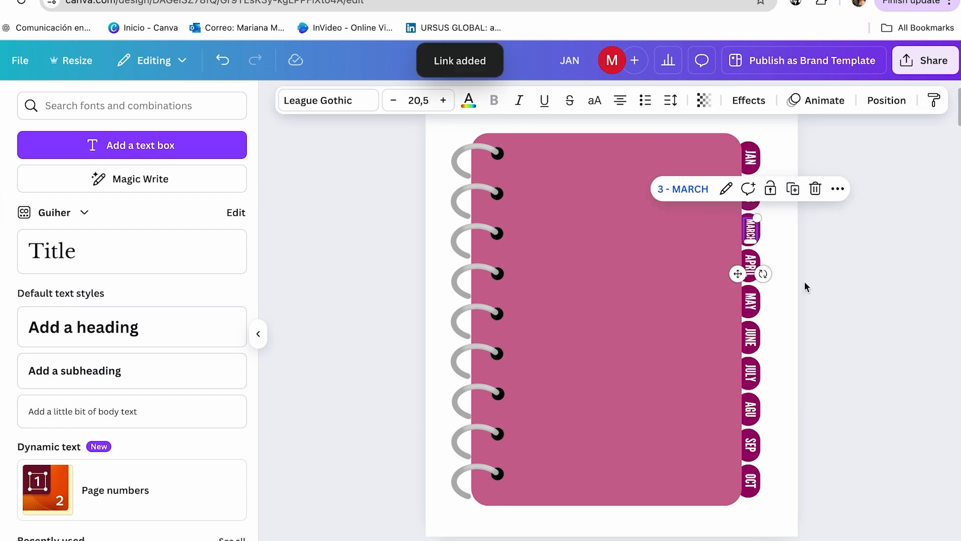
pyautogui.click(755, 230)
pyautogui.click(793, 184)
pyautogui.click(836, 492)
pyautogui.click(911, 351)
# Step: Link the APRIL label to the document page "2 - FEB" and remove the label's underline
pyautogui.click(749, 266)
pyautogui.click(807, 225)
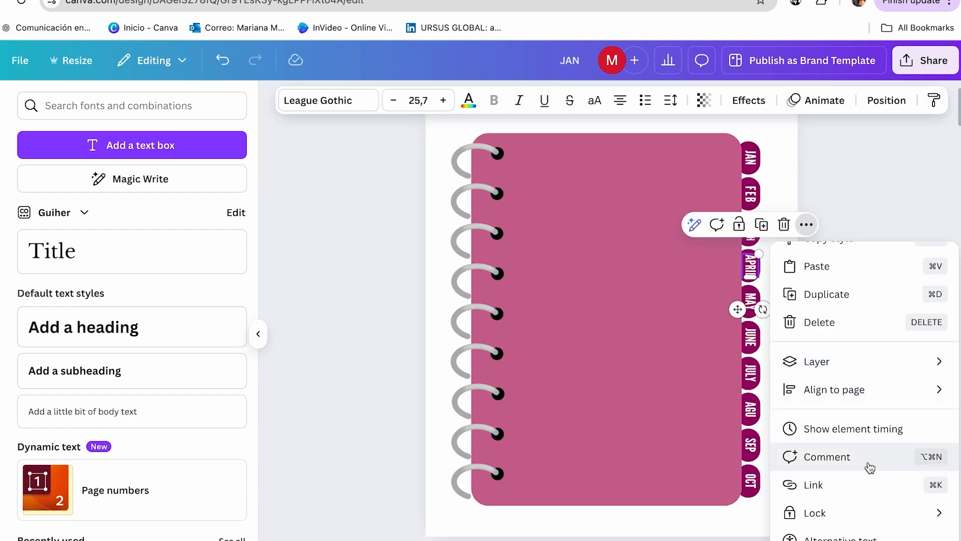
pyautogui.click(826, 484)
pyautogui.click(912, 437)
pyautogui.click(750, 272)
pyautogui.click(807, 225)
pyautogui.click(815, 485)
pyautogui.press('BackSpace')
pyautogui.click(815, 484)
pyautogui.click(544, 100)
pyautogui.click(921, 366)
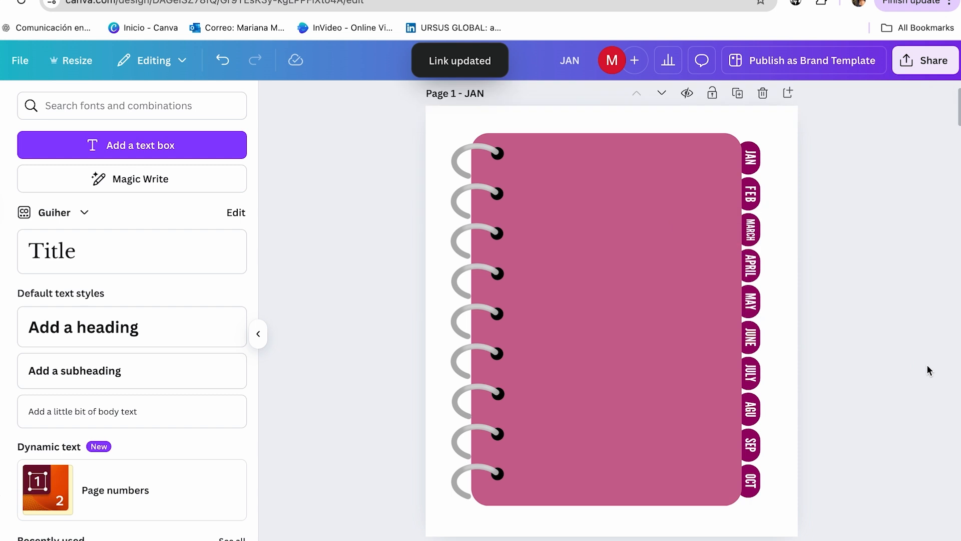
# Step: Change the APRIL label's link so that it points to the document page "4 - APRIL"
pyautogui.click(756, 269)
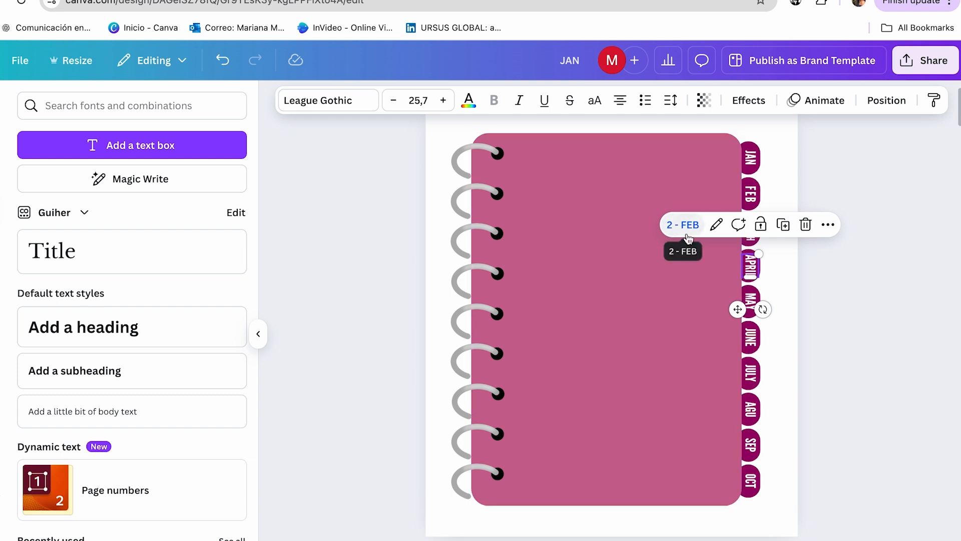
pyautogui.click(717, 225)
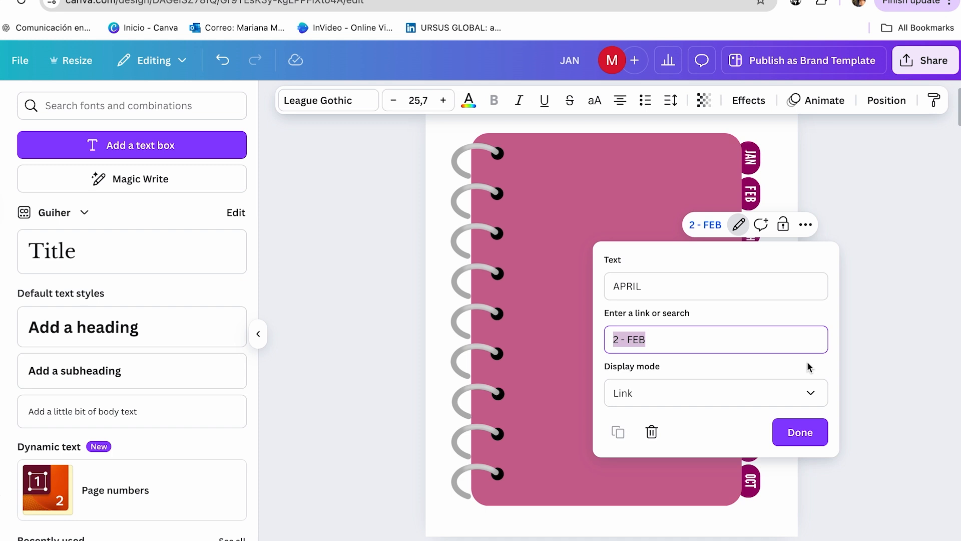
pyautogui.press('BackSpace')
pyautogui.scroll(-1, 724, 438)
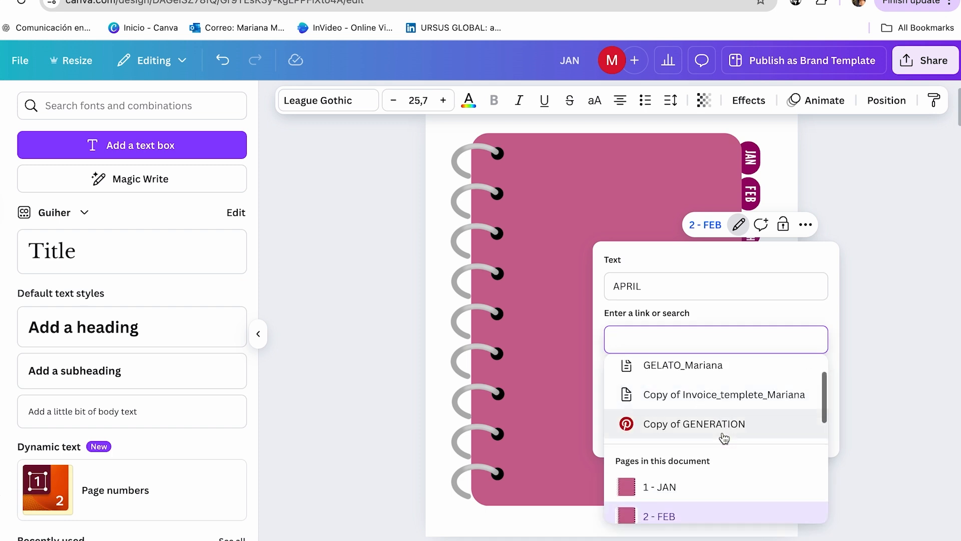
pyautogui.scroll(-4, 721, 421)
pyautogui.scroll(2, 721, 420)
pyautogui.click(721, 410)
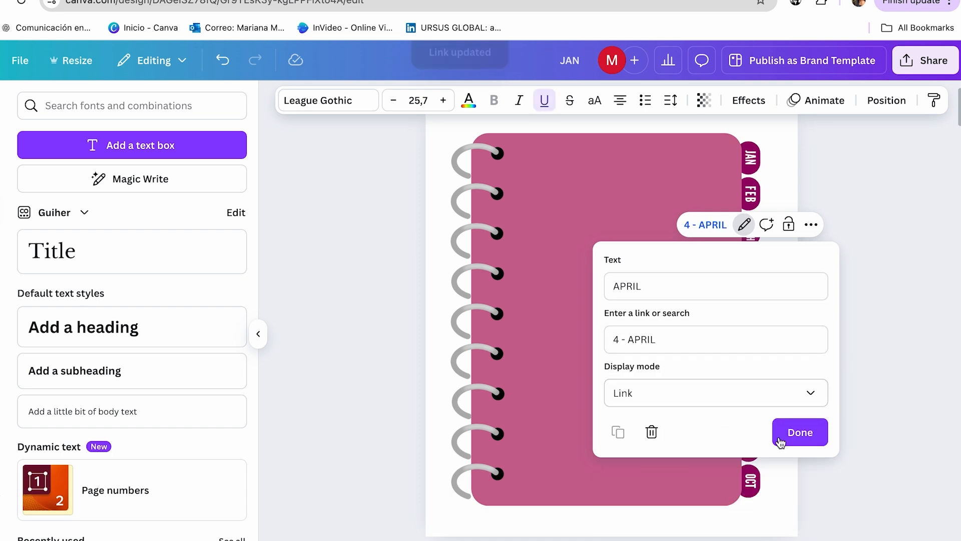
# Step: Remove the underline from the APRIL label and link the APRIL tab shape to the document page "4 - APRIL"
pyautogui.click(780, 442)
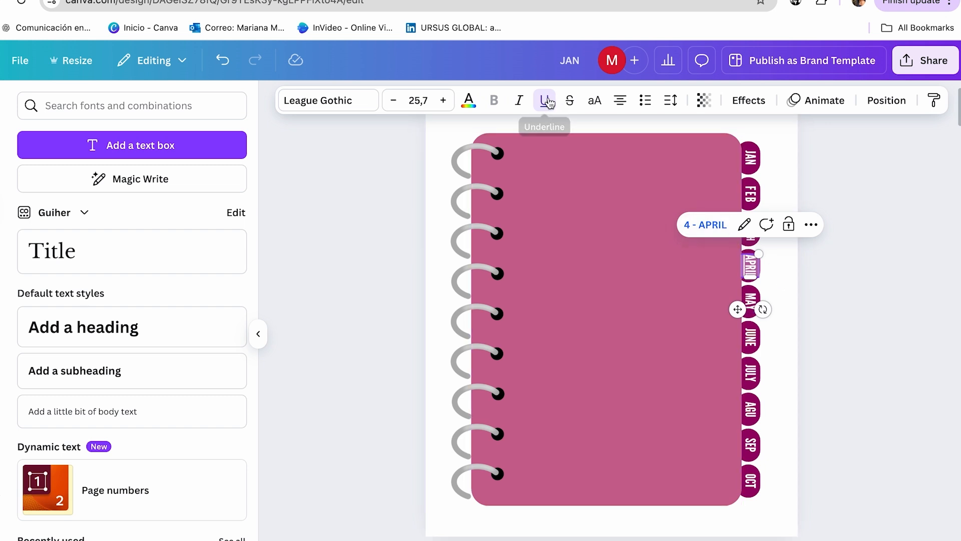
pyautogui.click(781, 272)
pyautogui.click(763, 266)
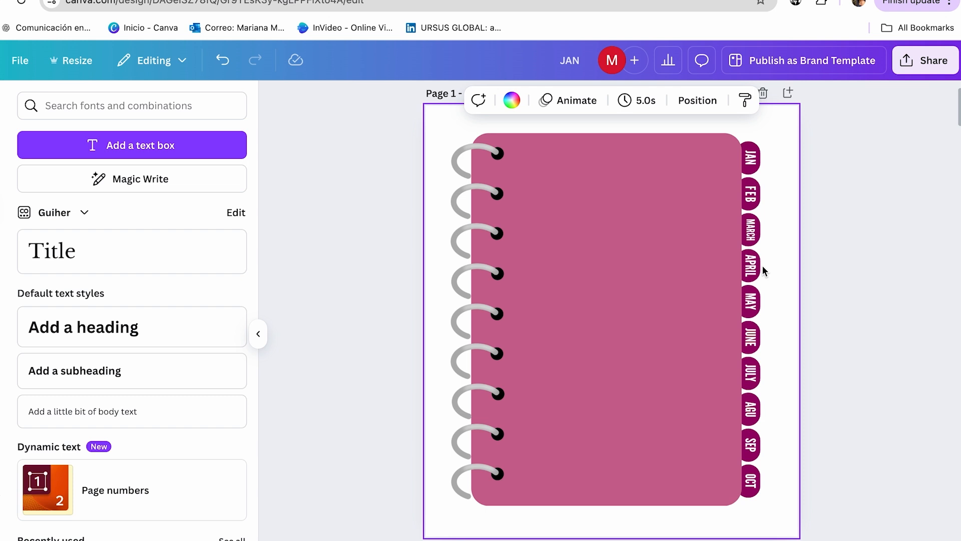
pyautogui.rightClick(763, 269)
pyautogui.click(854, 467)
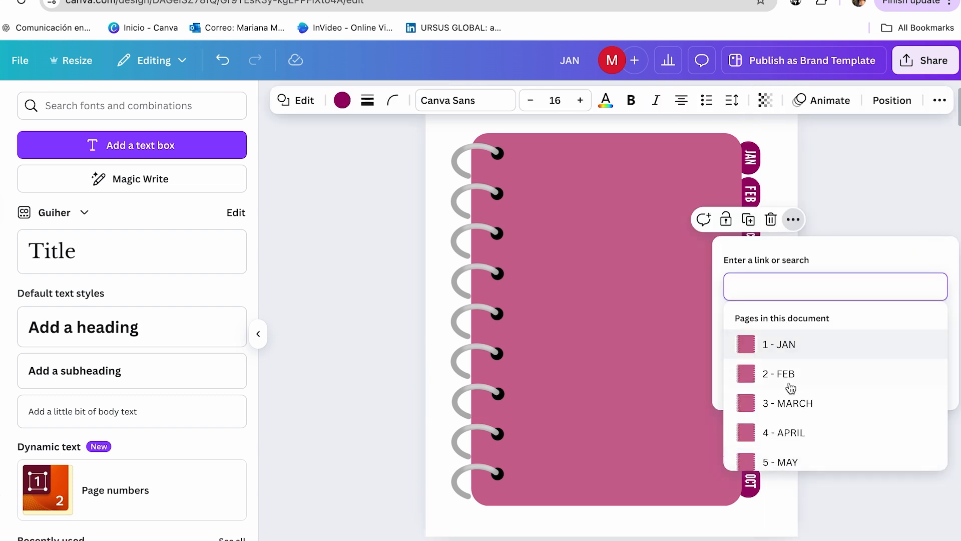
pyautogui.scroll(-5, 791, 390)
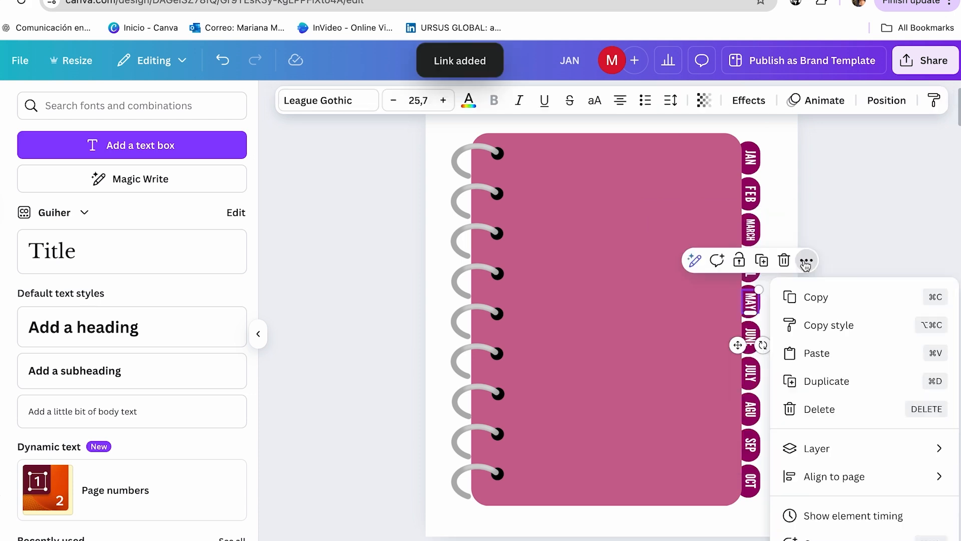
# Step: Link the MAY label to the document page "5 - MAY" and the JUNE label to the June page
pyautogui.click(839, 526)
pyautogui.click(825, 493)
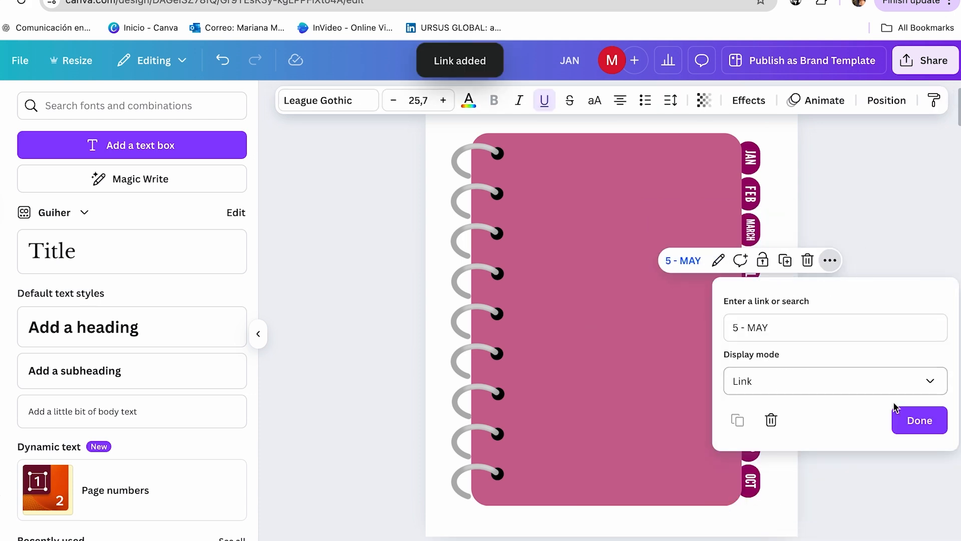
pyautogui.click(919, 420)
pyautogui.click(749, 336)
pyautogui.click(806, 296)
pyautogui.click(839, 525)
pyautogui.click(826, 493)
pyautogui.click(919, 457)
# Step: Link the JULY label to the document page "7 - JULY" and the AGU label to "8 - AGU"
pyautogui.click(750, 372)
pyautogui.click(806, 332)
pyautogui.click(854, 199)
pyautogui.click(815, 322)
pyautogui.click(919, 284)
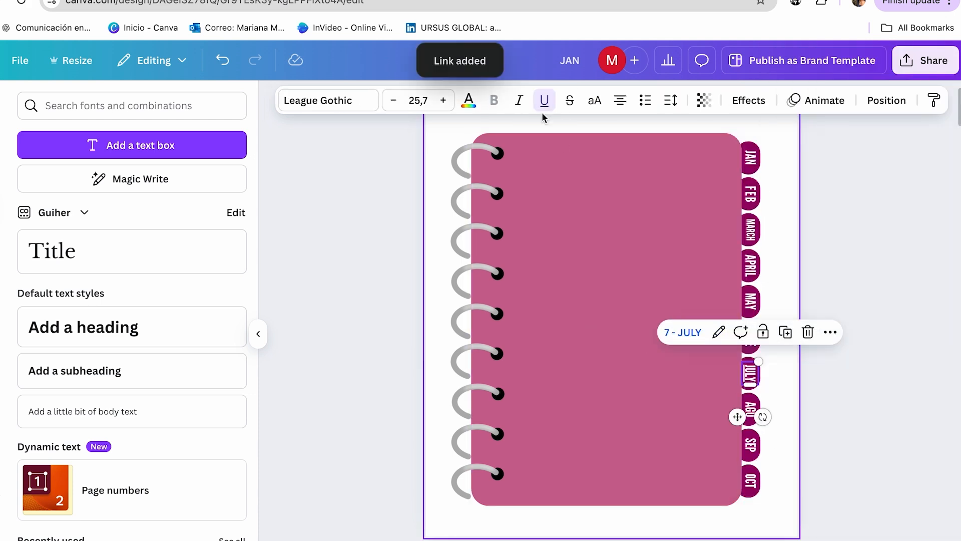
pyautogui.click(750, 409)
pyautogui.click(806, 367)
pyautogui.click(854, 293)
pyautogui.click(919, 320)
# Step: Link the SEP label to the document page "9 - SEP" and the OCT label to the October page
pyautogui.click(749, 445)
pyautogui.click(806, 404)
pyautogui.click(826, 341)
pyautogui.click(802, 420)
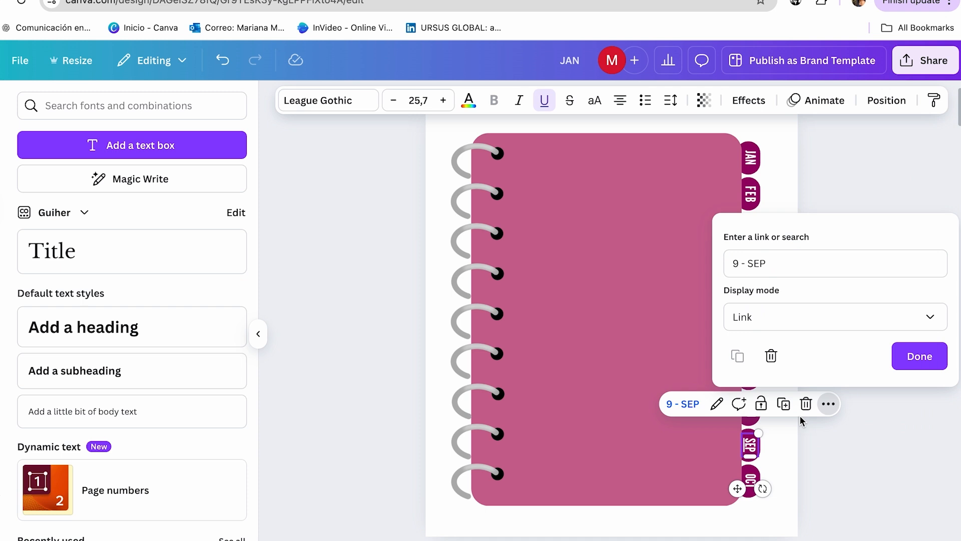
pyautogui.click(919, 356)
pyautogui.click(750, 481)
pyautogui.click(804, 438)
pyautogui.click(836, 312)
pyautogui.scroll(-2, 836, 313)
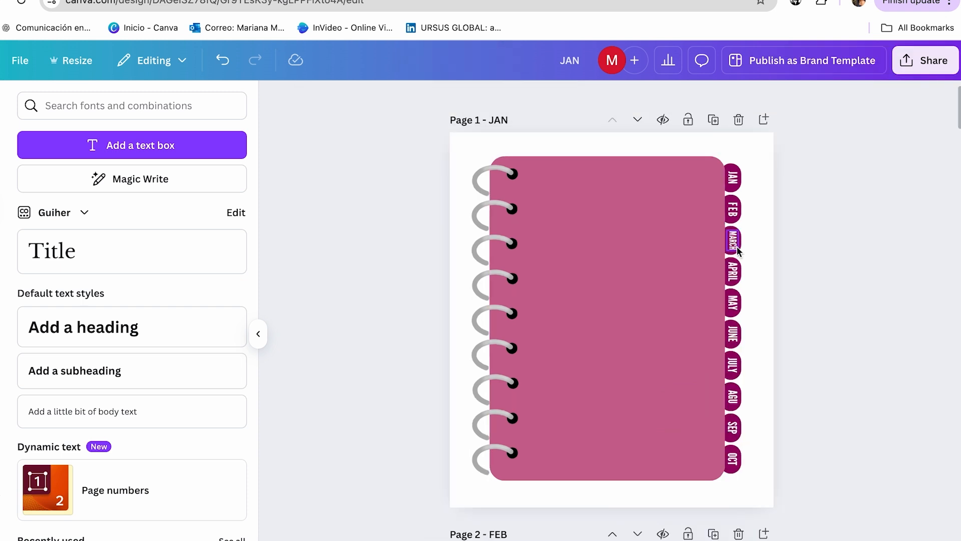
# Step: Test the APRIL and JULY label links on page 1 by following each one, and return to page 1
pyautogui.scroll(-1, 744, 259)
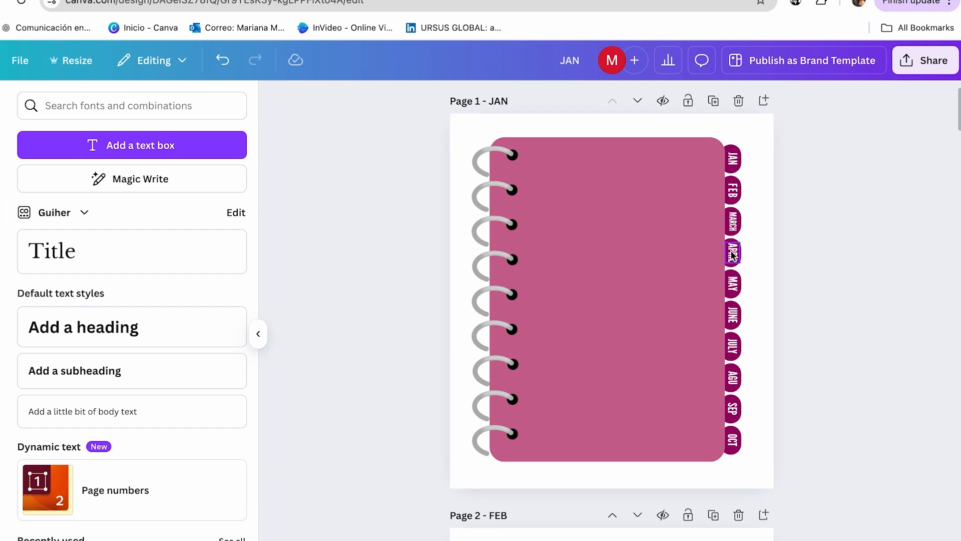
pyautogui.click(732, 256)
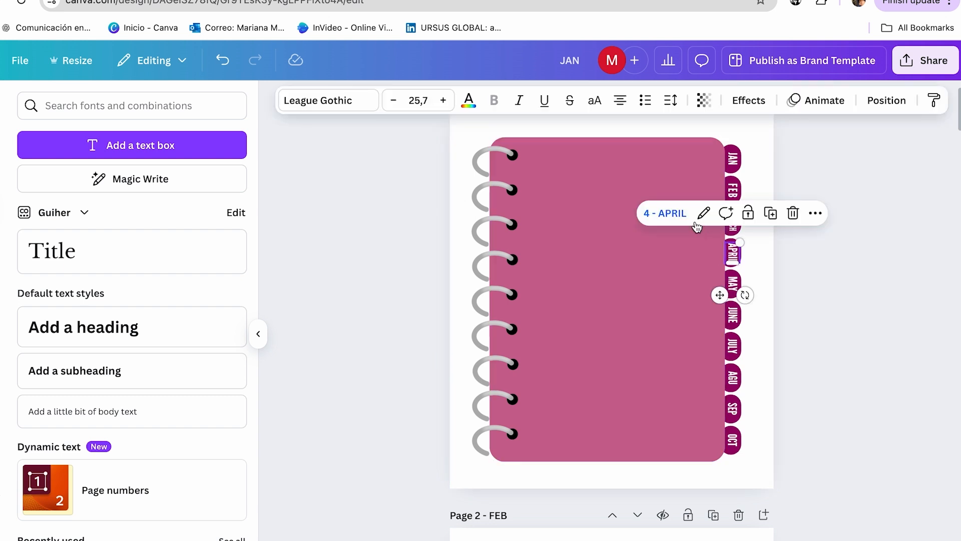
pyautogui.click(671, 214)
pyautogui.click(444, 114)
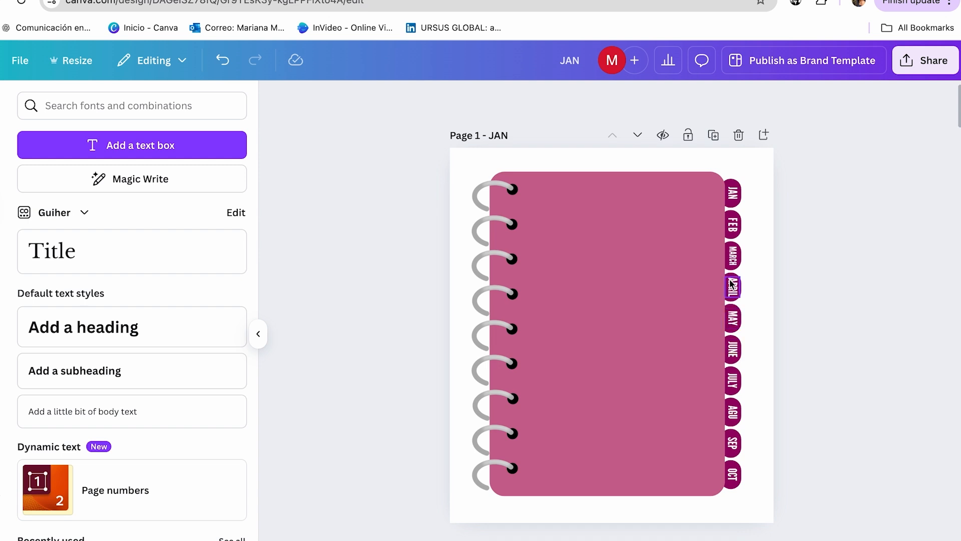
pyautogui.click(731, 381)
pyautogui.click(665, 344)
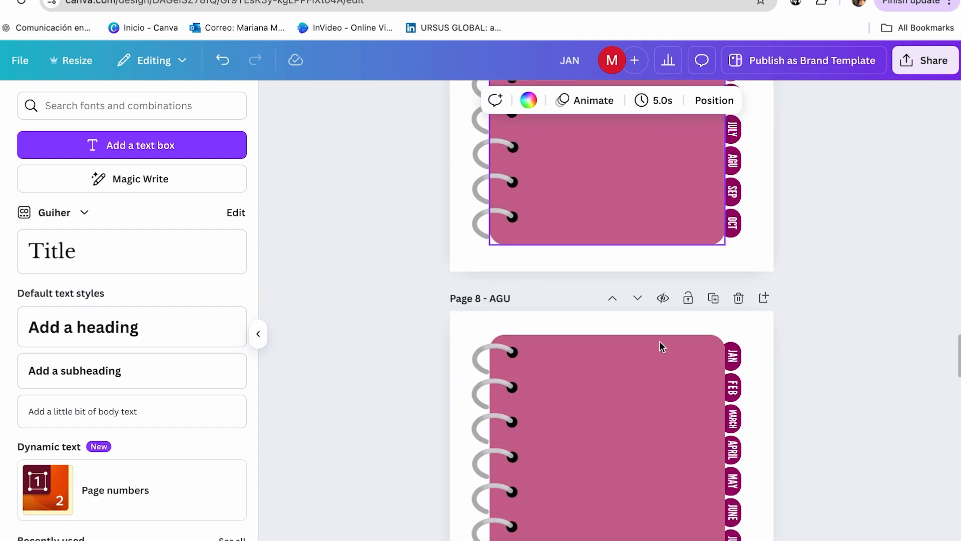
pyautogui.scroll(15, 526, 505)
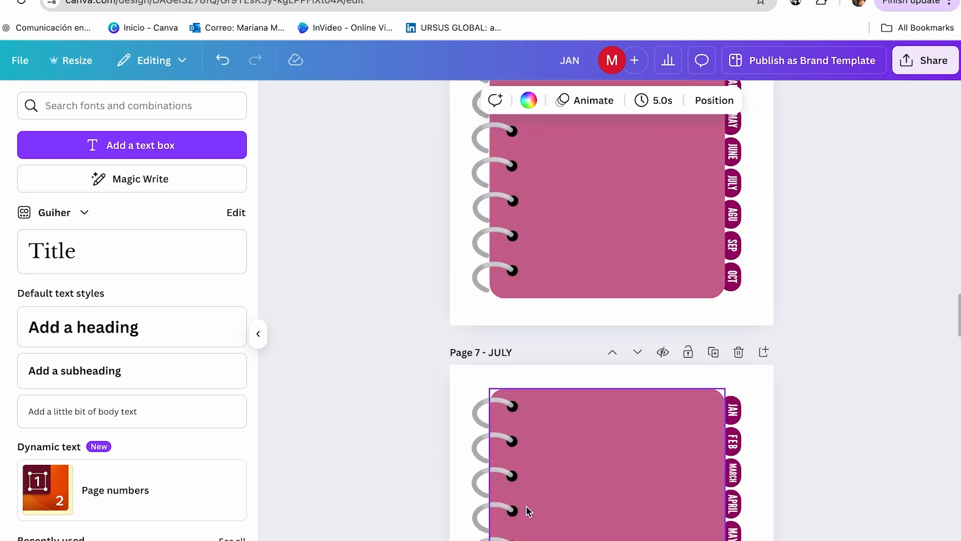
pyautogui.scroll(3, 593, 499)
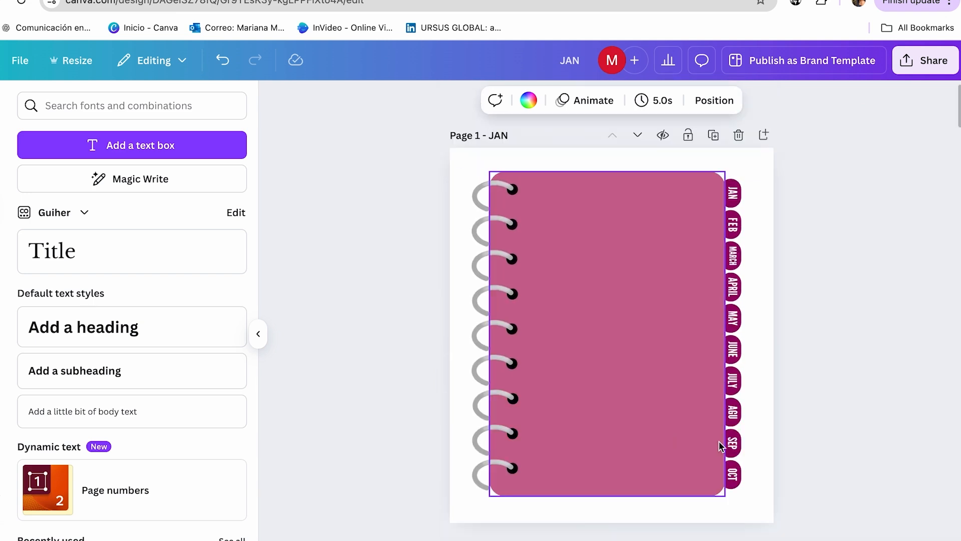
# Step: Rotate a copy of the JAN label to horizontal, enlarge it and place it in the upper part of the notebook page
pyautogui.click(835, 326)
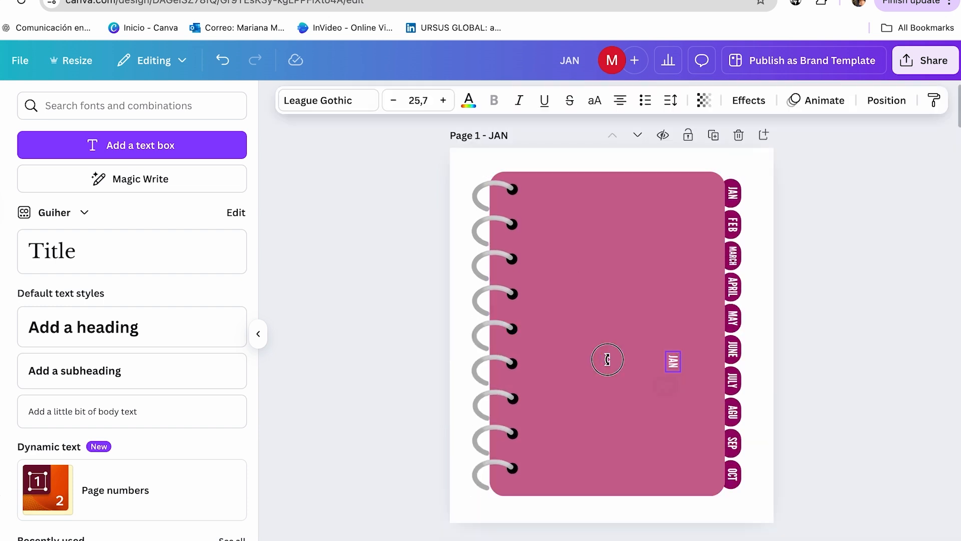
pyautogui.moveTo(607, 360); pyautogui.dragTo(662, 465)
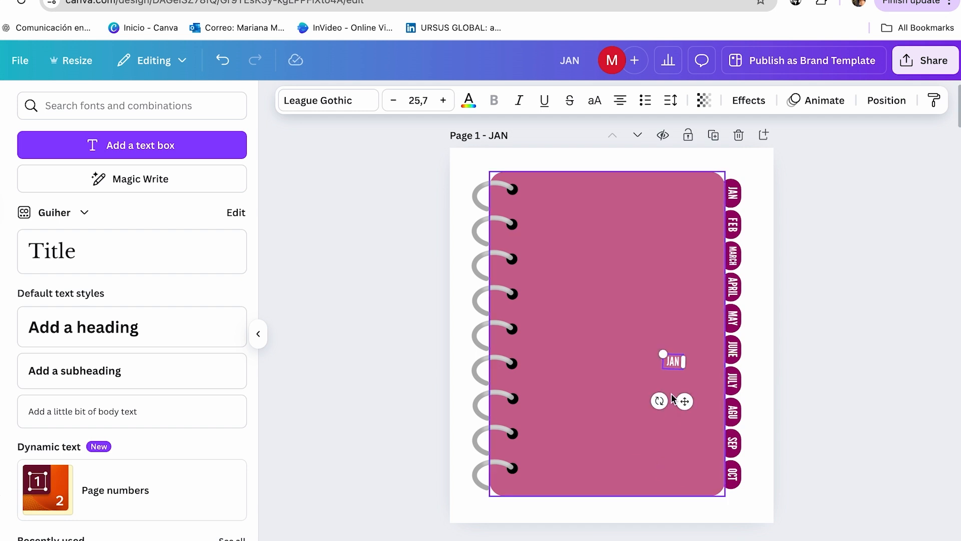
pyautogui.moveTo(662, 354); pyautogui.dragTo(555, 275)
pyautogui.moveTo(634, 342); pyautogui.dragTo(579, 251)
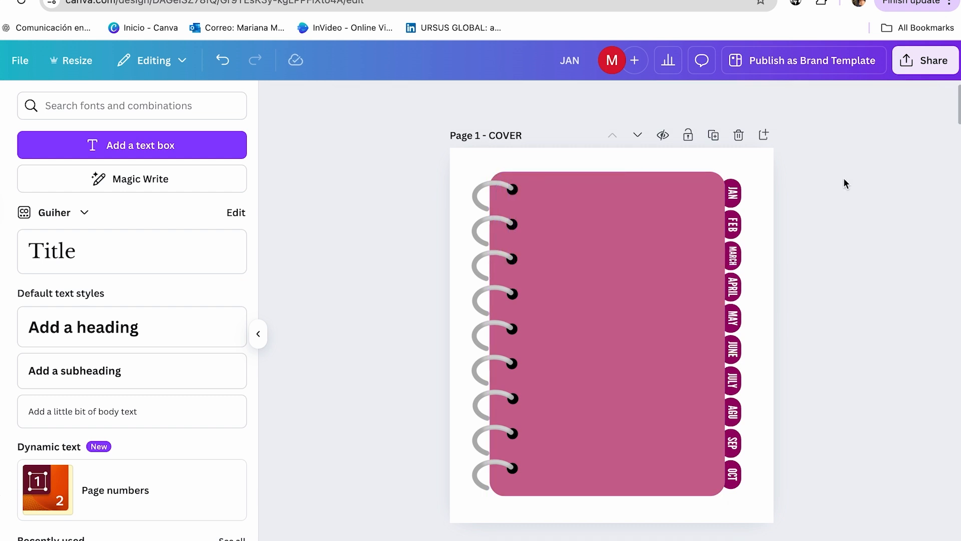
# Step: Add a rounded rectangle to the COVER page, stretched wide across the upper part of the notebook
pyautogui.scroll(-6, 598, 285)
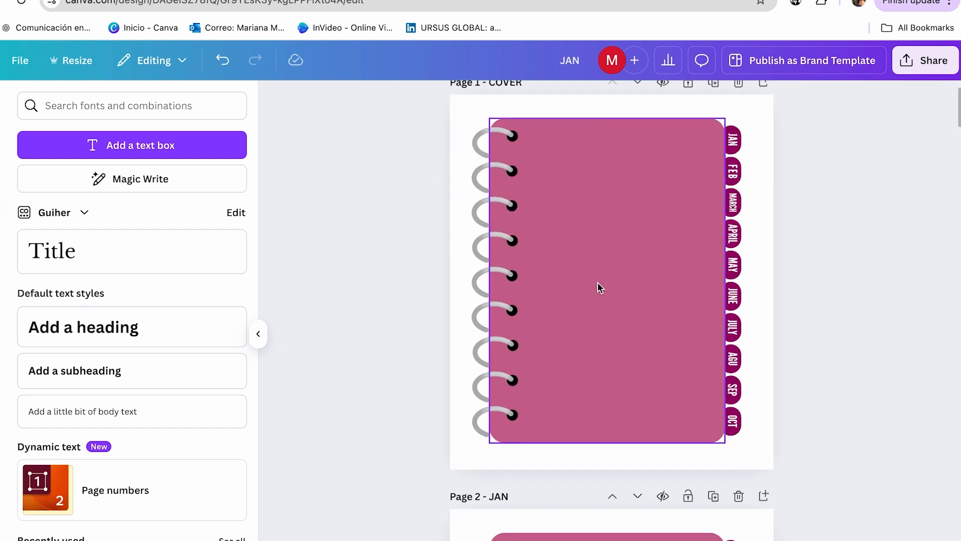
pyautogui.scroll(6, 547, 310)
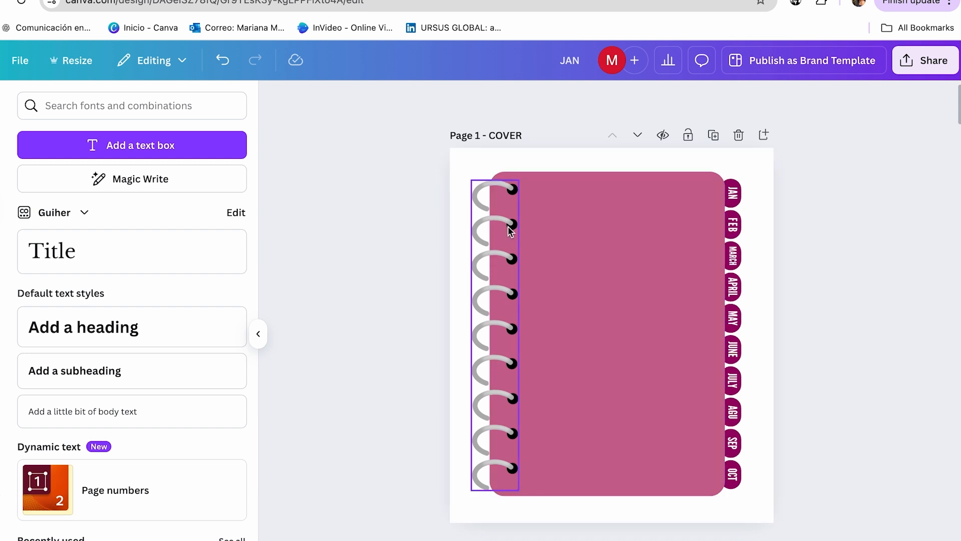
pyautogui.click(4, 170)
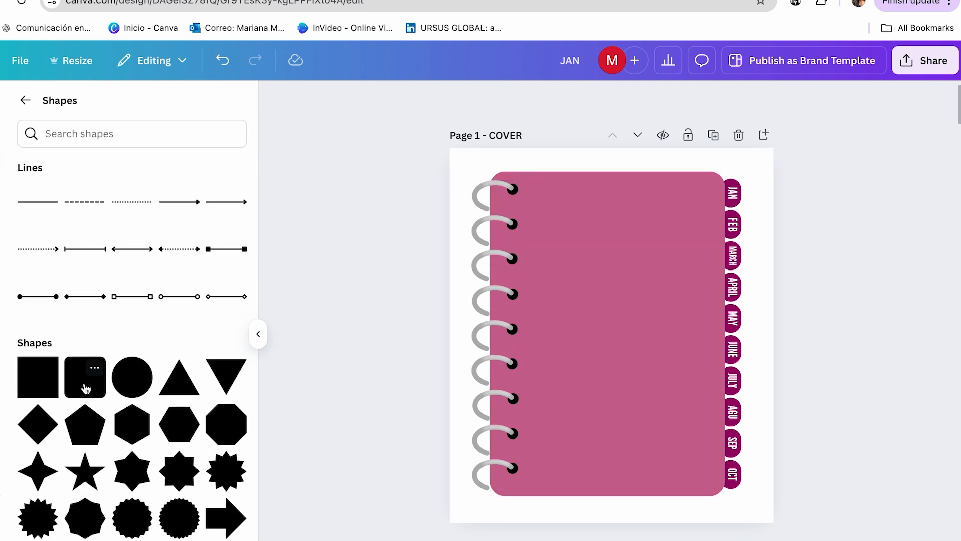
pyautogui.click(85, 388)
pyautogui.moveTo(627, 330); pyautogui.dragTo(704, 249)
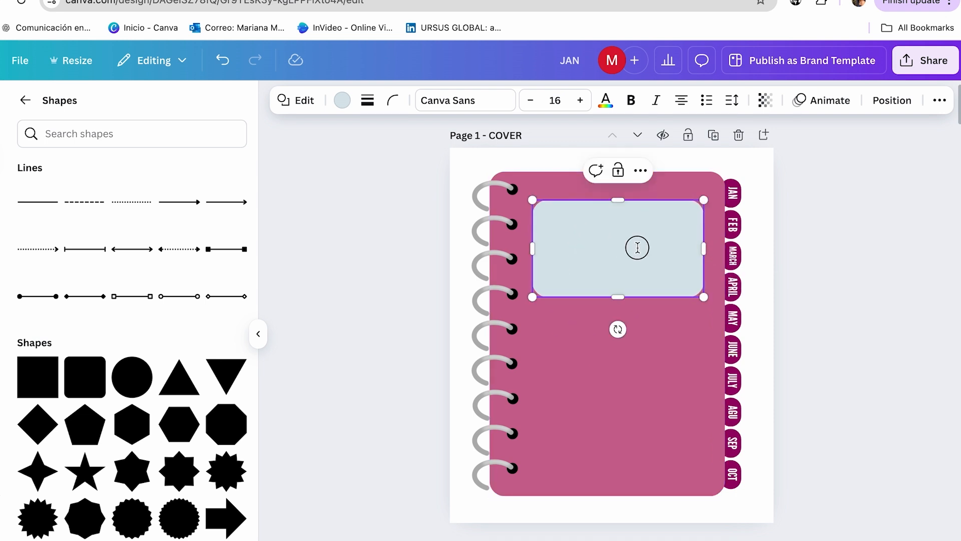
pyautogui.click(804, 264)
pyautogui.moveTo(631, 260); pyautogui.dragTo(632, 274)
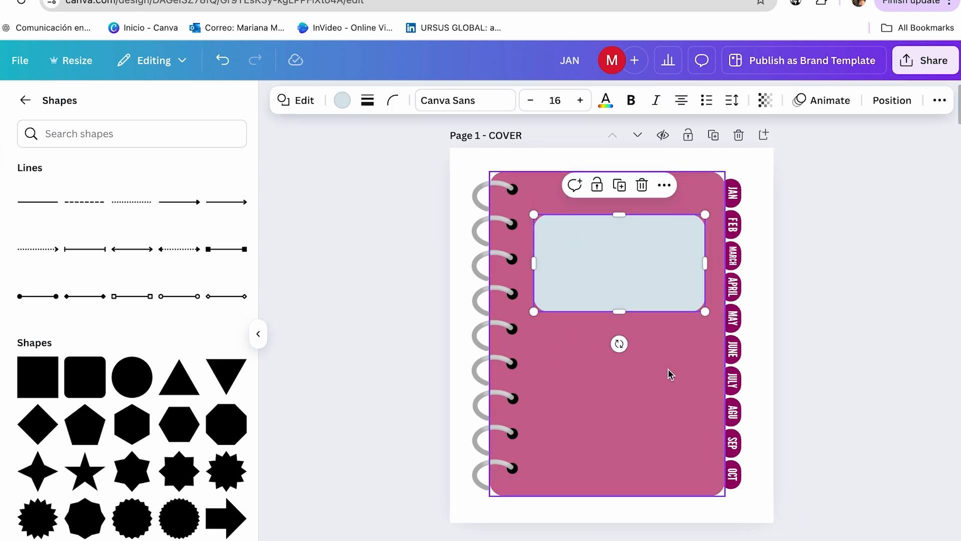
pyautogui.click(882, 270)
pyautogui.click(673, 243)
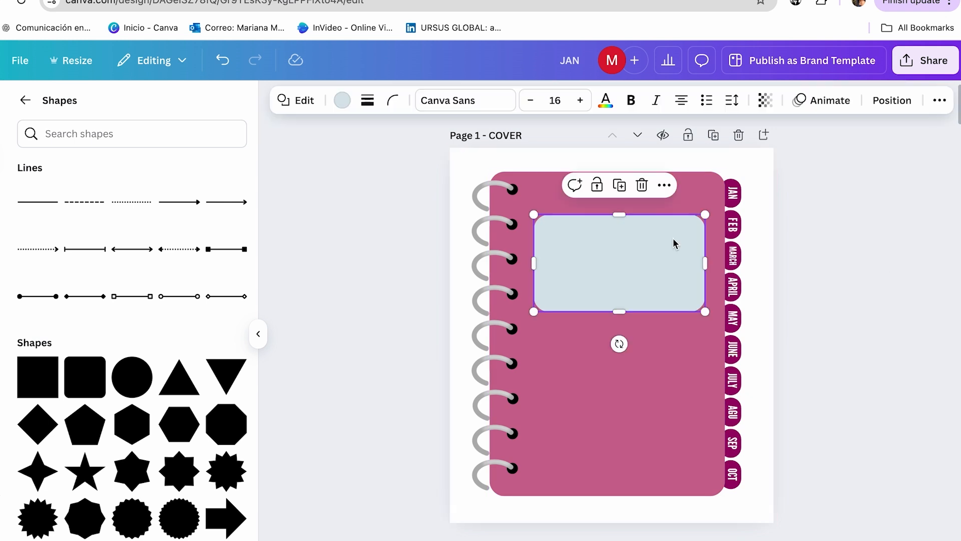
# Step: Adjust the rounded rectangle's width and centre it horizontally on the COVER page, near the notebook's upper edge
pyautogui.moveTo(708, 262); pyautogui.dragTo(693, 262)
pyautogui.moveTo(628, 272); pyautogui.dragTo(631, 262)
pyautogui.moveTo(693, 251); pyautogui.dragTo(702, 251)
pyautogui.click(835, 262)
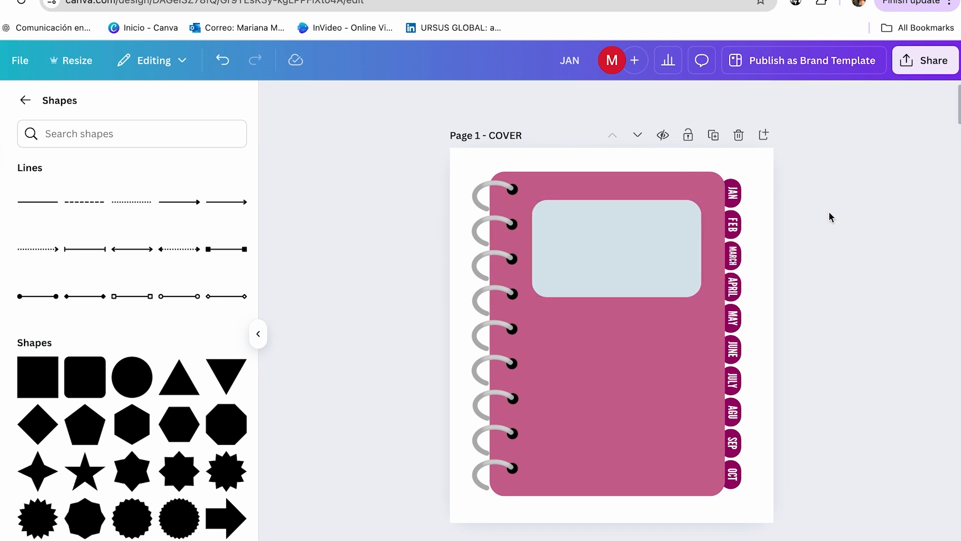
pyautogui.moveTo(633, 261)
pyautogui.mouseDown()
pyautogui.moveTo(639, 272)
pyautogui.moveTo(632, 267)
pyautogui.mouseUp()
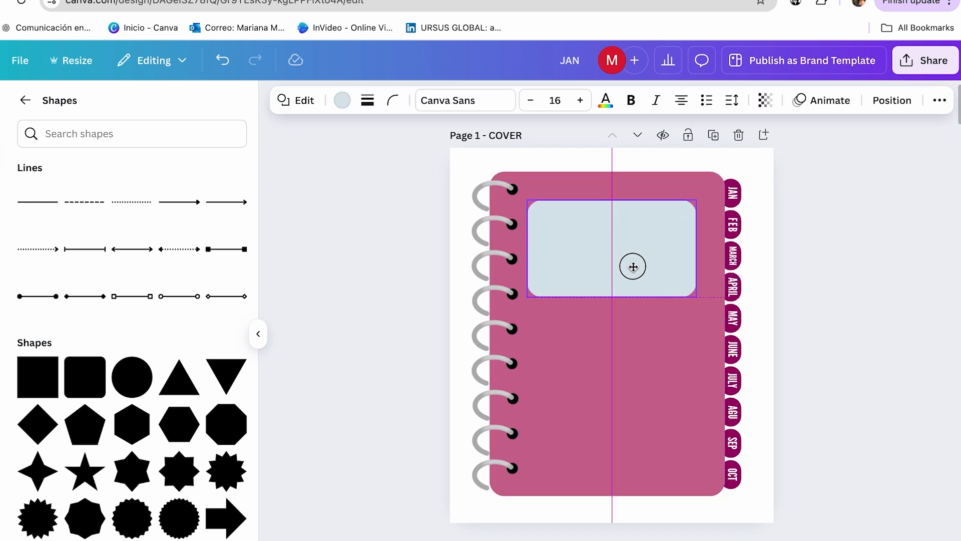
# Step: Fill the rounded rectangle with white and widen it slightly toward the month tabs
pyautogui.click(342, 100)
pyautogui.click(43, 254)
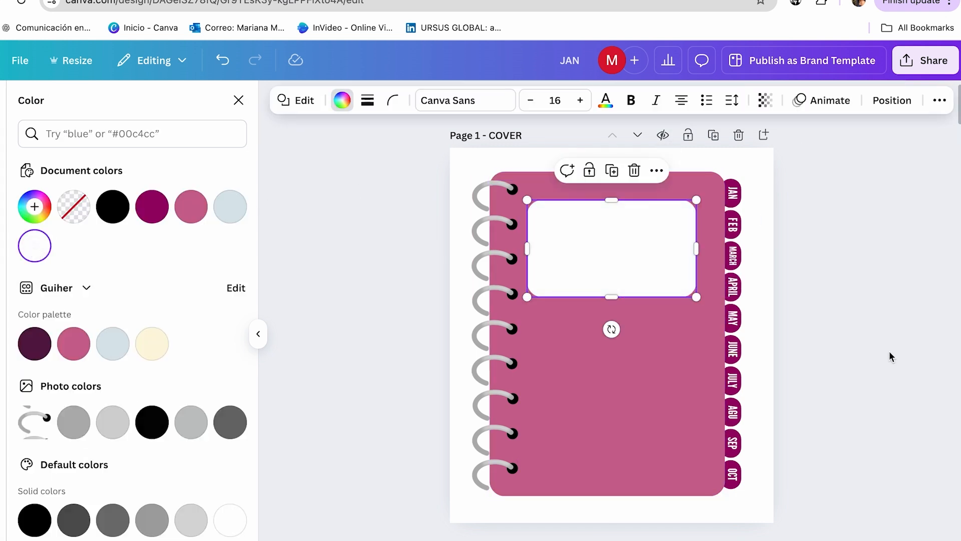
pyautogui.click(879, 284)
pyautogui.click(705, 251)
pyautogui.click(669, 249)
pyautogui.moveTo(699, 244); pyautogui.dragTo(710, 244)
pyautogui.click(812, 247)
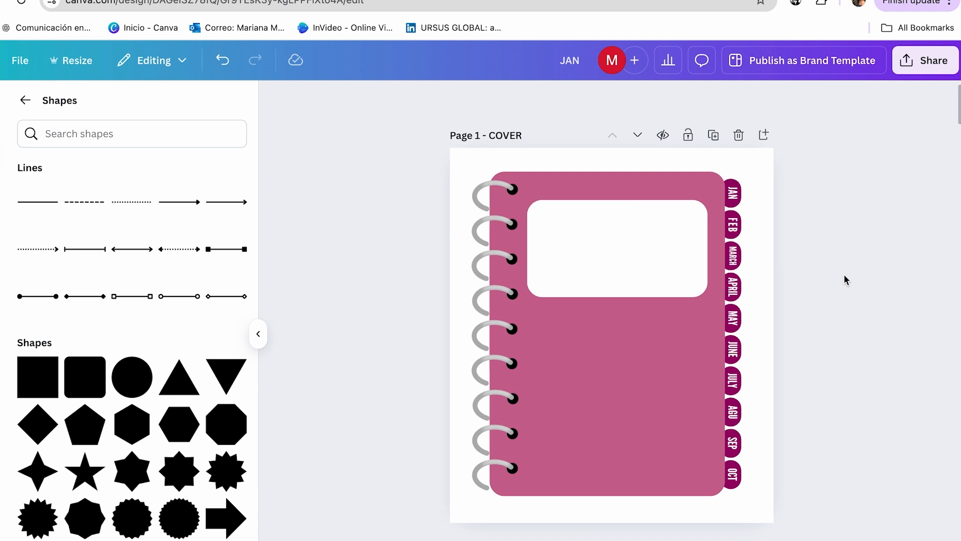
# Step: Search the graphics for "flowers" and add the Watercolor white flower to the COVER page
pyautogui.click(26, 102)
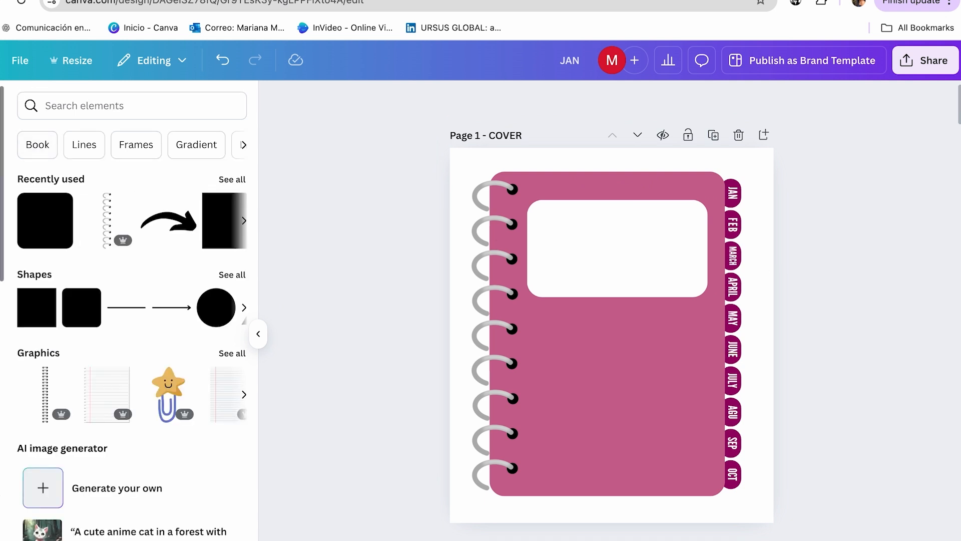
pyautogui.click(85, 107)
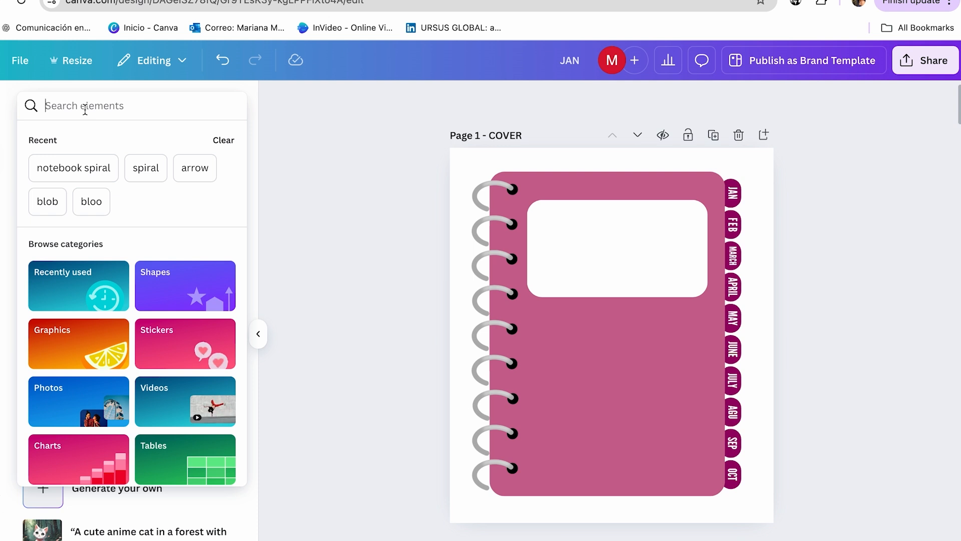
pyautogui.write('FL')
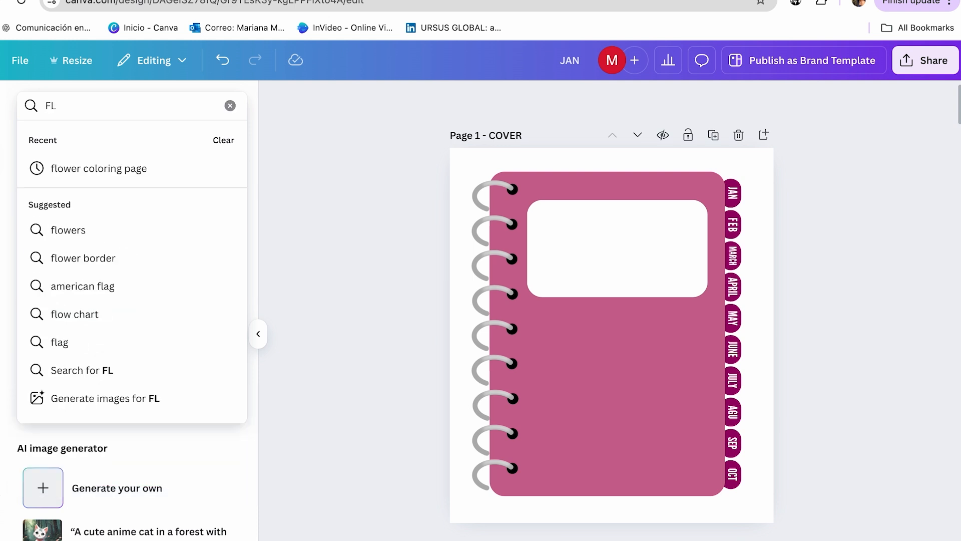
pyautogui.click(68, 230)
pyautogui.click(68, 139)
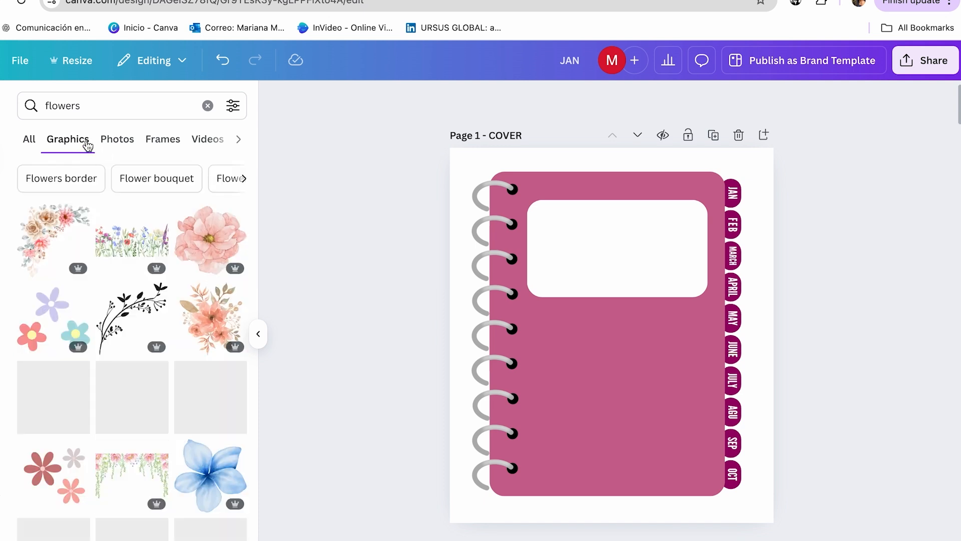
pyautogui.click(131, 396)
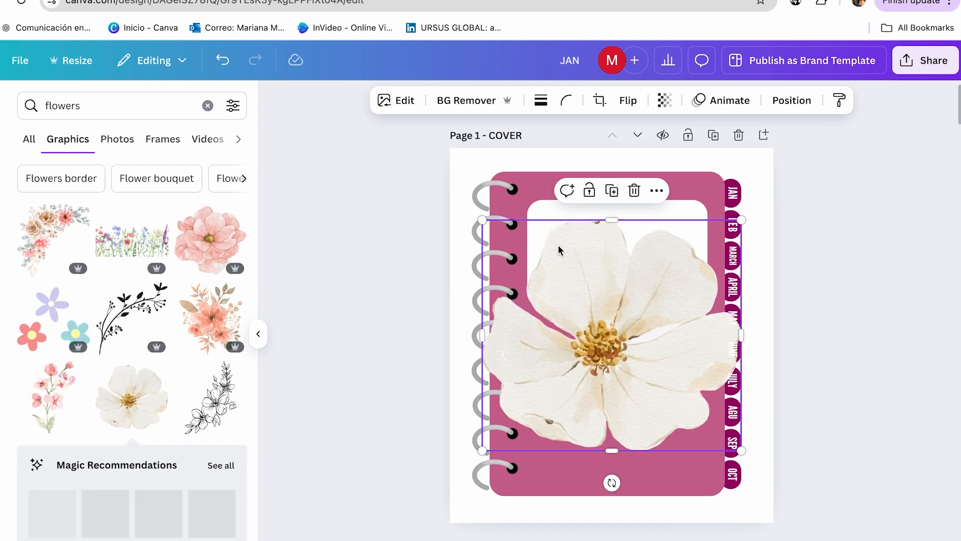
# Step: Shrink the white flower and place it in the lower-right corner of the notebook cover
pyautogui.moveTo(483, 221); pyautogui.dragTo(692, 467)
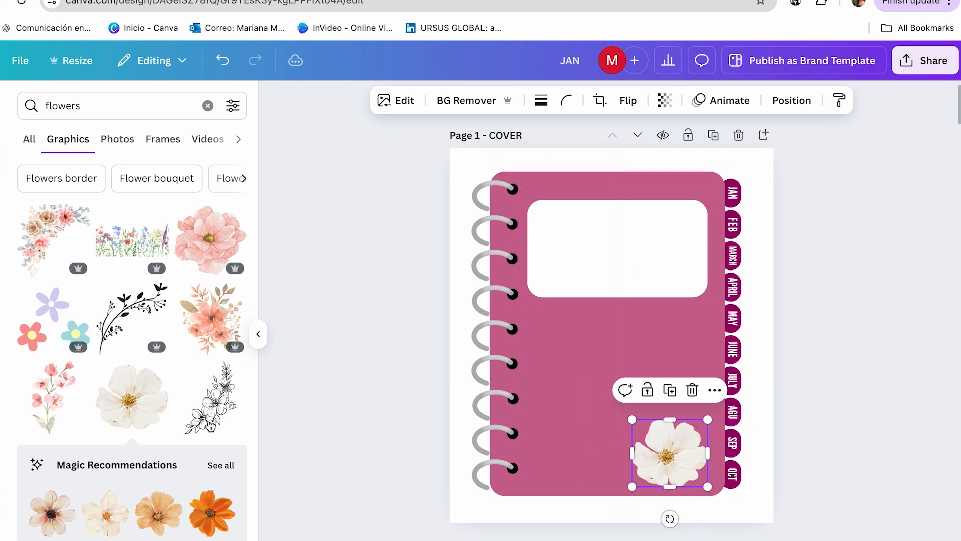
pyautogui.scroll(-2, 172, 433)
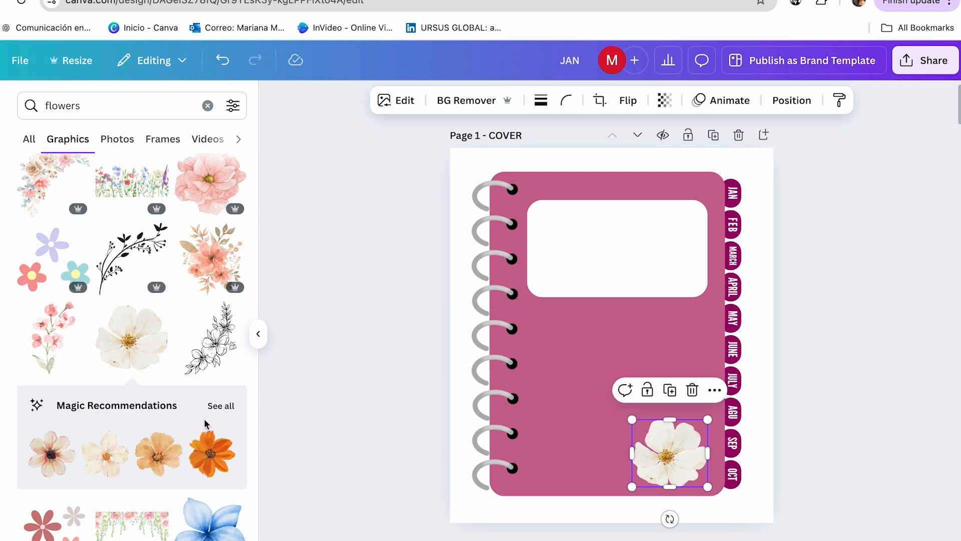
pyautogui.press('Escape')
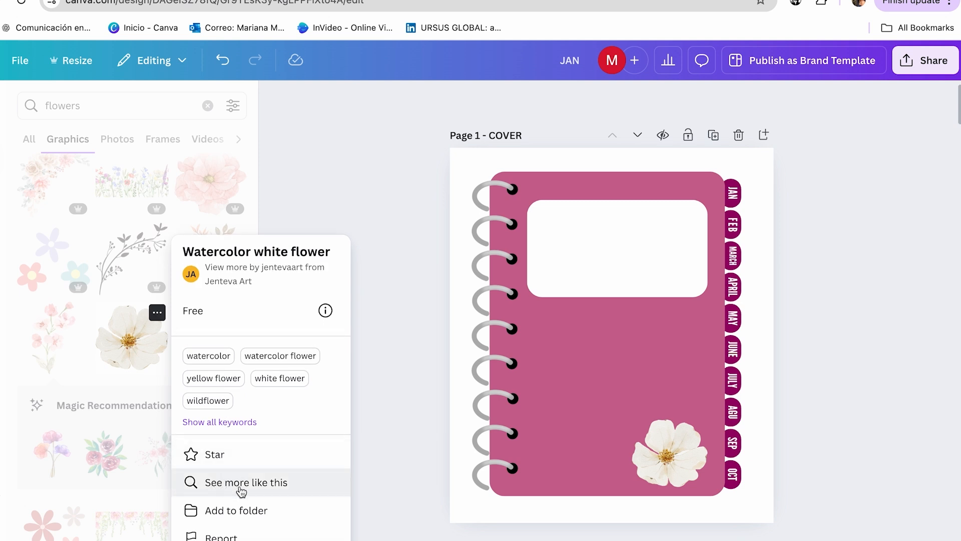
# Step: Show graphics similar to the white flower, add the cream-coloured sprig to the COVER page, then shrink and place it over the flower
pyautogui.click(242, 492)
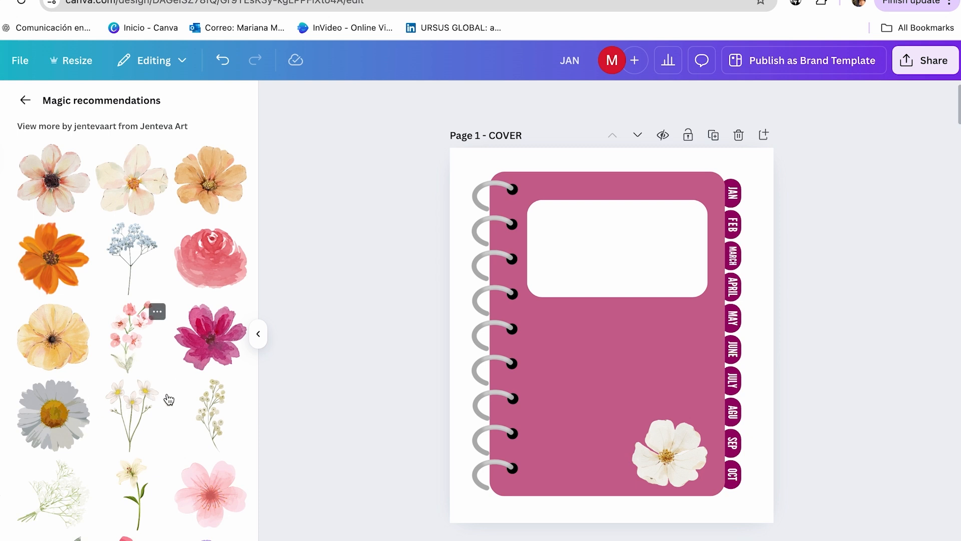
pyautogui.click(216, 429)
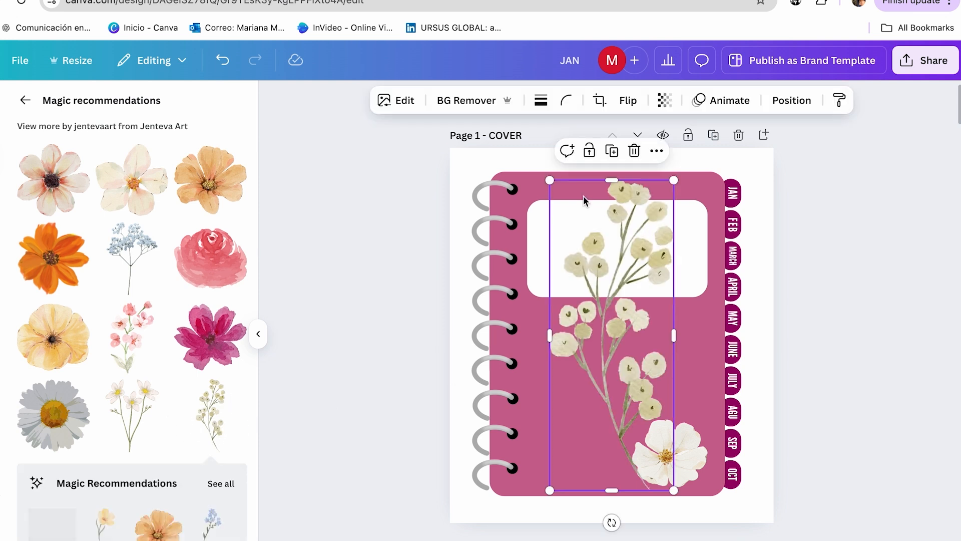
pyautogui.moveTo(550, 179); pyautogui.dragTo(623, 356)
pyautogui.moveTo(659, 416); pyautogui.dragTo(693, 410)
pyautogui.moveTo(656, 350); pyautogui.dragTo(663, 371)
pyautogui.moveTo(683, 416); pyautogui.dragTo(676, 418)
# Step: Bring the white flower forward so that it sits in front of the cream-coloured sprig
pyautogui.click(649, 466)
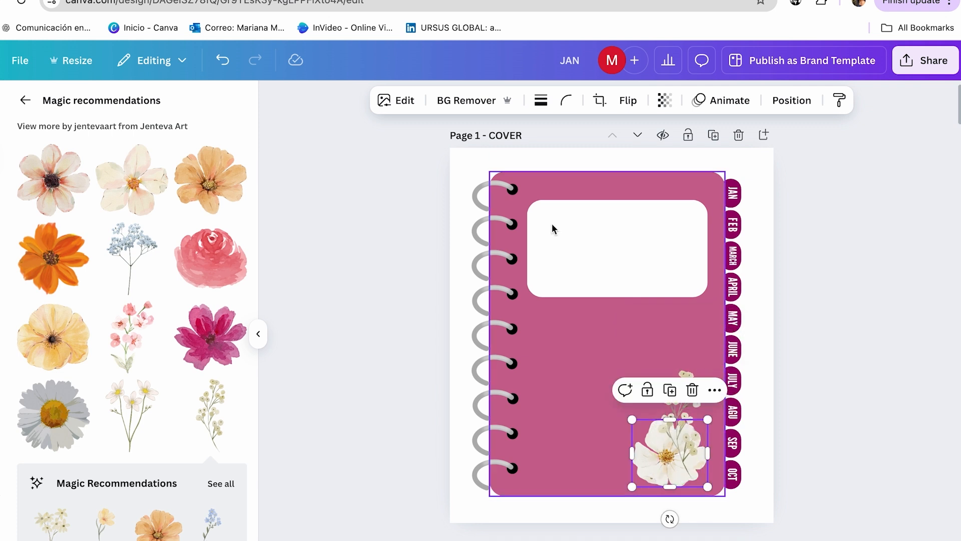
pyautogui.click(788, 102)
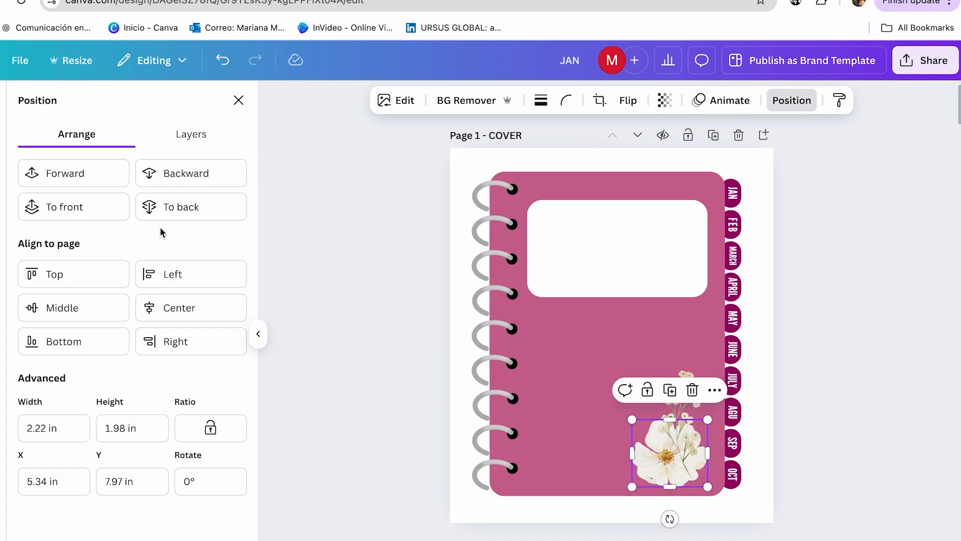
pyautogui.click(85, 173)
pyautogui.click(375, 417)
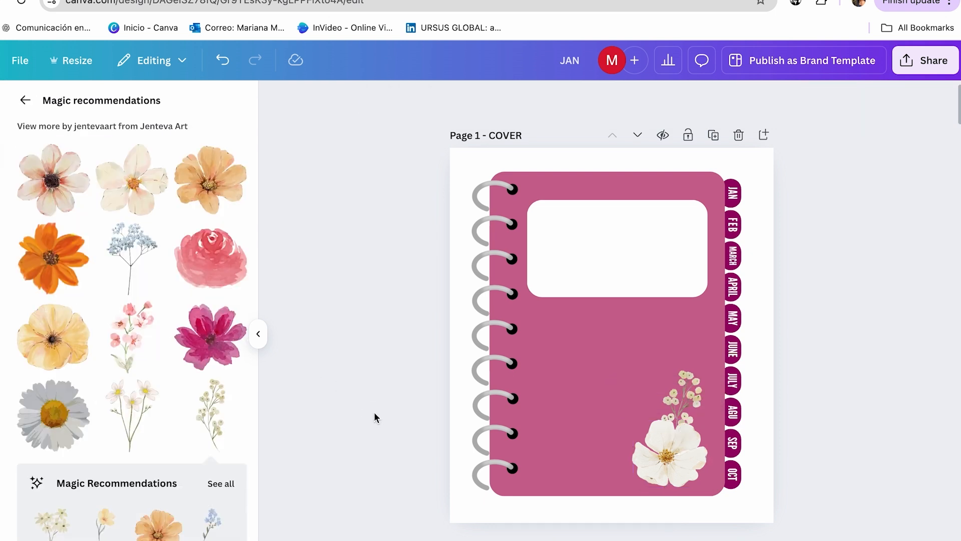
# Step: Shrink the added pink five-petal flower and place it in the upper-right corner of the notebook cover
pyautogui.scroll(-3, 133, 420)
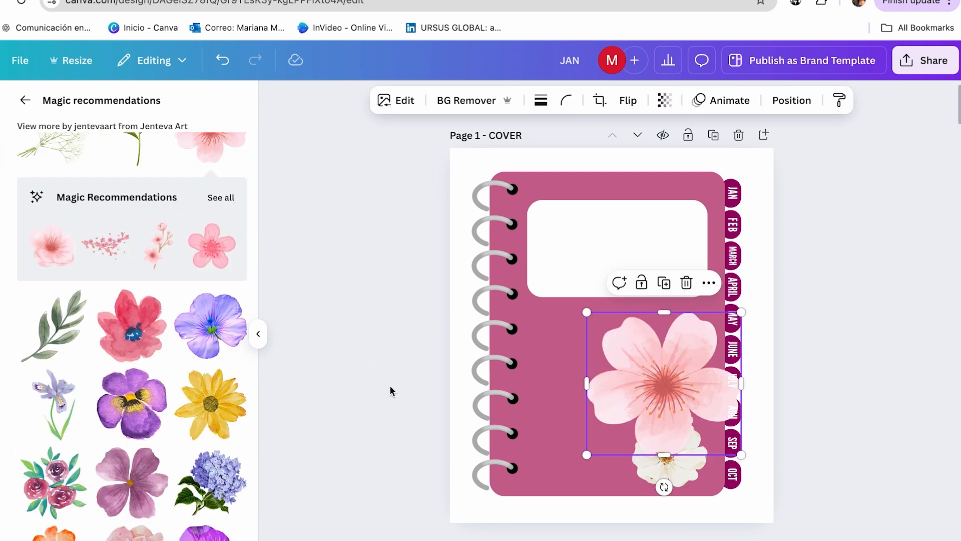
pyautogui.moveTo(640, 371); pyautogui.dragTo(612, 350)
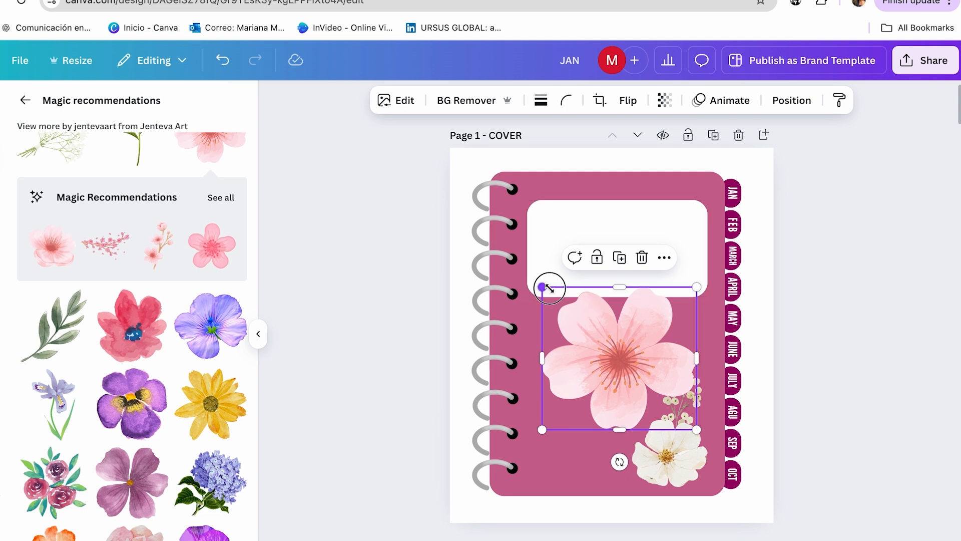
pyautogui.moveTo(557, 290); pyautogui.dragTo(607, 347)
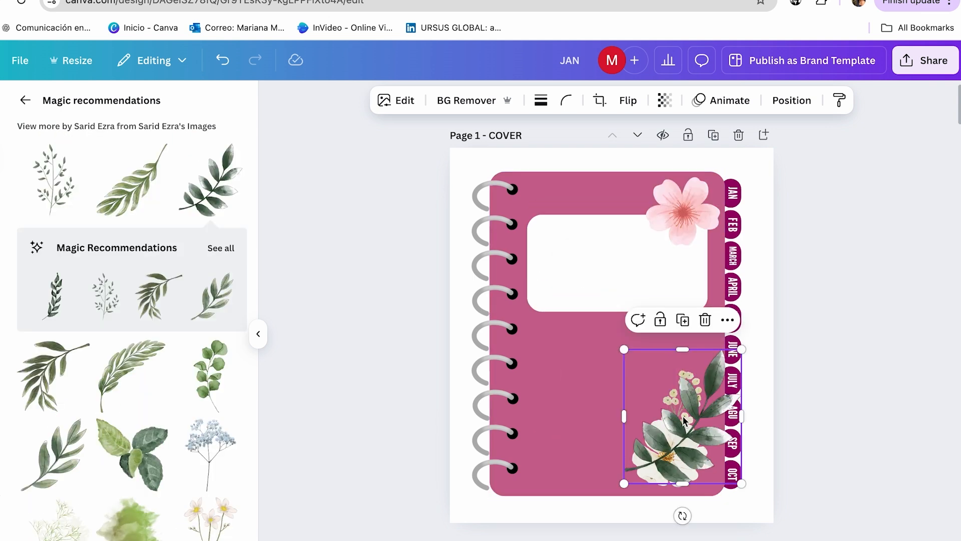
# Step: Flip the dark green leaf branch horizontally, shrink it and arrange it with the sprig around the white flower
pyautogui.click(628, 101)
pyautogui.click(635, 138)
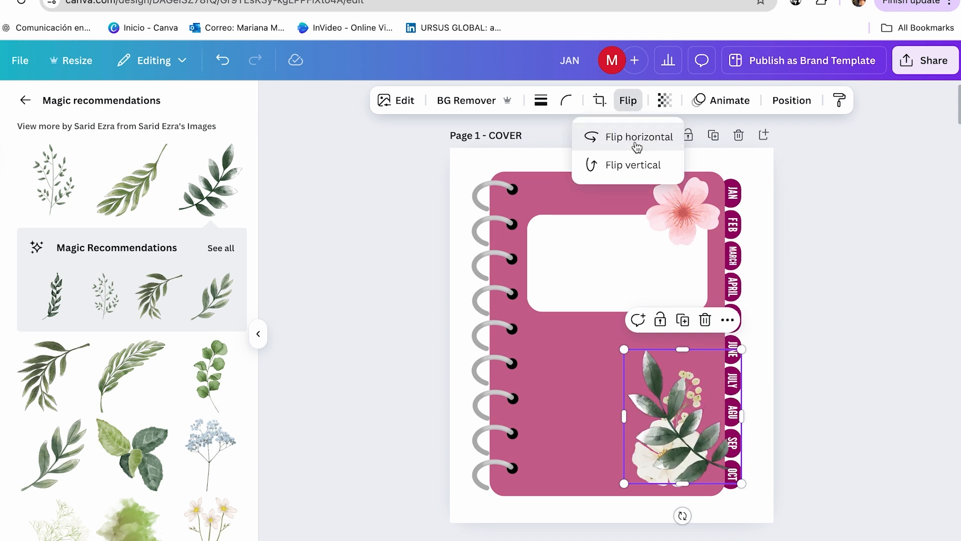
pyautogui.moveTo(689, 442); pyautogui.dragTo(656, 443)
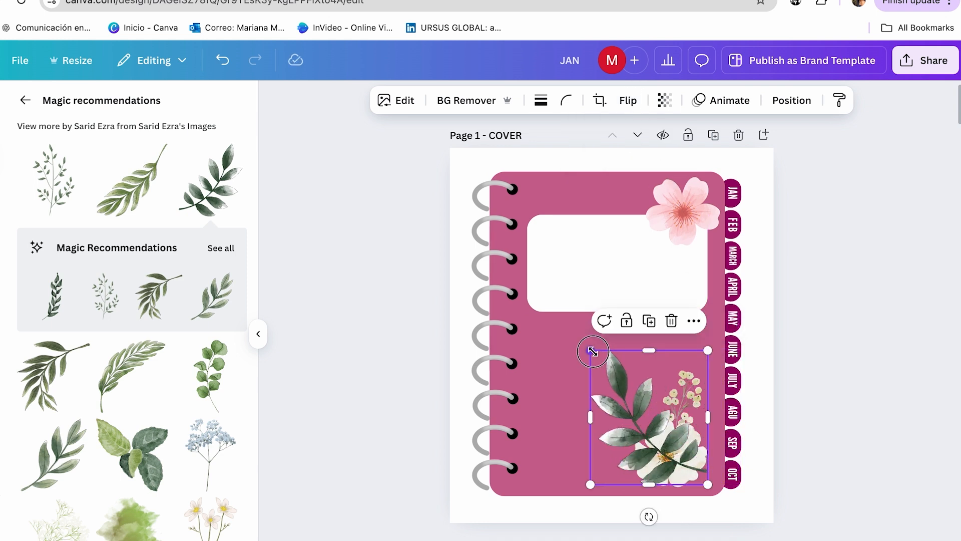
pyautogui.moveTo(593, 351); pyautogui.dragTo(615, 381)
pyautogui.moveTo(663, 446); pyautogui.dragTo(654, 438)
pyautogui.click(875, 224)
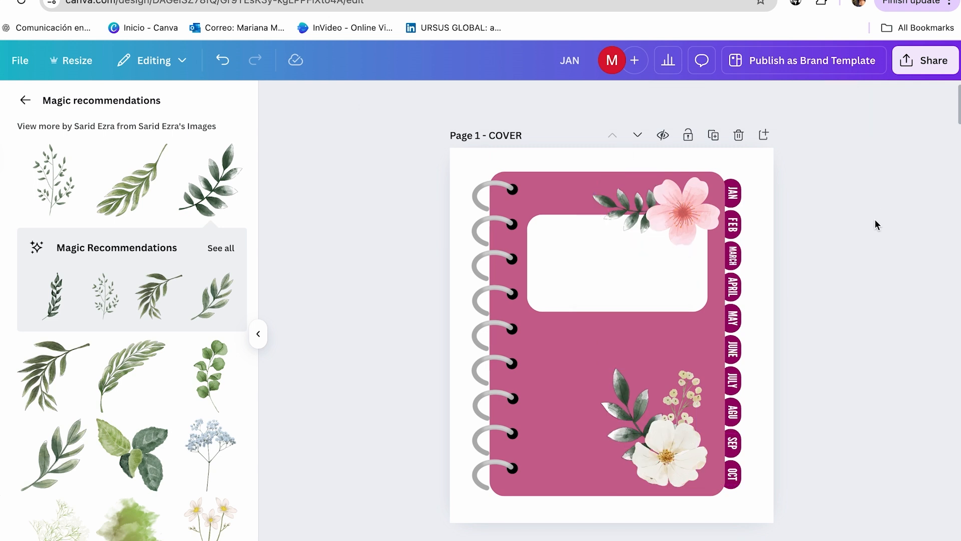
pyautogui.moveTo(683, 385); pyautogui.dragTo(678, 387)
pyautogui.click(834, 357)
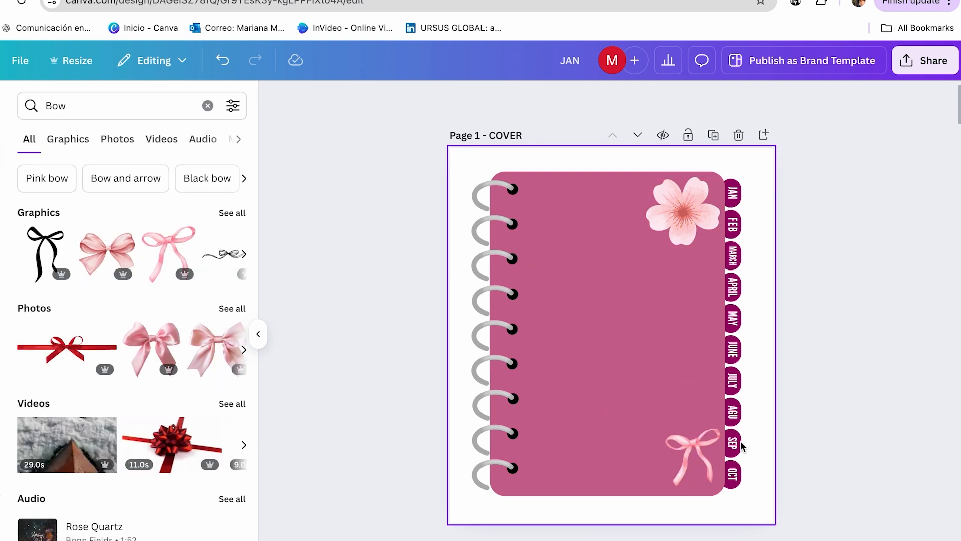
# Step: Reposition the pink bow near the notebook's lower-right corner and move the pink flower slightly down near the upper-right corner
pyautogui.click(691, 453)
pyautogui.moveTo(691, 453); pyautogui.dragTo(673, 445)
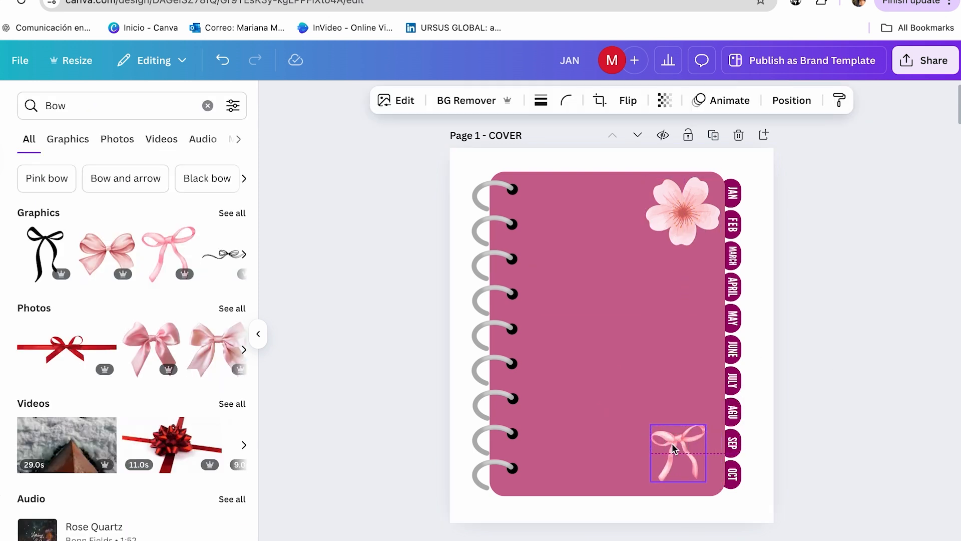
pyautogui.click(869, 339)
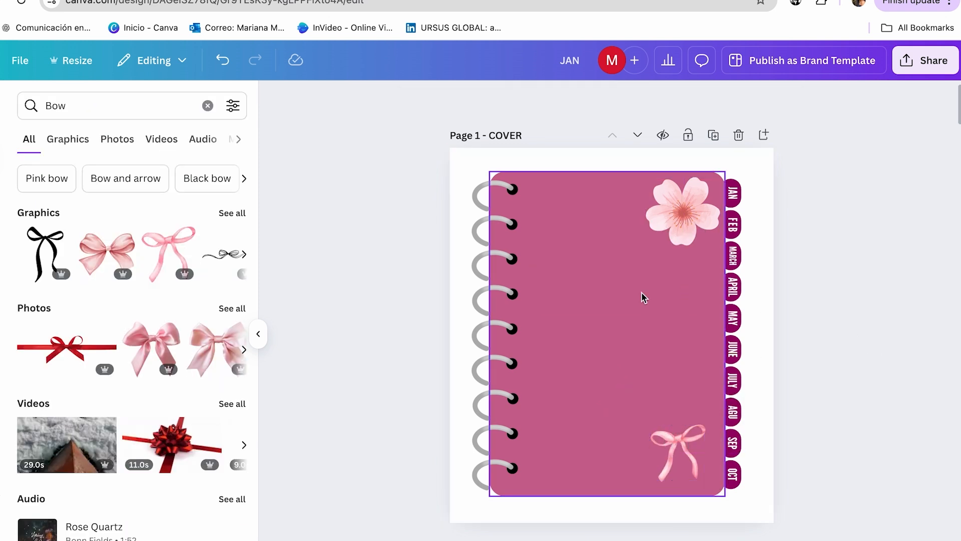
pyautogui.click(682, 213)
pyautogui.click(743, 245)
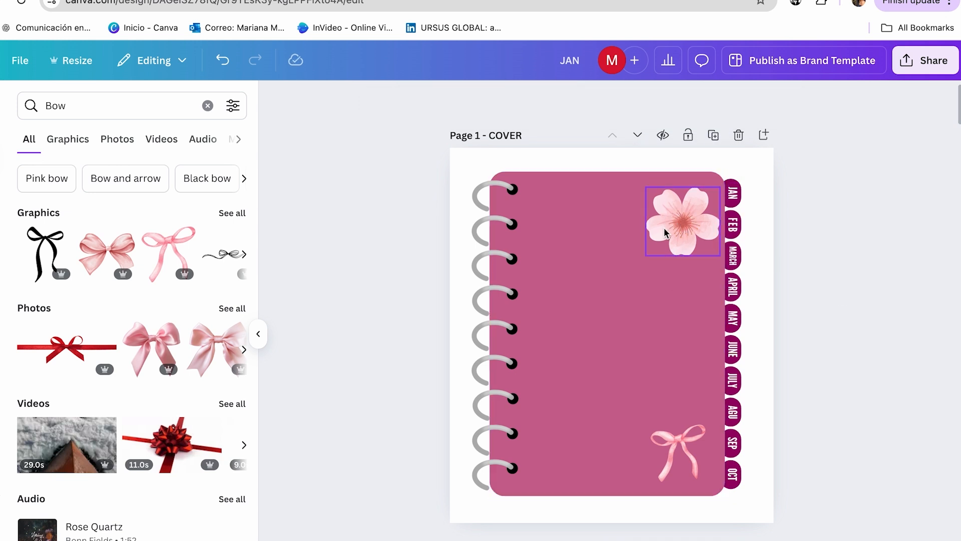
pyautogui.click(683, 250)
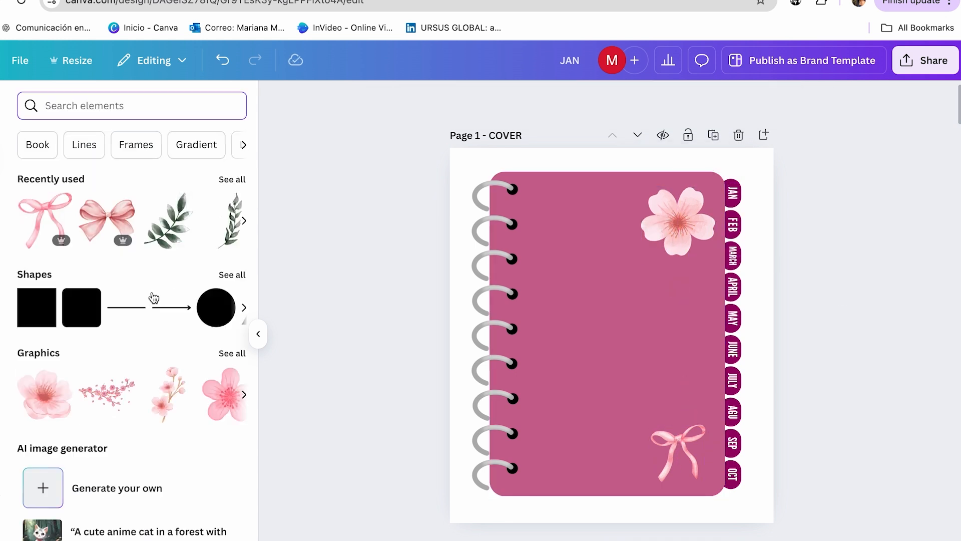
# Step: Add a rounded rectangle to the COVER page, widen and centre it on the notebook below the pink flower, and fill it with white
pyautogui.click(73, 316)
pyautogui.click(855, 338)
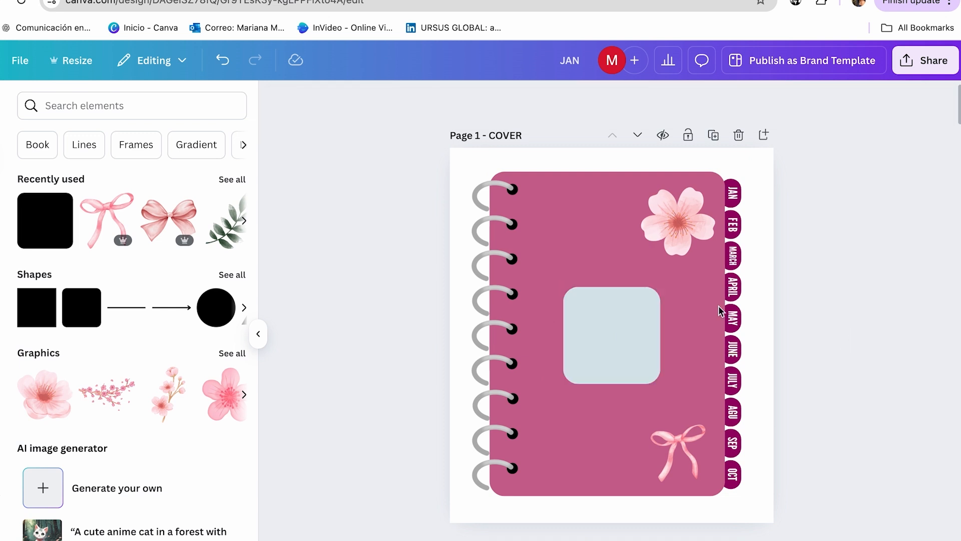
pyautogui.moveTo(615, 347); pyautogui.dragTo(704, 309)
pyautogui.moveTo(622, 309); pyautogui.dragTo(617, 279)
pyautogui.click(342, 100)
pyautogui.click(34, 245)
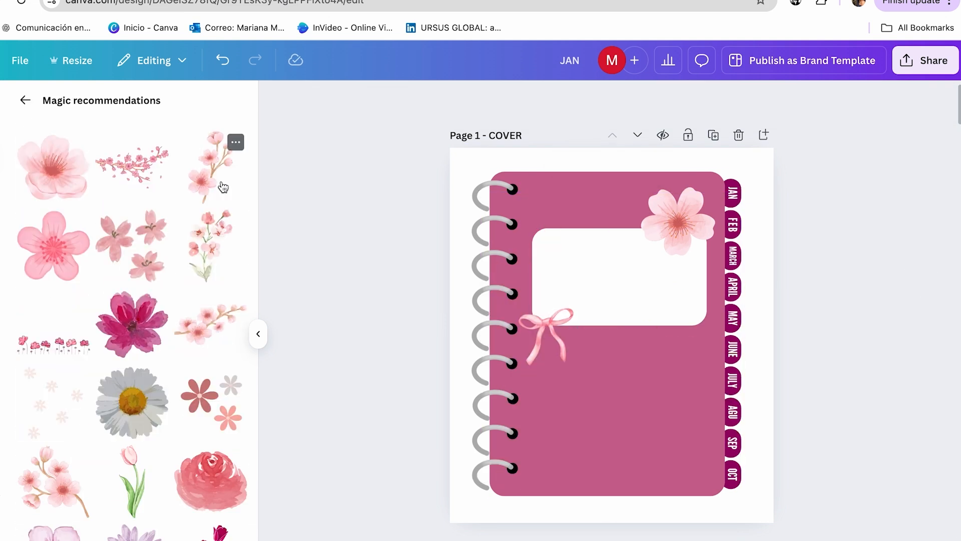
# Step: Add the pink cherry-blossom branch to the lower part of the notebook on the COVER page
pyautogui.click(210, 165)
pyautogui.click(551, 341)
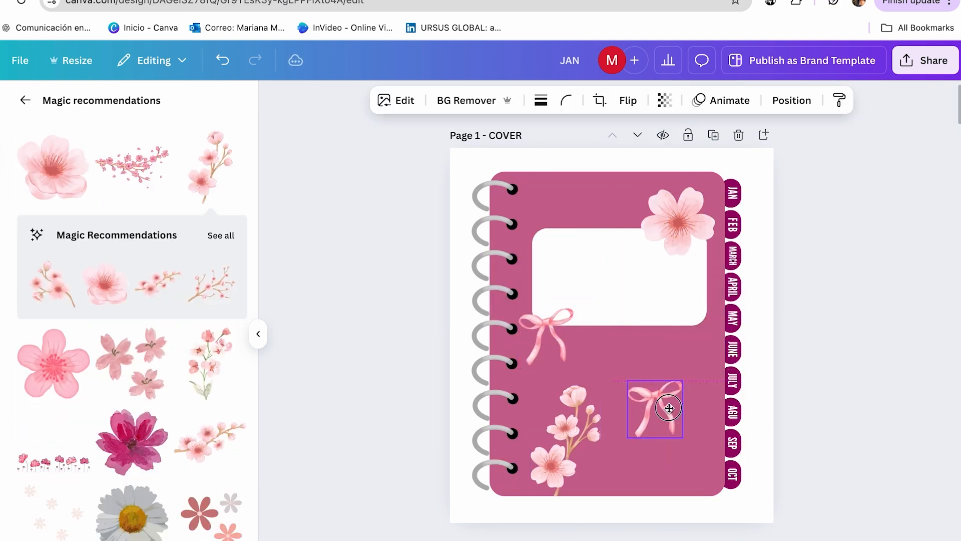
pyautogui.click(806, 333)
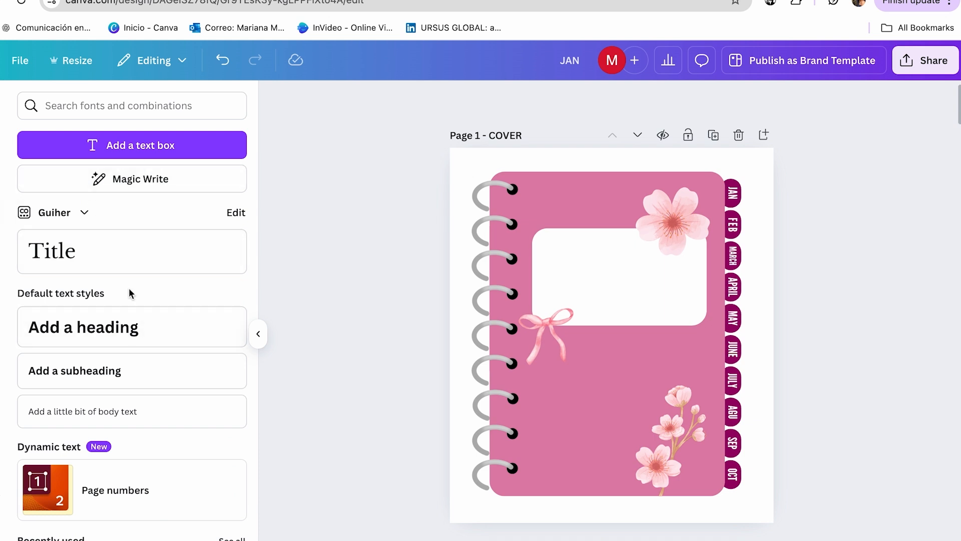
# Step: Find the "Art or NOT" design among the recently used font combinations and place it over the white rectangle on the COVER page
pyautogui.scroll(-4, 128, 350)
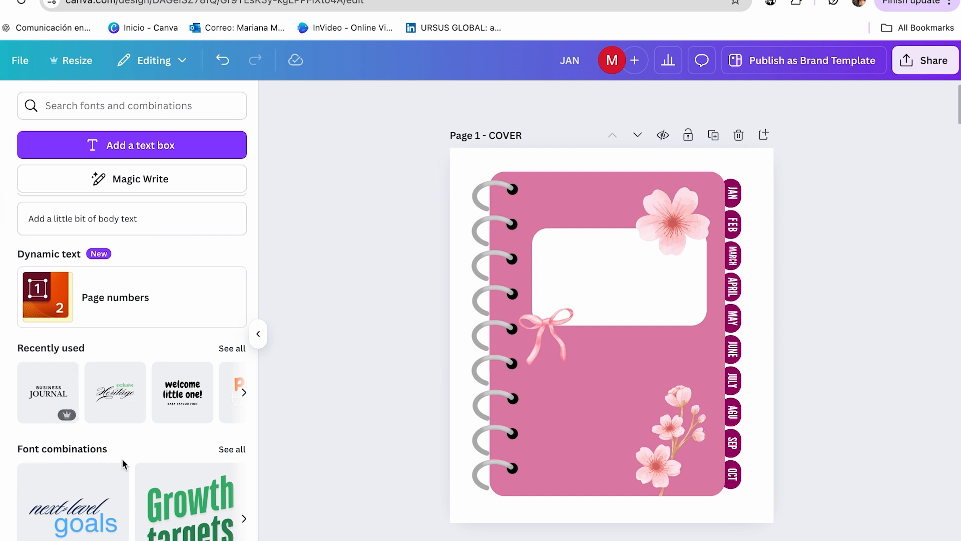
pyautogui.click(231, 348)
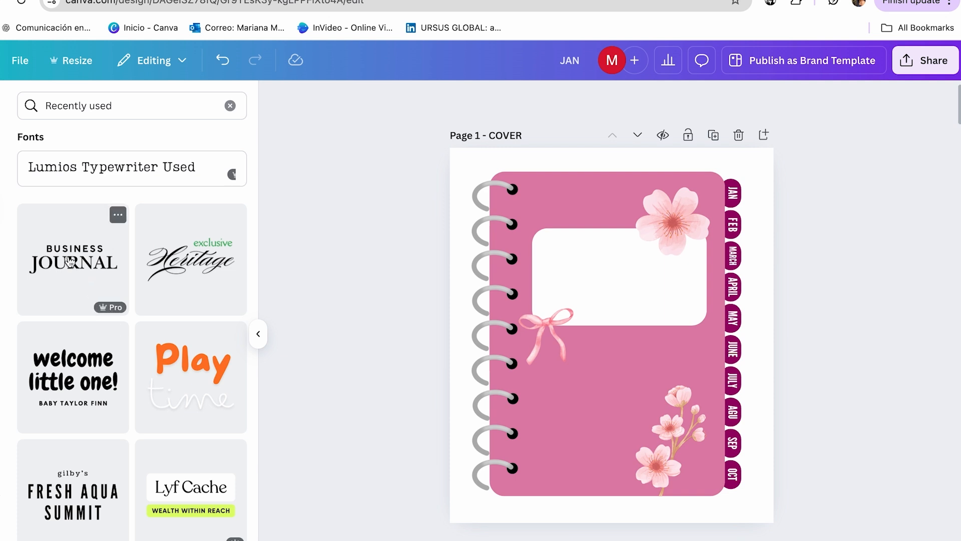
pyautogui.scroll(-6, 150, 404)
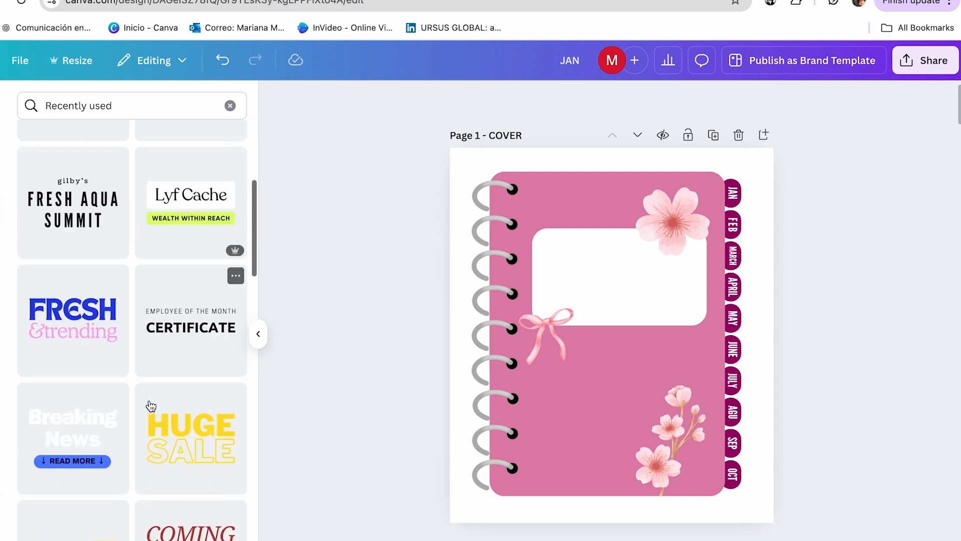
pyautogui.scroll(-5, 151, 405)
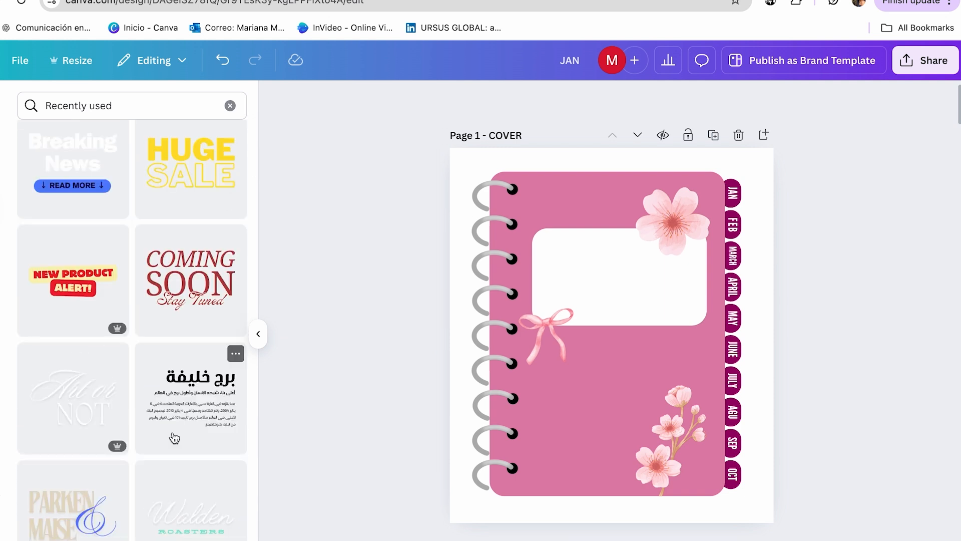
pyautogui.scroll(-10, 175, 438)
pyautogui.scroll(-3, 174, 438)
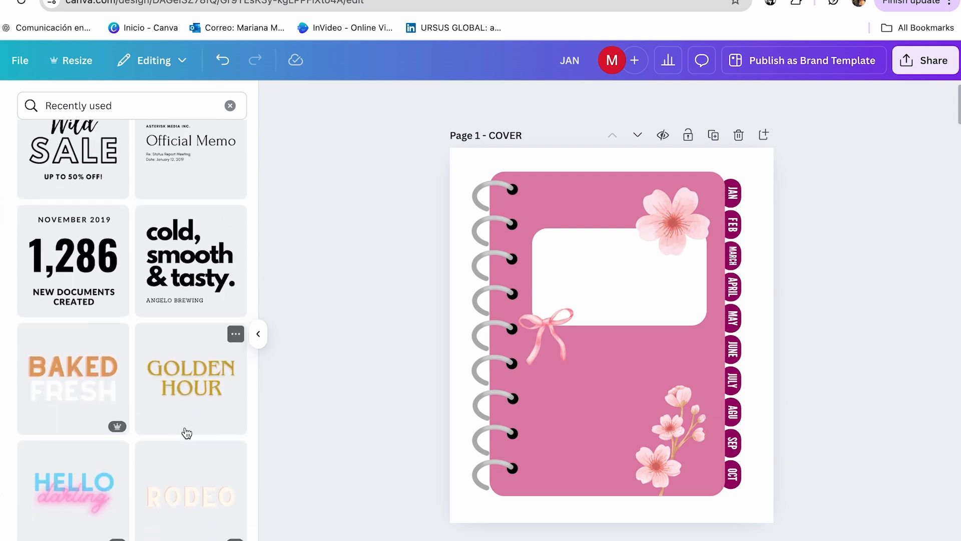
pyautogui.scroll(-1, 189, 385)
pyautogui.scroll(12, 180, 375)
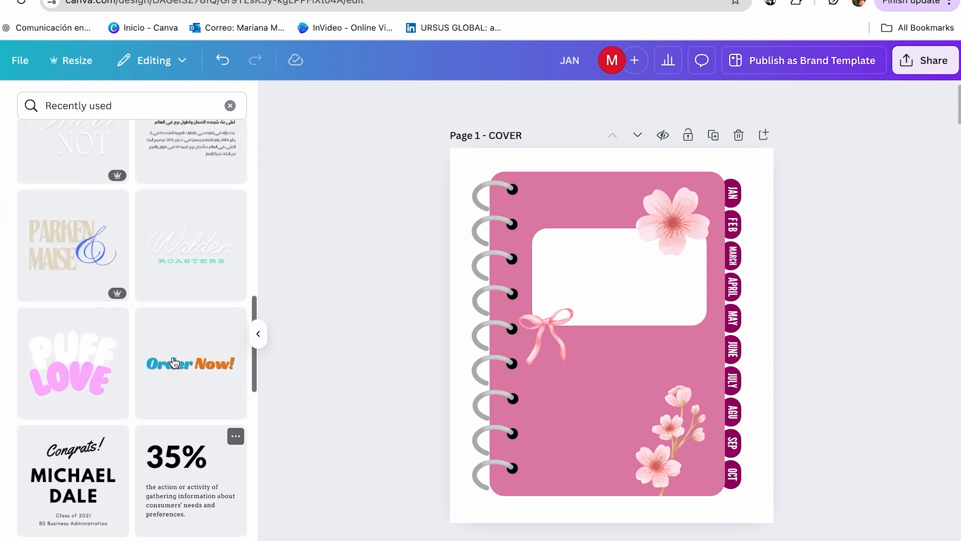
pyautogui.scroll(-5, 175, 362)
pyautogui.moveTo(92, 359); pyautogui.dragTo(608, 287)
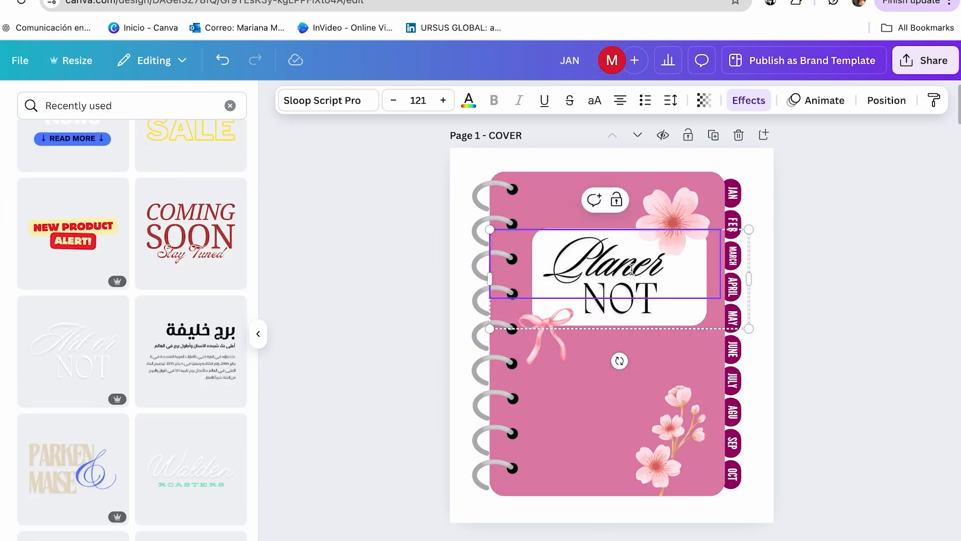
# Step: Complete the cover title so that its script line reads "Planner" and its second line reads "2025"
pyautogui.click(817, 310)
pyautogui.doubleClick(638, 290)
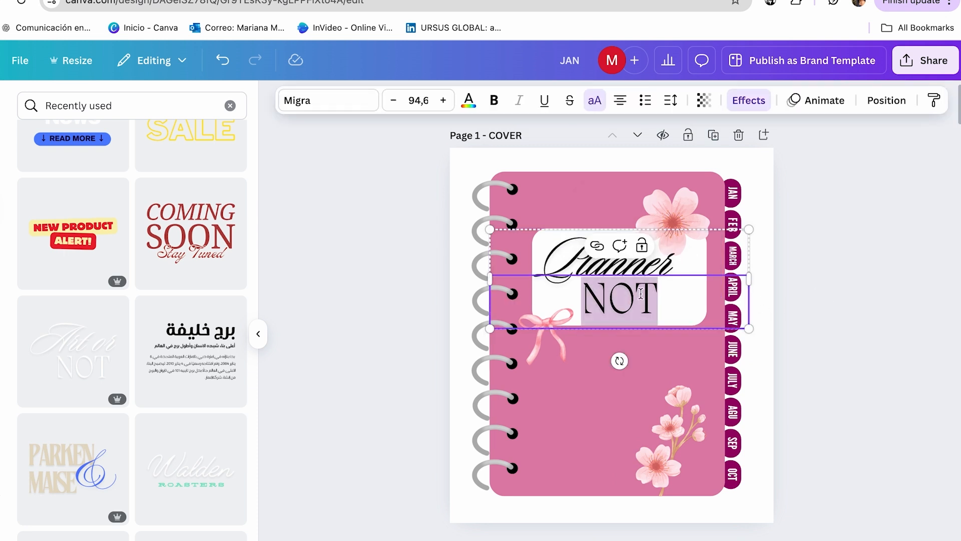
pyautogui.write('2025')
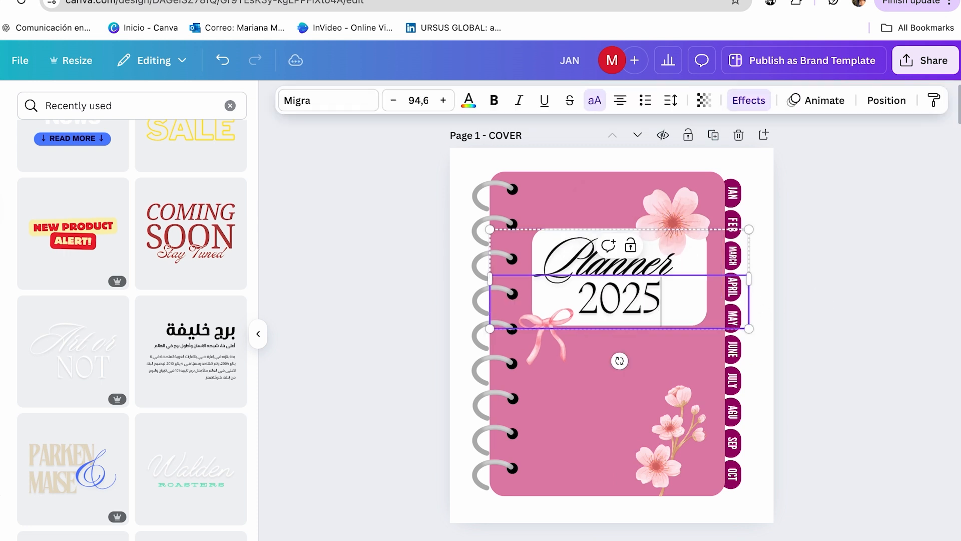
pyautogui.click(890, 315)
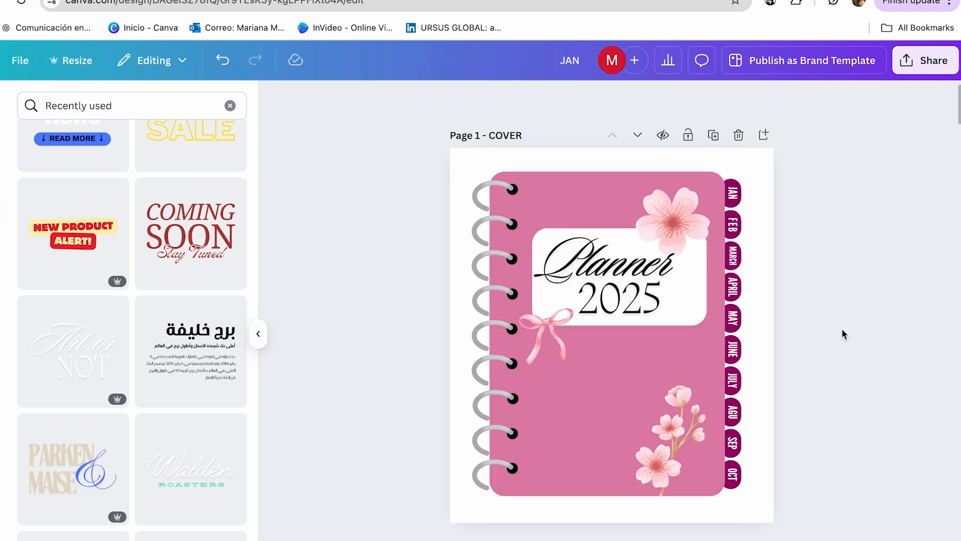
# Step: Review the decorated COVER page and compare it with the blank JAN page below it
pyautogui.scroll(-1, 845, 334)
pyautogui.scroll(-1, 845, 334)
pyautogui.scroll(-4, 844, 333)
pyautogui.scroll(6, 606, 361)
pyautogui.scroll(-10, 797, 352)
pyautogui.scroll(-2, 797, 354)
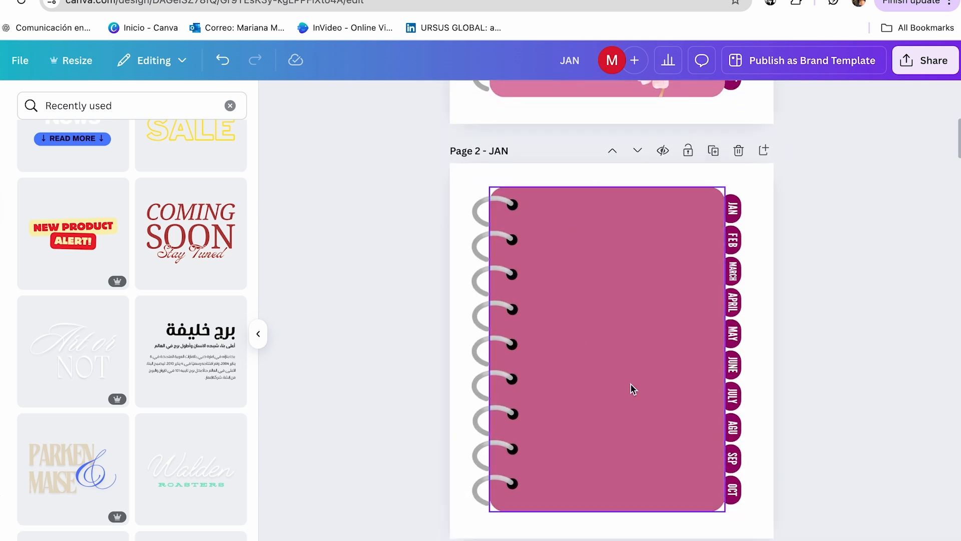
pyautogui.scroll(11, 647, 270)
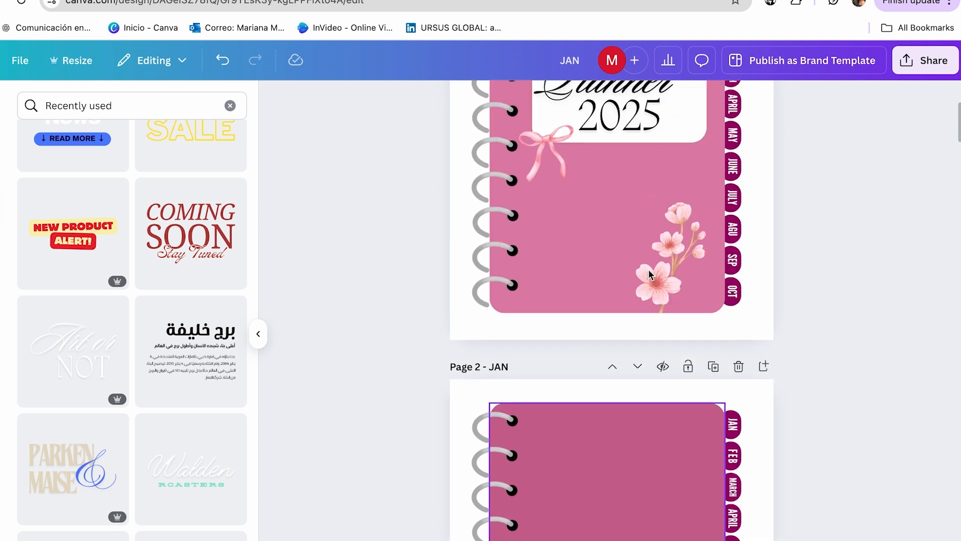
pyautogui.click(645, 276)
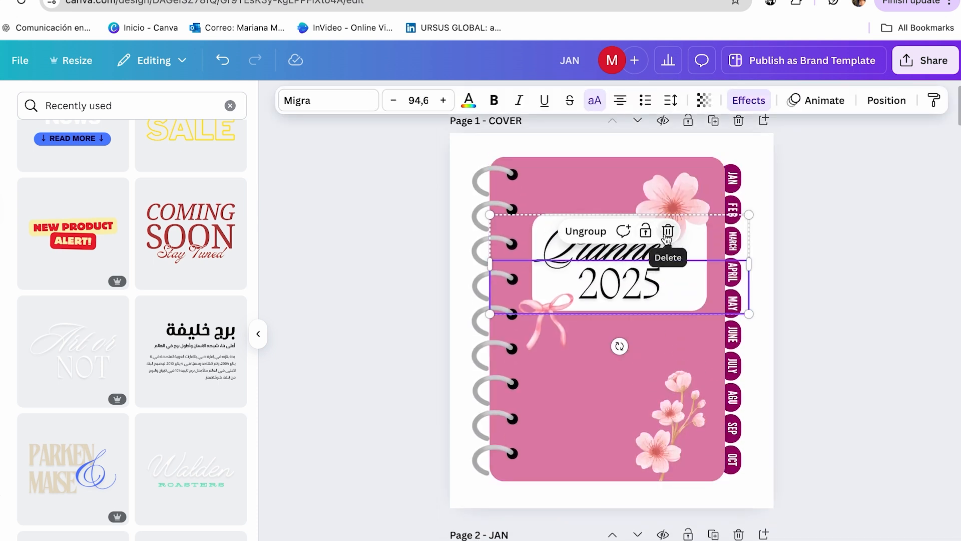
pyautogui.click(381, 306)
# Step: Add the "Art or NOT" text design to the upper part of the JAN page and ungroup its two lines
pyautogui.scroll(-7, 480, 377)
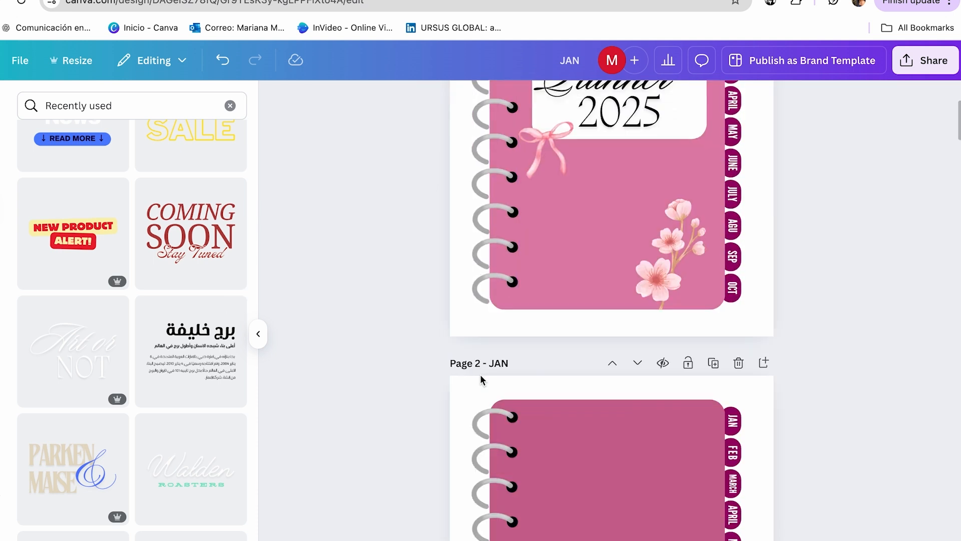
pyautogui.click(80, 358)
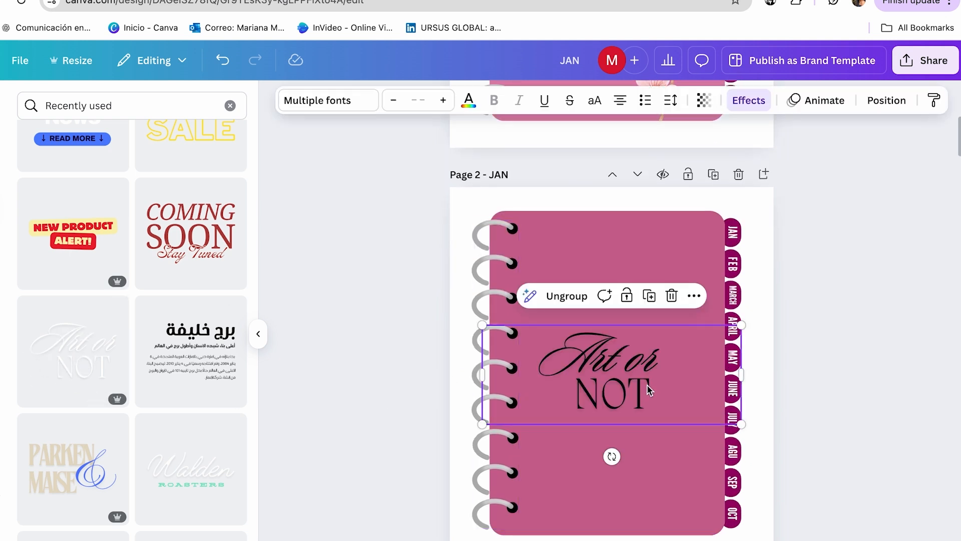
pyautogui.moveTo(640, 372); pyautogui.dragTo(614, 277)
pyautogui.doubleClick(626, 272)
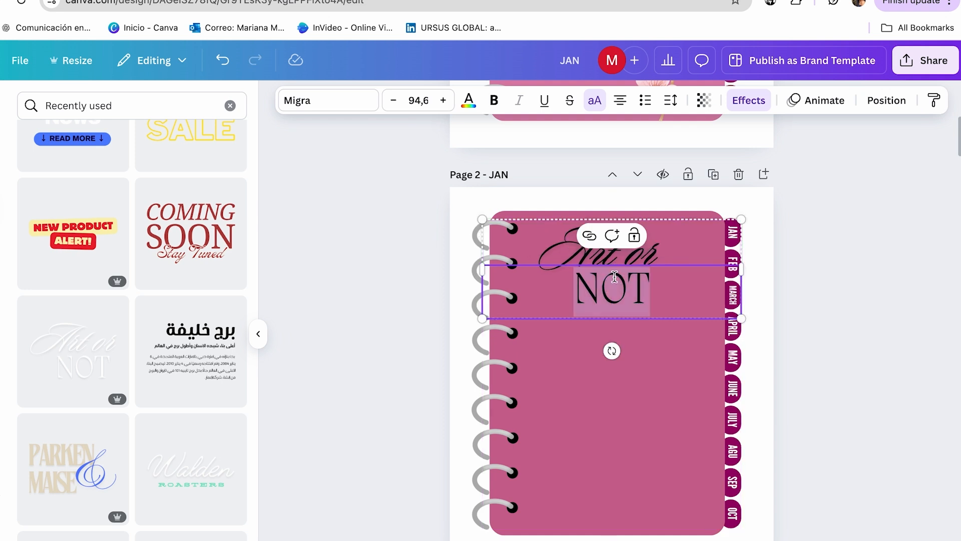
pyautogui.click(806, 197)
pyautogui.click(638, 255)
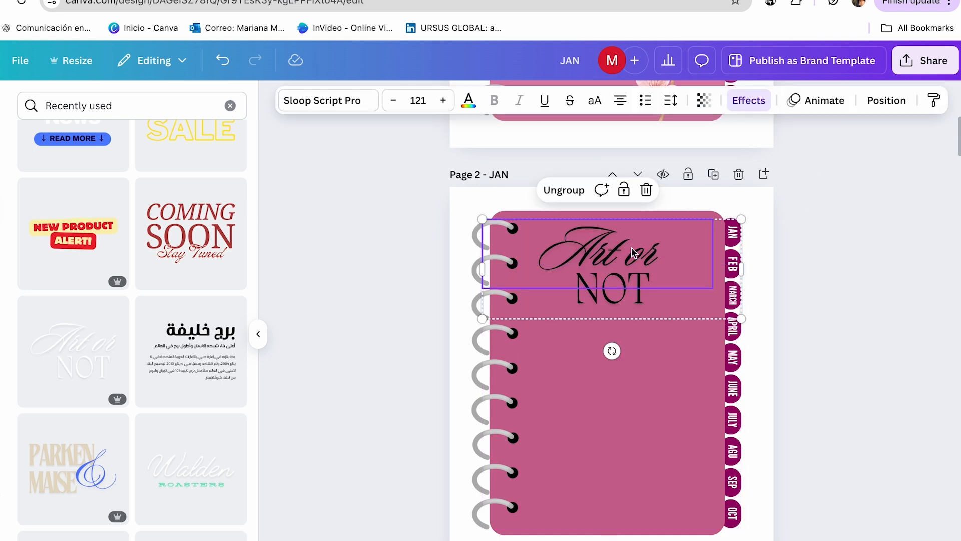
pyautogui.click(561, 196)
pyautogui.press('Escape')
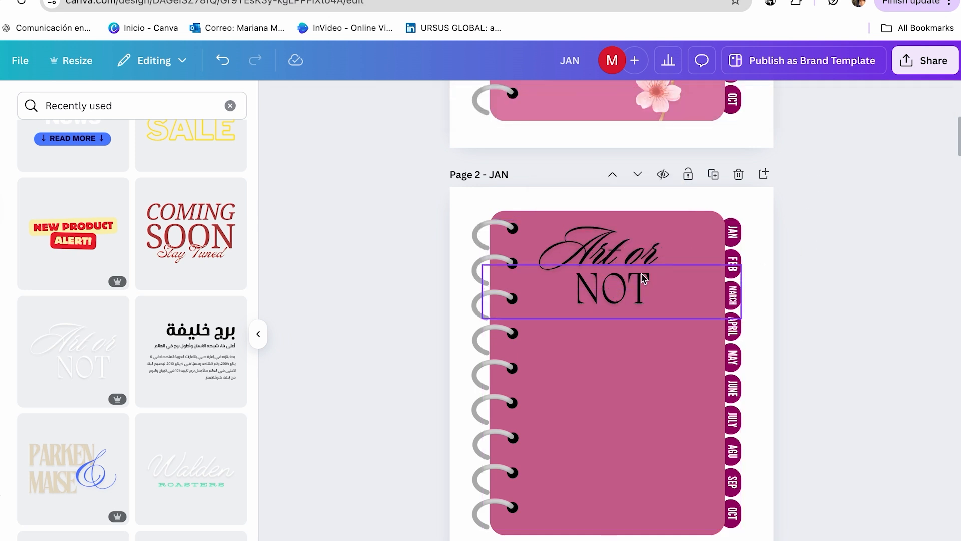
# Step: Delete the "NOT" line, then shrink the "Art or" script to size 77,8 and place it in the notebook's upper right area
pyautogui.click(631, 290)
pyautogui.press('Delete')
pyautogui.click(624, 270)
pyautogui.moveTo(624, 271); pyautogui.dragTo(624, 305)
pyautogui.moveTo(482, 252); pyautogui.dragTo(564, 272)
pyautogui.moveTo(634, 284); pyautogui.dragTo(642, 237)
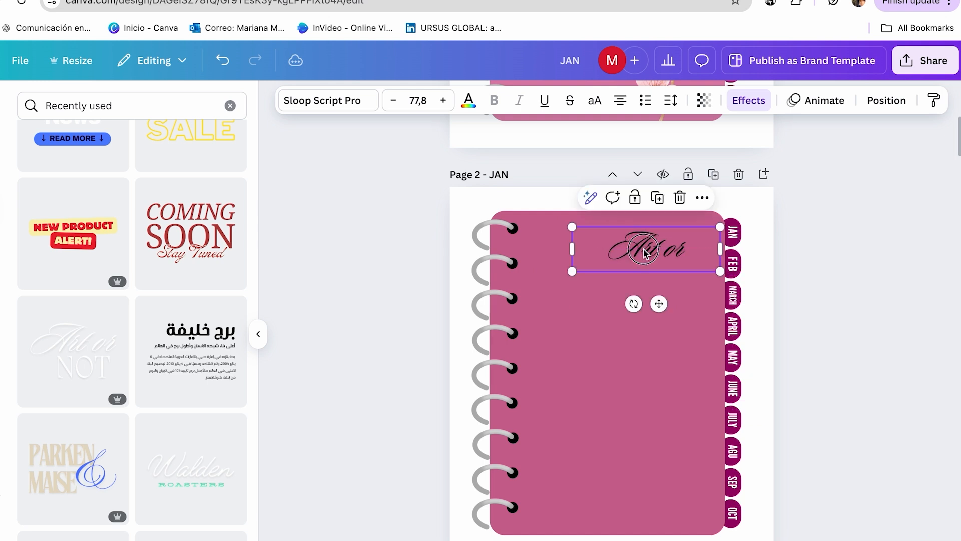
# Step: Copy the JAN tab label onto the notebook area of the JAN page and rotate the copy to read horizontally
pyautogui.click(732, 233)
pyautogui.click(772, 196)
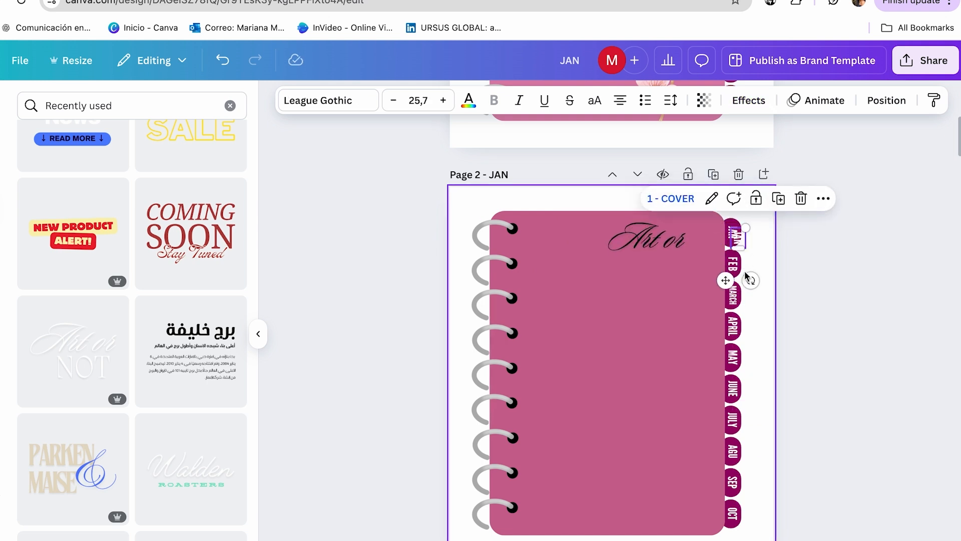
pyautogui.moveTo(740, 244); pyautogui.dragTo(605, 287)
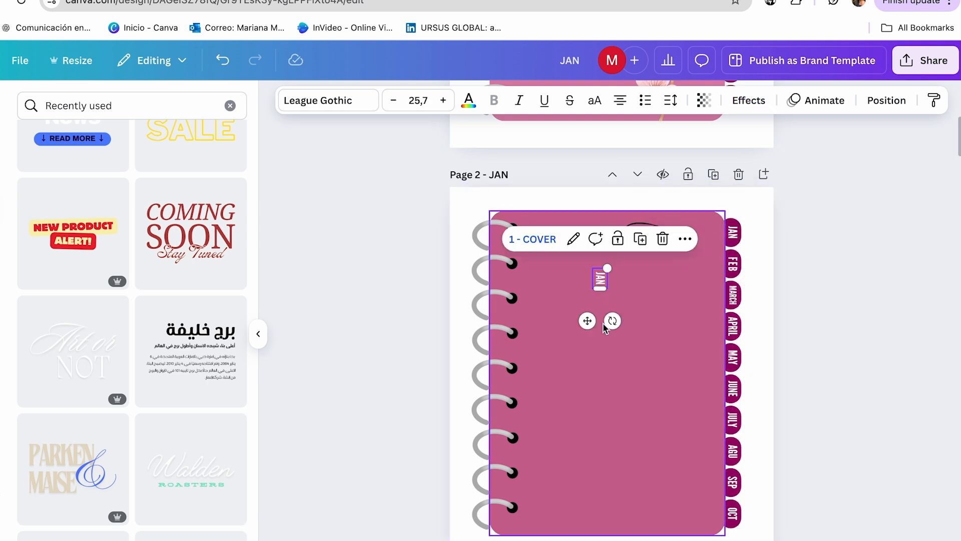
pyautogui.moveTo(611, 320); pyautogui.dragTo(648, 259)
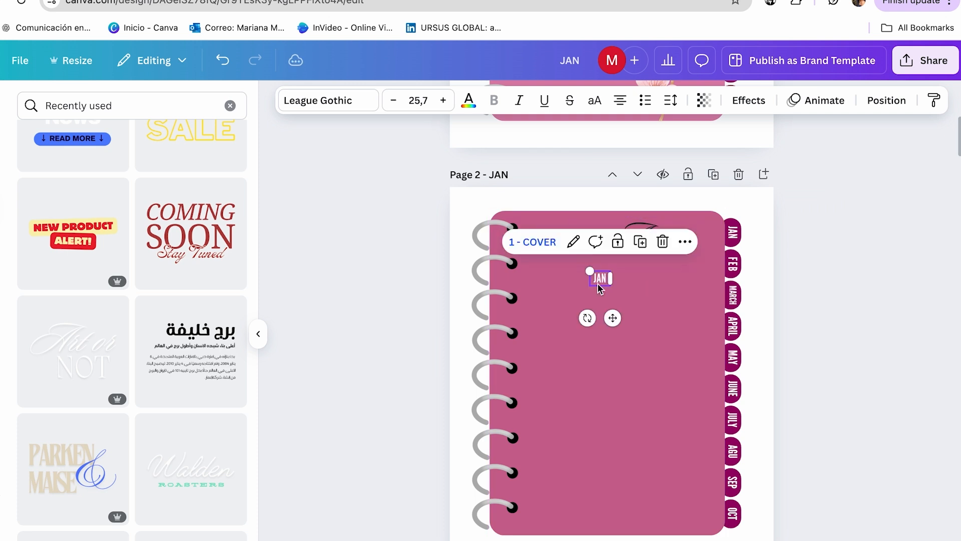
# Step: Enlarge the copied JAN label to size 192 as a heading in the notebook's upper left, with the smaller "Art or" script beside it
pyautogui.moveTo(591, 272); pyautogui.dragTo(458, 177)
pyautogui.moveTo(546, 256); pyautogui.dragTo(592, 286)
pyautogui.click(699, 245)
pyautogui.moveTo(699, 245)
pyautogui.mouseDown()
pyautogui.moveTo(735, 246)
pyautogui.moveTo(691, 244)
pyautogui.moveTo(699, 246)
pyautogui.mouseUp()
pyautogui.click(818, 259)
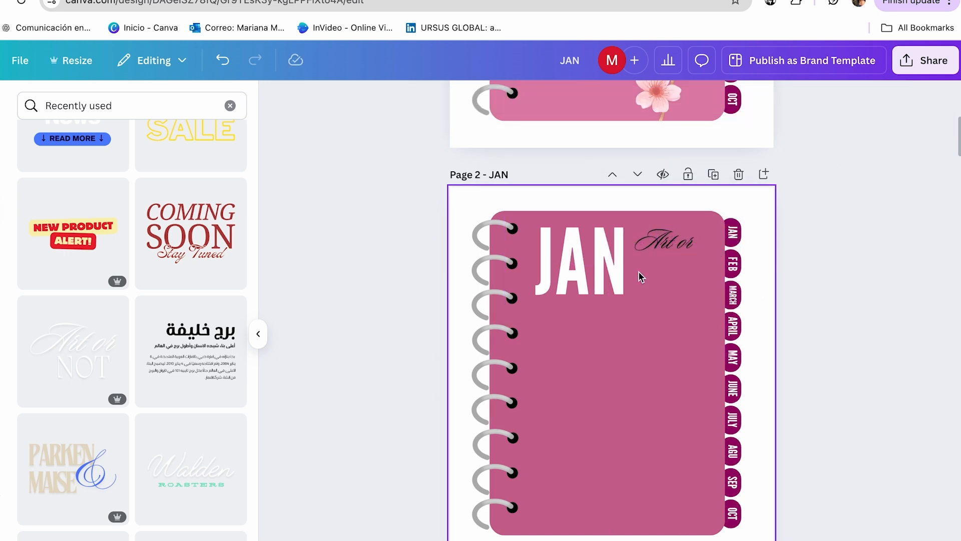
# Step: Recolour the notebook shape on the JAN page to a very light pink
pyautogui.click(700, 398)
pyautogui.click(343, 101)
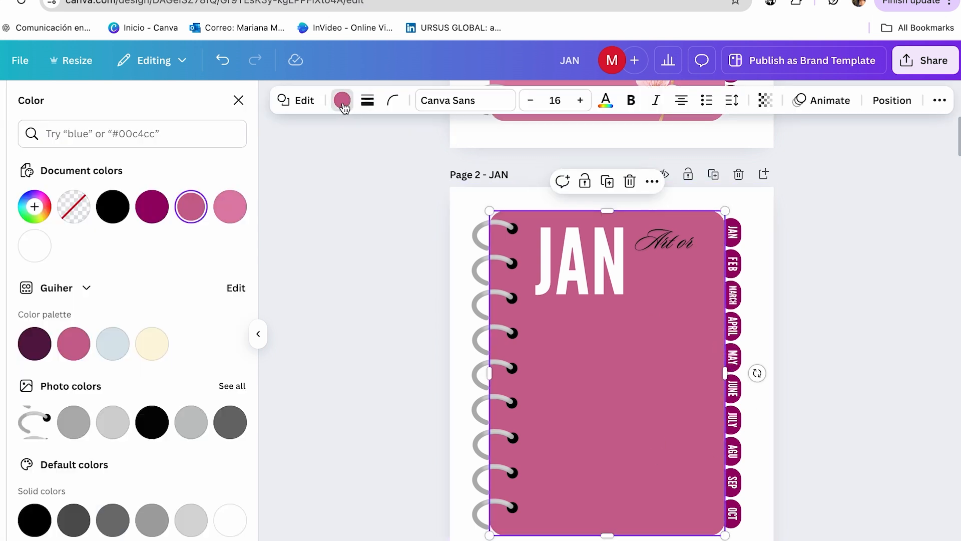
pyautogui.click(190, 207)
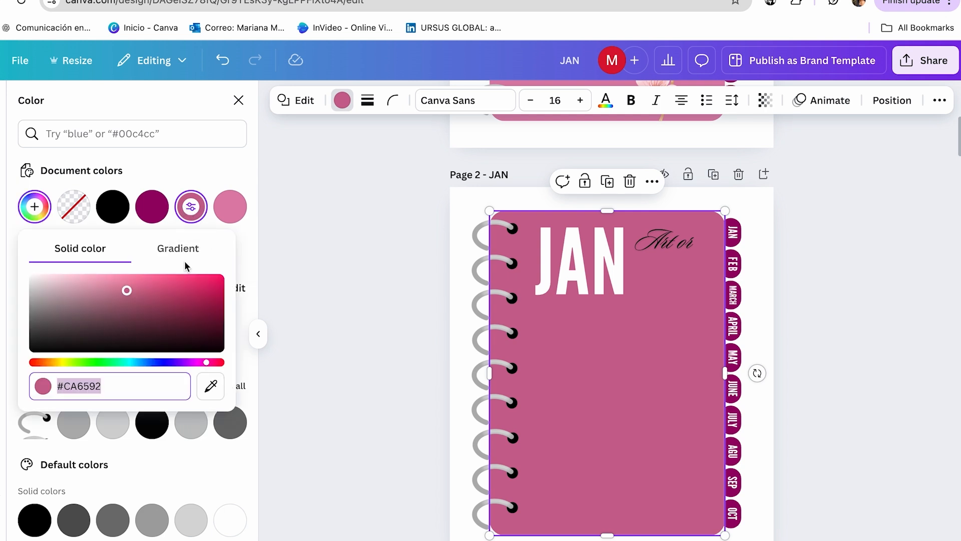
pyautogui.moveTo(128, 294); pyautogui.dragTo(47, 275)
# Step: Change the large JAN heading's text colour to the dark purple from the Guiher palette
pyautogui.click(538, 283)
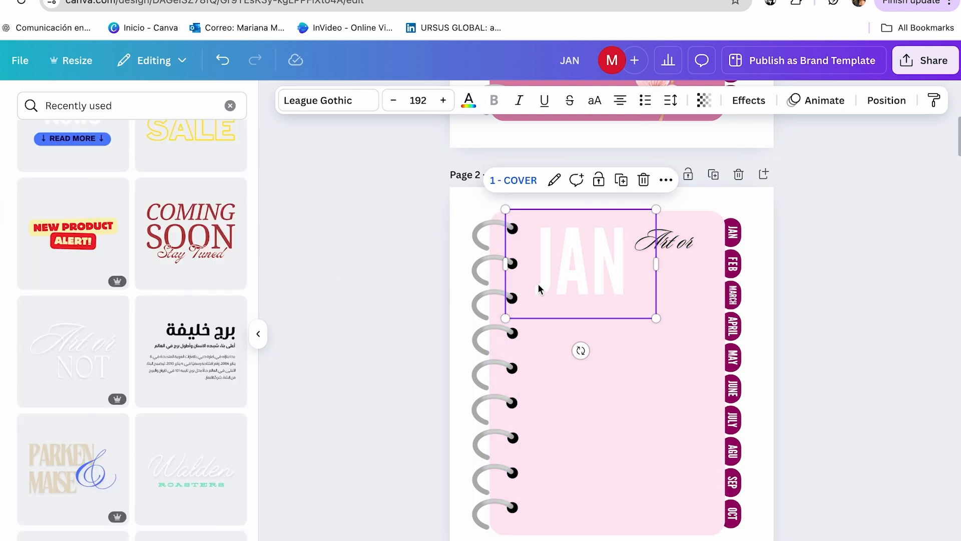
pyautogui.click(468, 100)
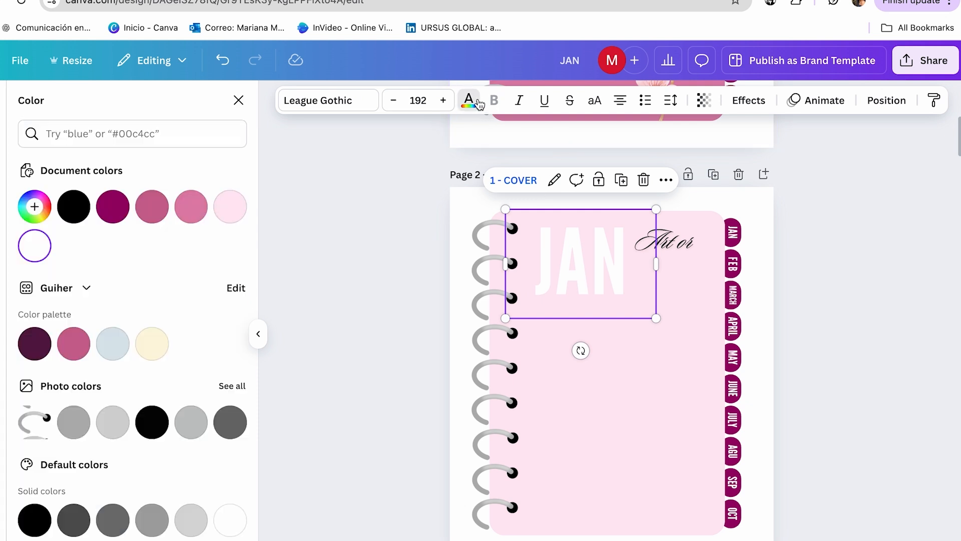
pyautogui.click(35, 344)
pyautogui.click(890, 283)
# Step: Remove the "Art or" script from the JAN page, then shrink the JAN heading and centre it near the top of the notebook
pyautogui.click(677, 241)
pyautogui.moveTo(677, 241); pyautogui.dragTo(677, 241)
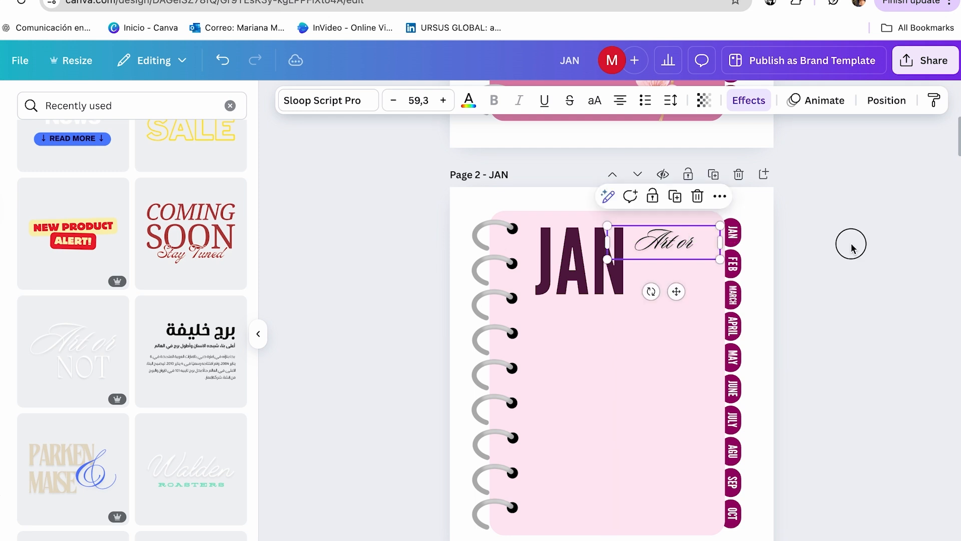
pyautogui.click(853, 250)
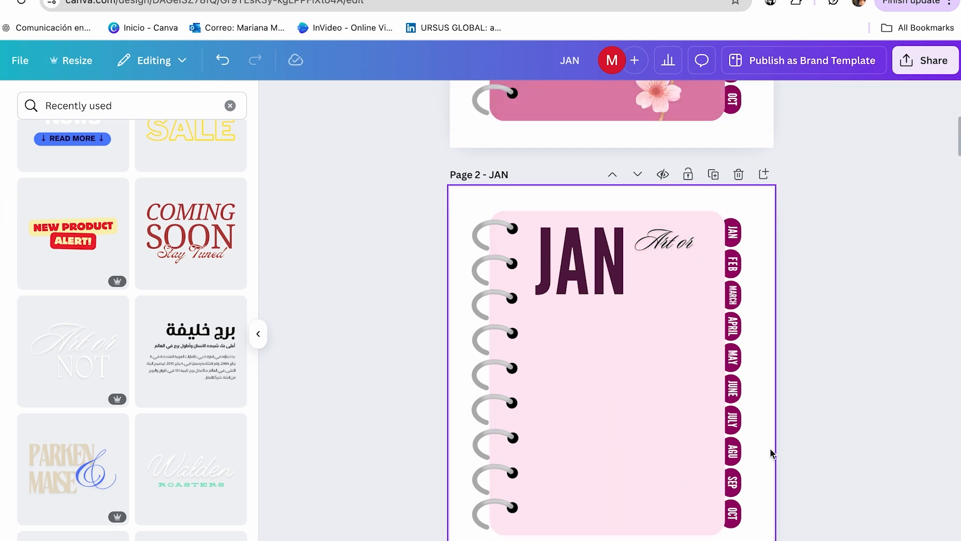
pyautogui.scroll(-2, 771, 453)
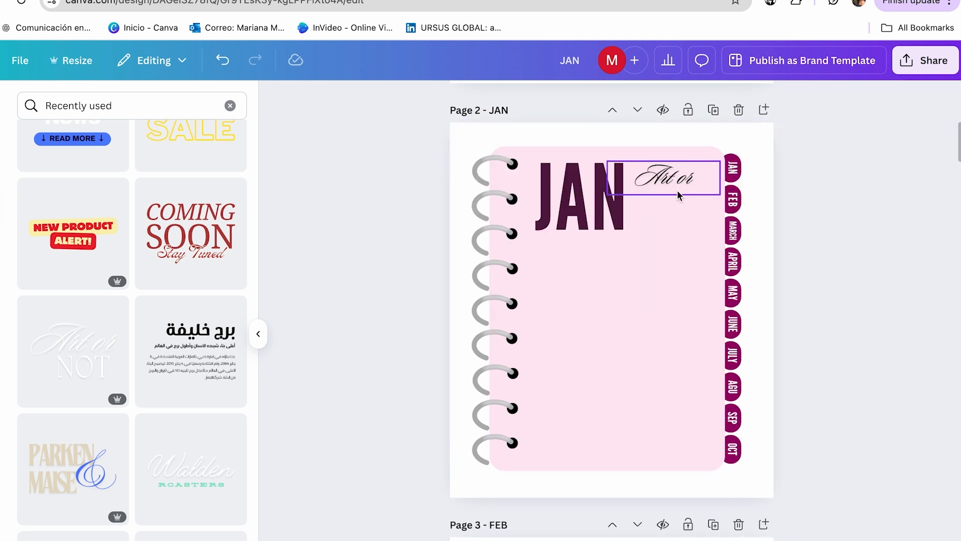
pyautogui.moveTo(666, 178); pyautogui.dragTo(638, 219)
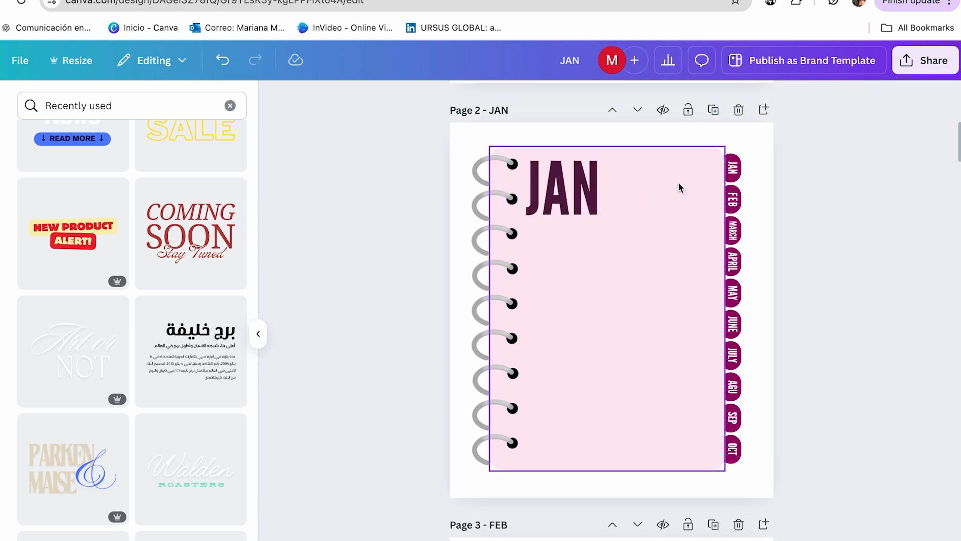
pyautogui.click(802, 215)
pyautogui.moveTo(579, 189); pyautogui.dragTo(619, 175)
pyautogui.click(871, 220)
pyautogui.click(760, 198)
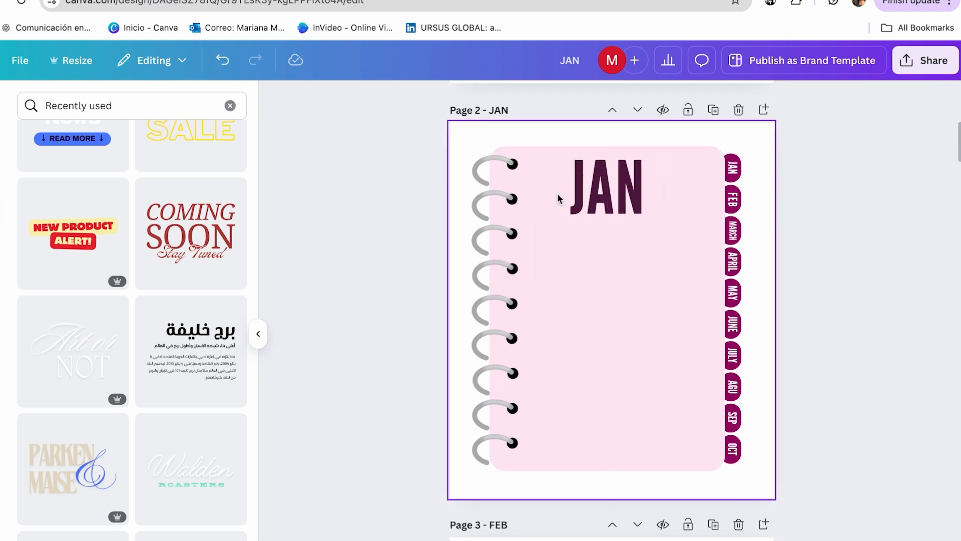
# Step: Search the elements for "calendar" and browse the matching graphics for one suited to the JAN page
pyautogui.click(4, 166)
pyautogui.click(24, 99)
pyautogui.click(102, 110)
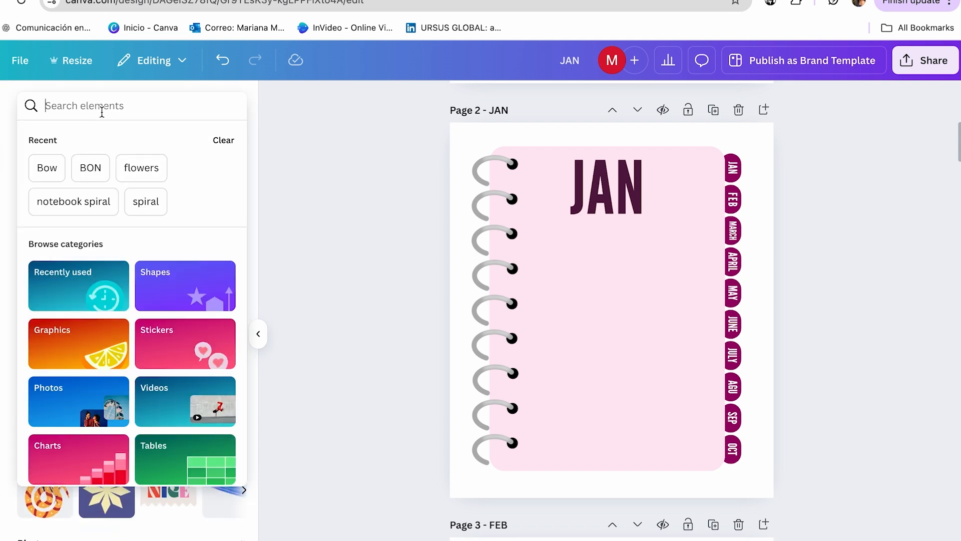
pyautogui.write('calendar')
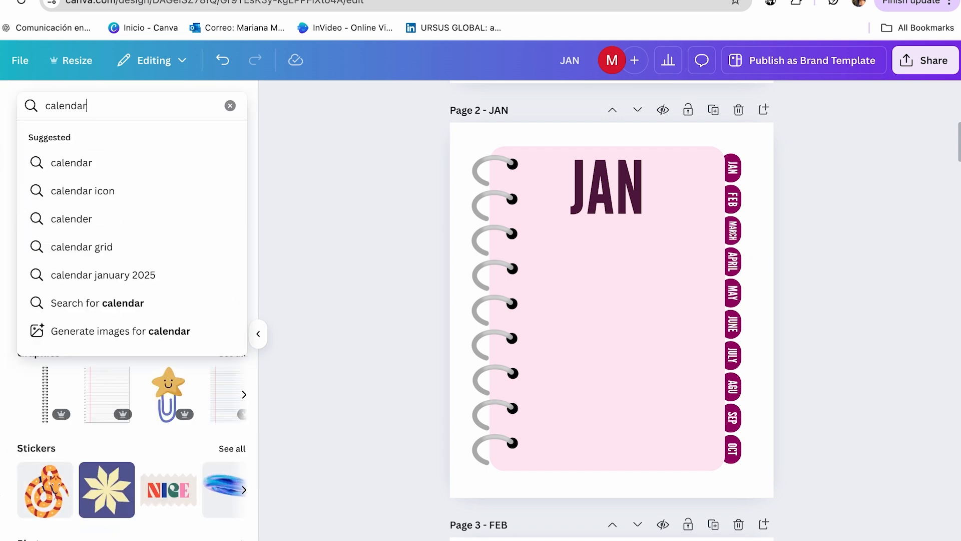
pyautogui.press('Return')
pyautogui.click(68, 139)
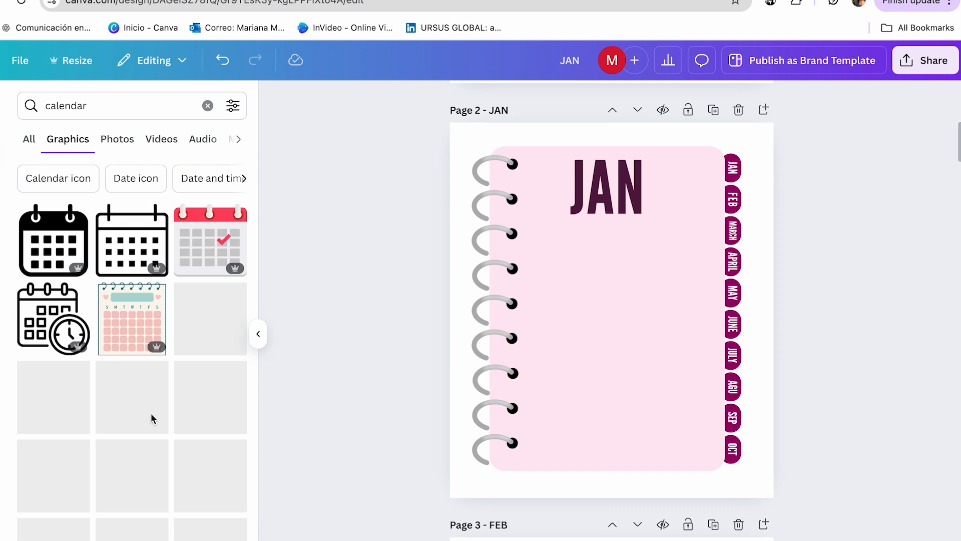
pyautogui.scroll(-4, 153, 419)
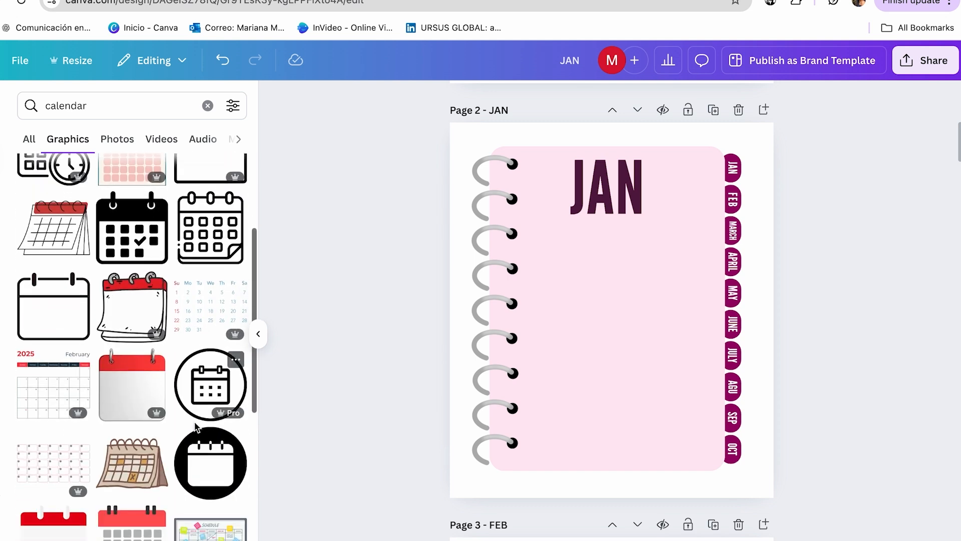
pyautogui.scroll(-2, 153, 416)
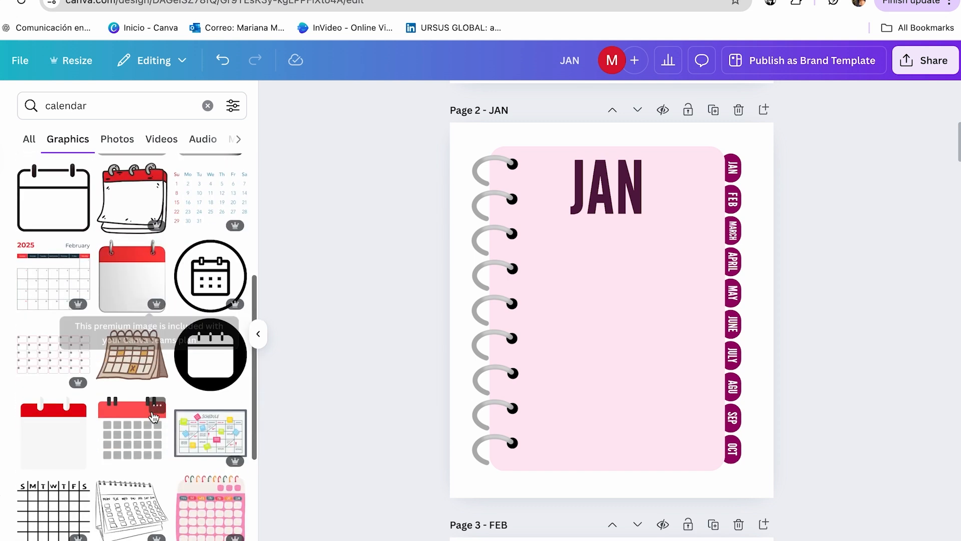
pyautogui.scroll(-3, 153, 415)
pyautogui.scroll(-7, 157, 511)
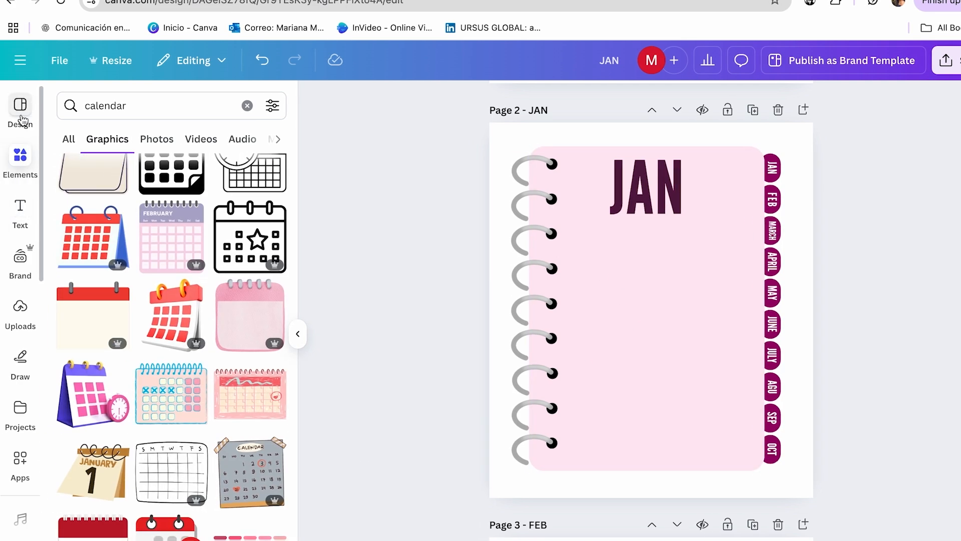
# Step: Search the design templates for "calendar" and browse the matching layouts
pyautogui.click(21, 116)
pyautogui.click(142, 107)
pyautogui.write('calendar')
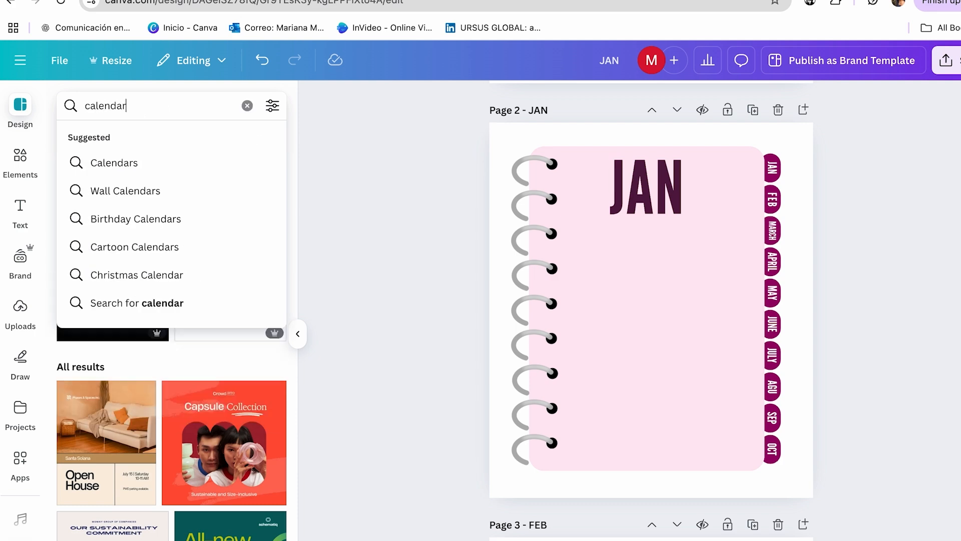
pyautogui.press('Return')
pyautogui.scroll(-3, 215, 386)
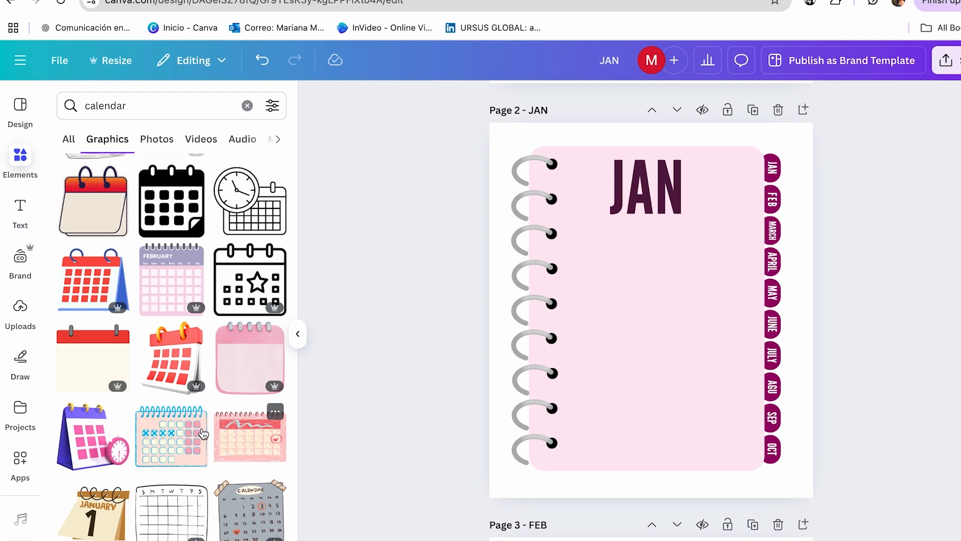
# Step: Check the licensing information of the free "Calendar Method Illustration" graphic and close it
pyautogui.click(198, 415)
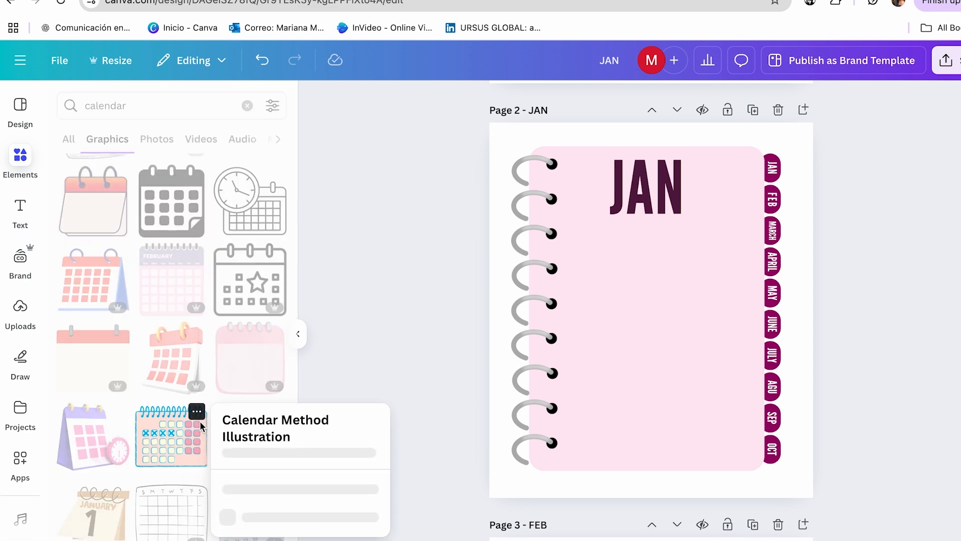
pyautogui.click(357, 373)
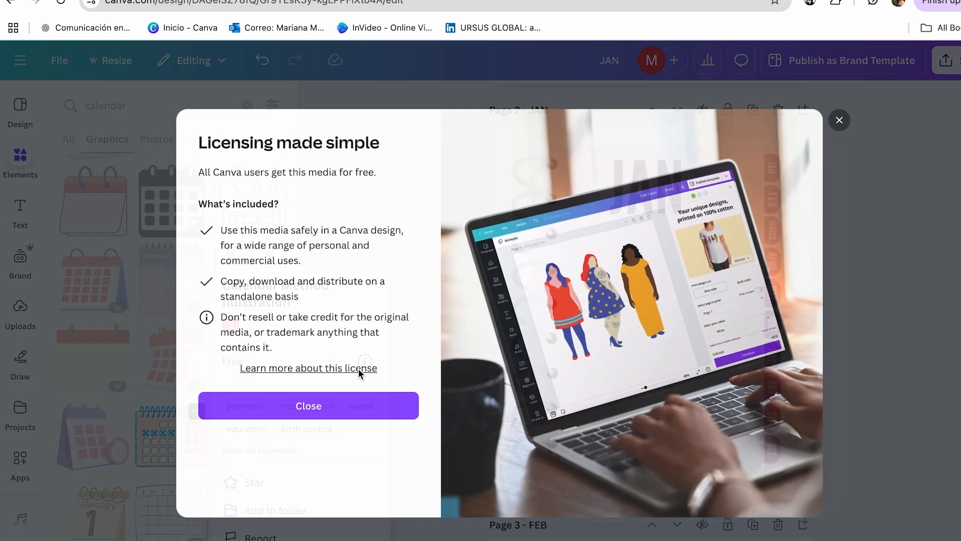
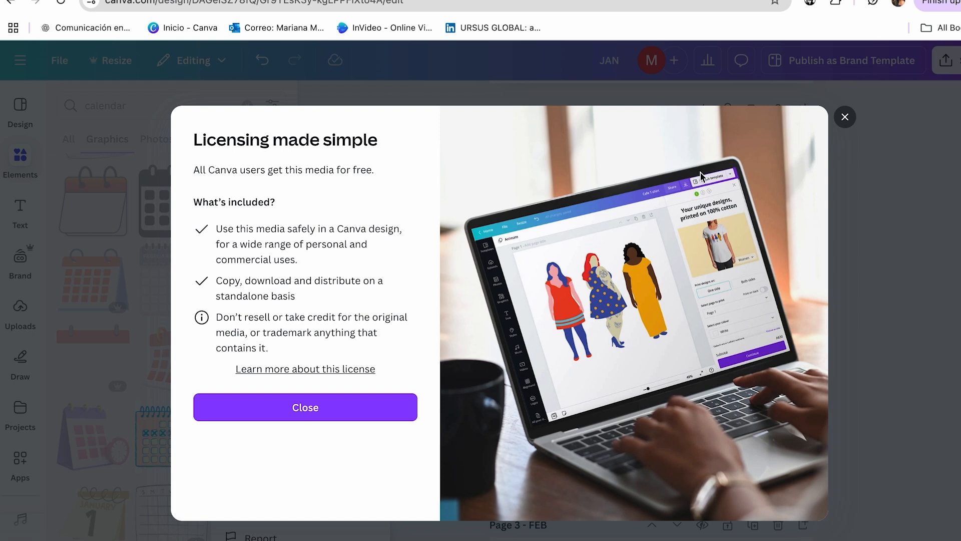
pyautogui.click(842, 119)
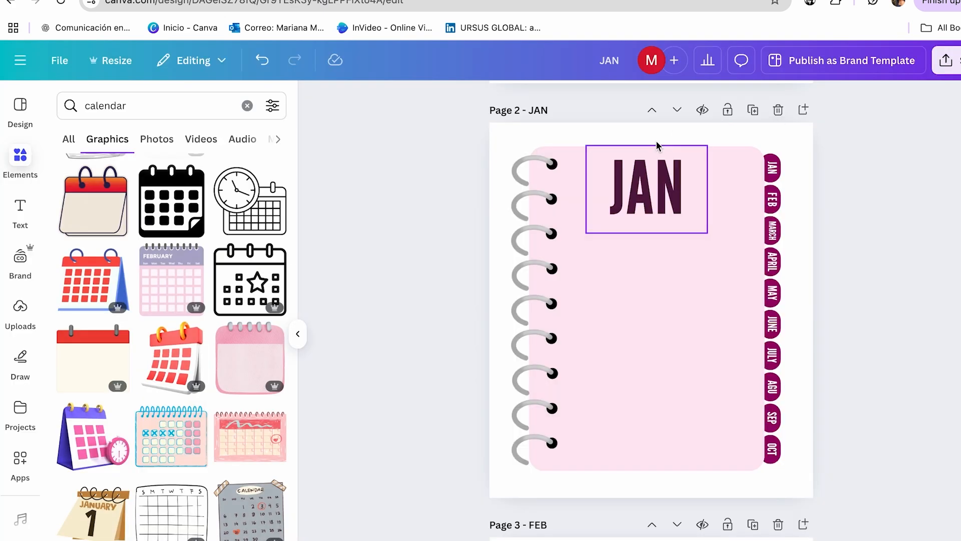
# Step: Add the teal-headed monthly table graphic to the JAN page, resize it, and place it below the JAN heading
pyautogui.scroll(-2, 185, 450)
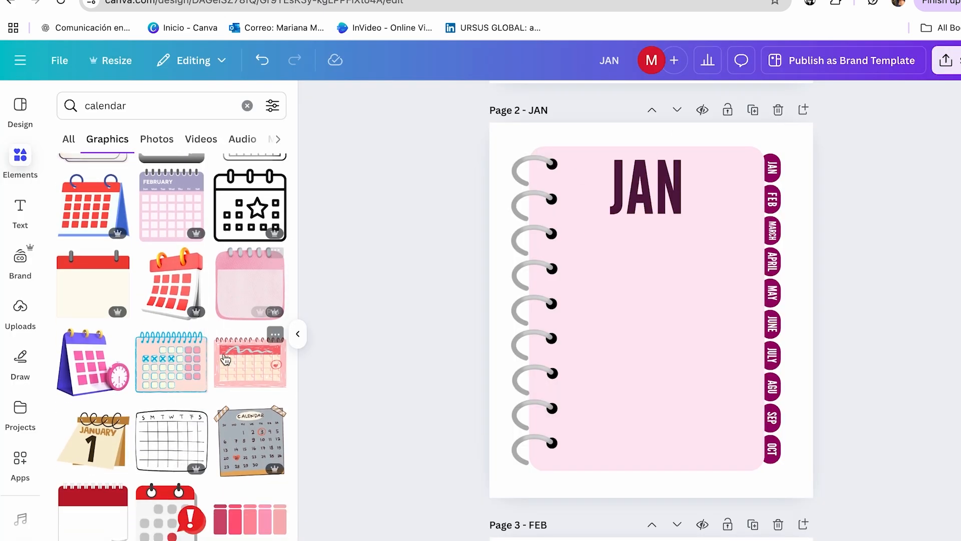
pyautogui.scroll(-5, 216, 390)
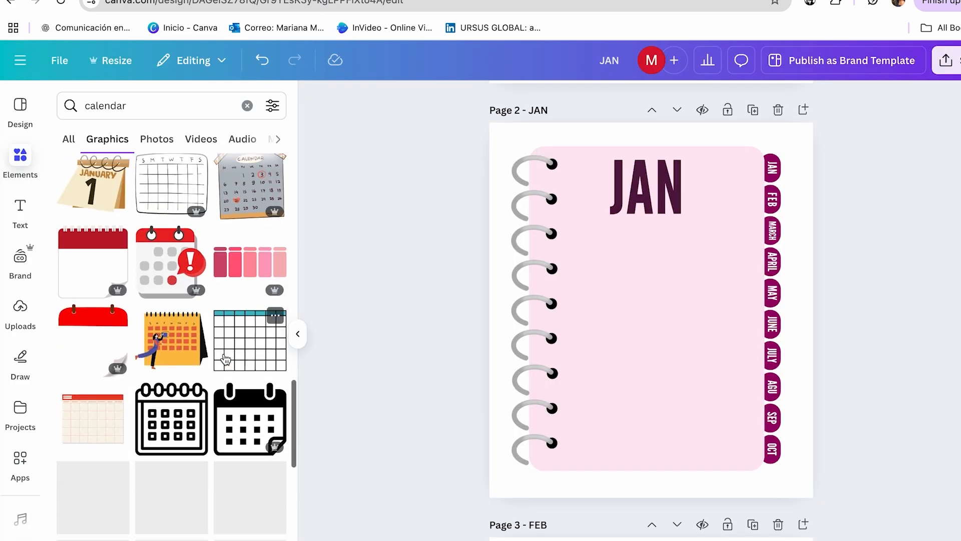
pyautogui.click(247, 343)
pyautogui.moveTo(716, 364); pyautogui.dragTo(755, 397)
pyautogui.moveTo(689, 337); pyautogui.dragTo(669, 329)
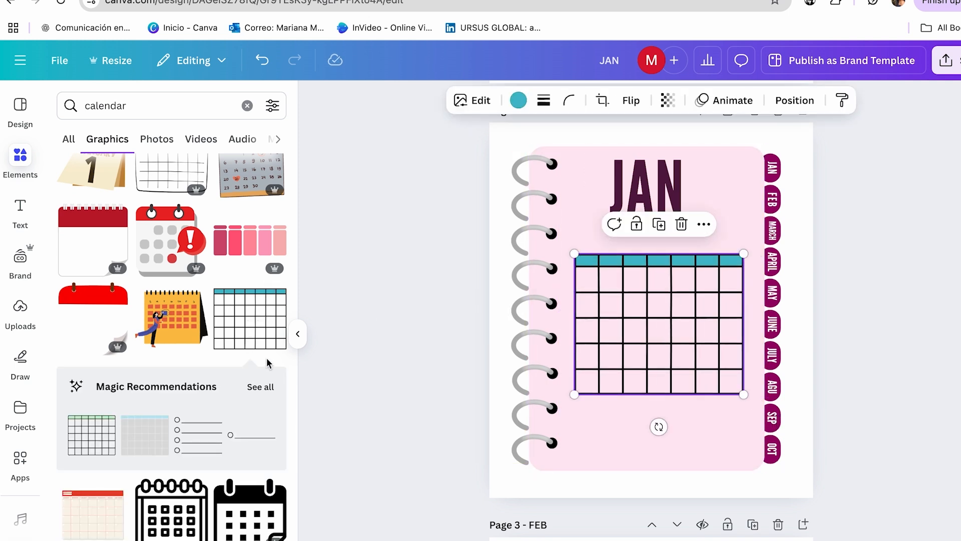
# Step: Replace the teal-headed table on the JAN page with the dotted calendar grid with a note box, found among similar graphics
pyautogui.click(276, 294)
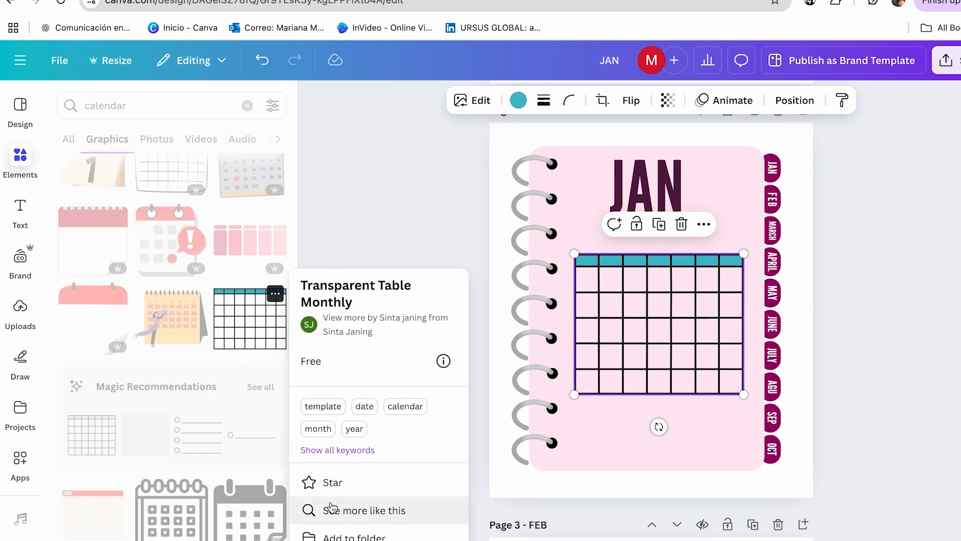
pyautogui.click(345, 510)
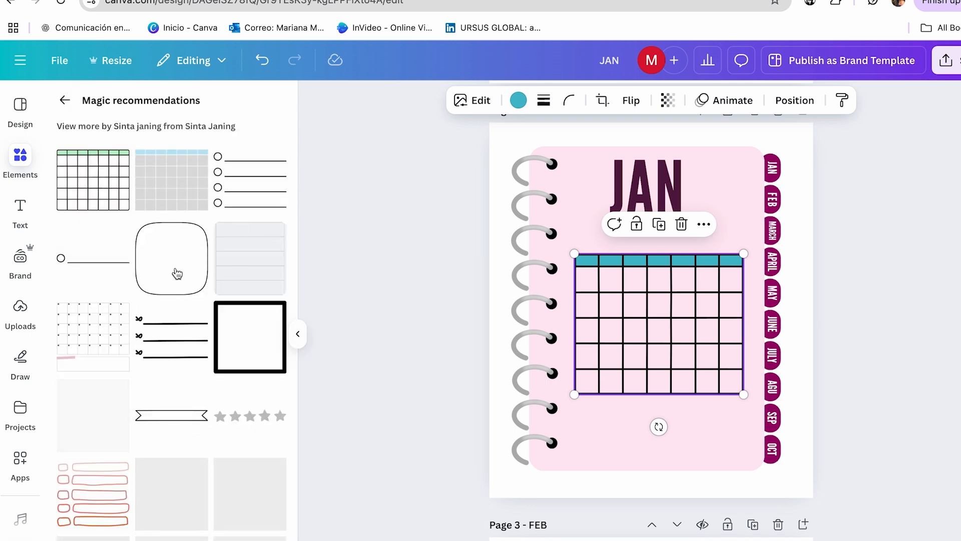
pyautogui.scroll(-2, 124, 359)
pyautogui.scroll(-1, 124, 358)
pyautogui.click(107, 275)
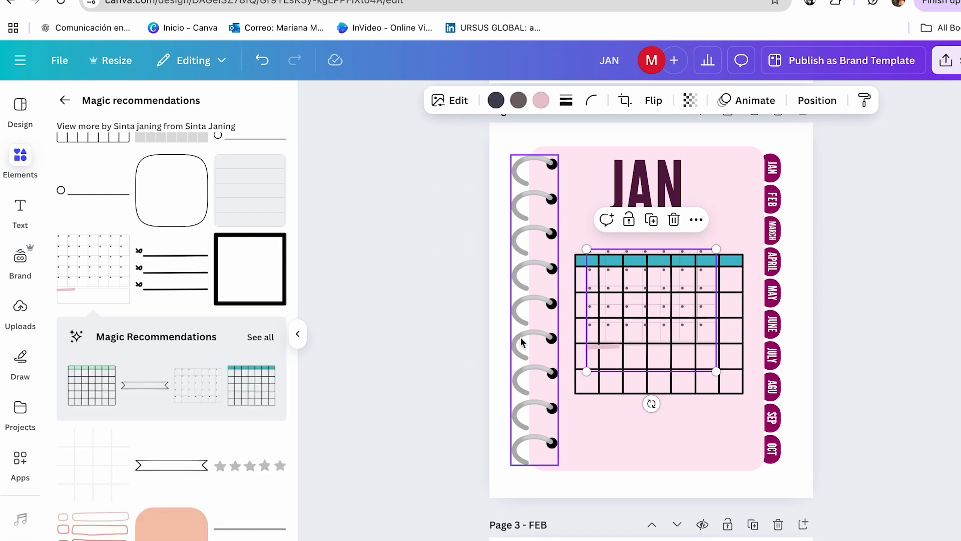
pyautogui.click(643, 383)
pyautogui.press('Delete')
pyautogui.click(643, 349)
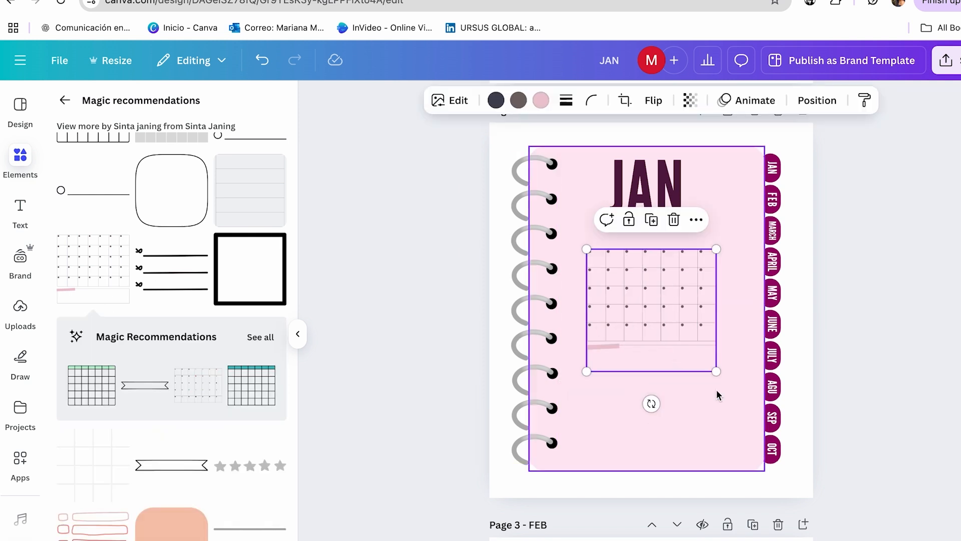
# Step: Enlarge the dotted calendar and position it directly below the JAN heading, keeping the heading centred above it
pyautogui.moveTo(715, 368); pyautogui.dragTo(758, 424)
pyautogui.moveTo(664, 352); pyautogui.dragTo(660, 342)
pyautogui.moveTo(564, 231); pyautogui.dragTo(585, 241)
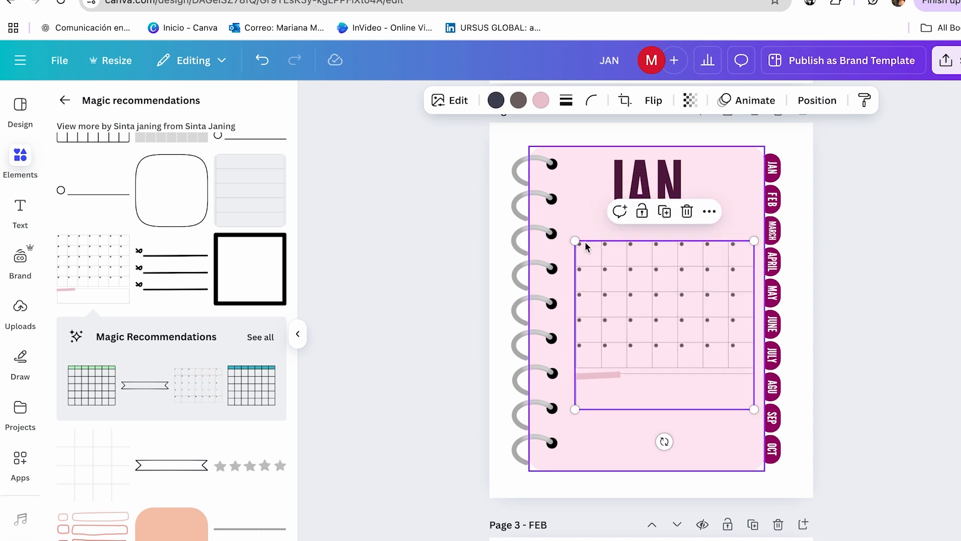
pyautogui.click(653, 190)
pyautogui.click(839, 271)
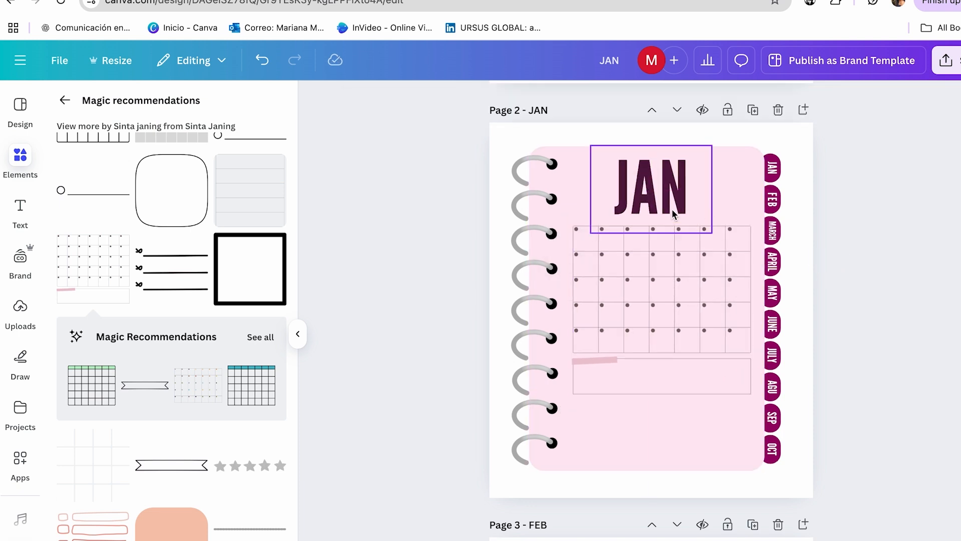
pyautogui.click(653, 339)
pyautogui.click(500, 381)
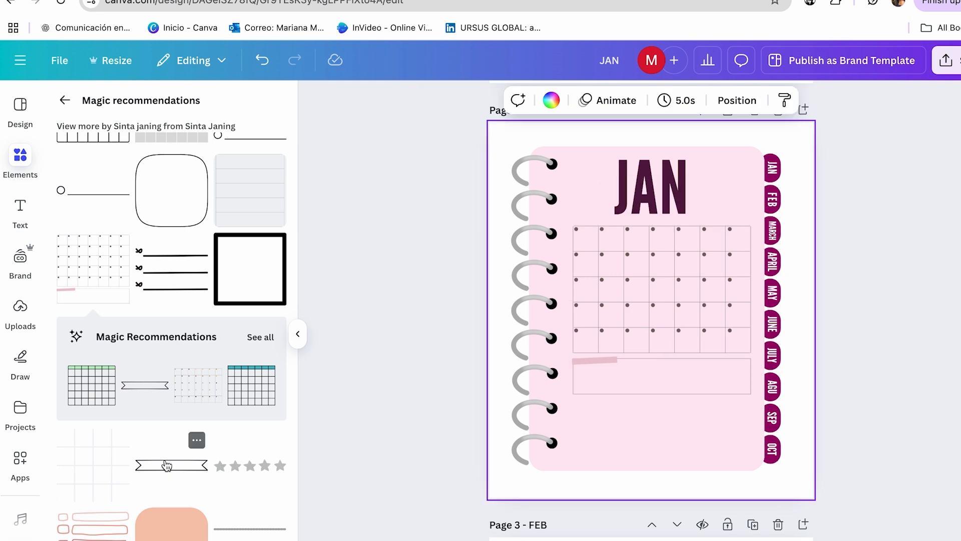
# Step: Add the outlined ribbon banner graphic, shrink it, and place it below the calendar's note box near the rings
pyautogui.click(170, 475)
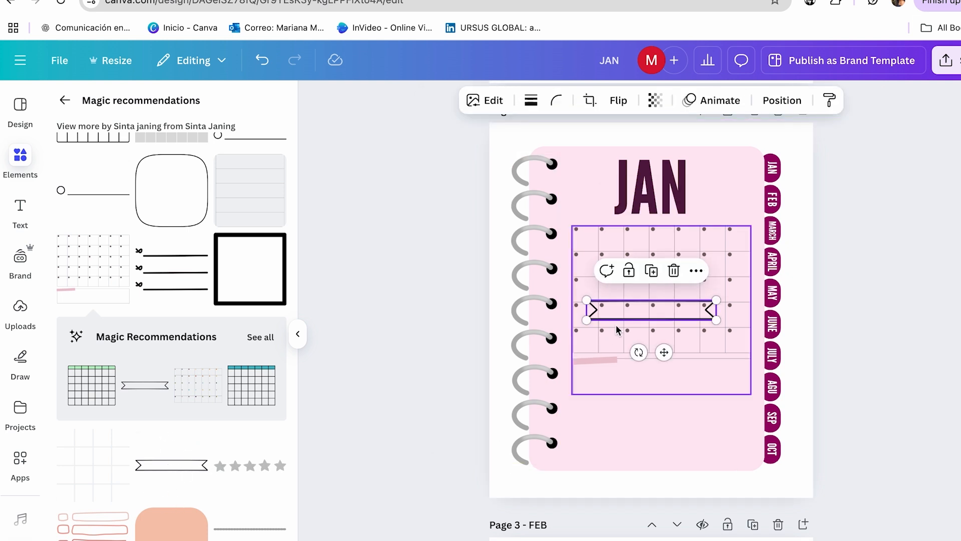
pyautogui.moveTo(622, 307); pyautogui.dragTo(602, 408)
pyautogui.click(877, 335)
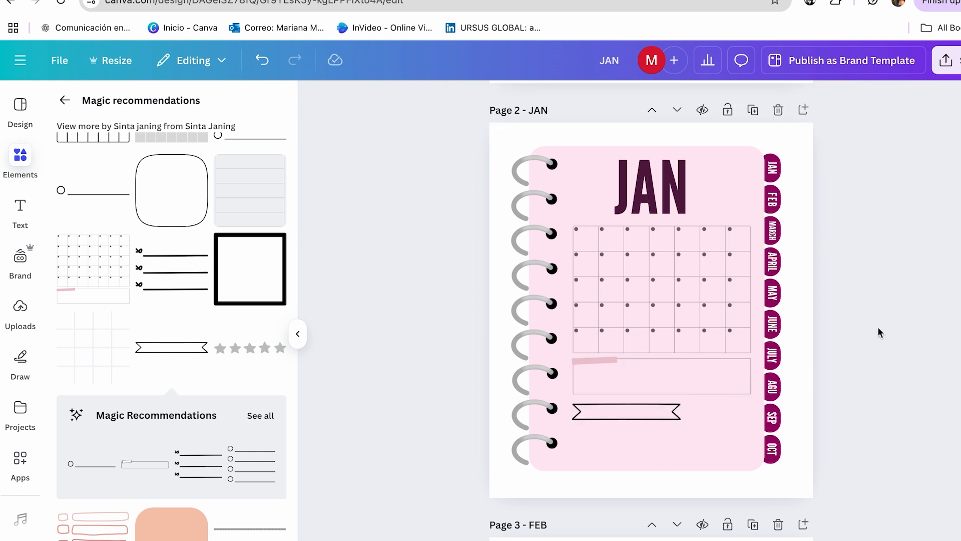
pyautogui.click(633, 423)
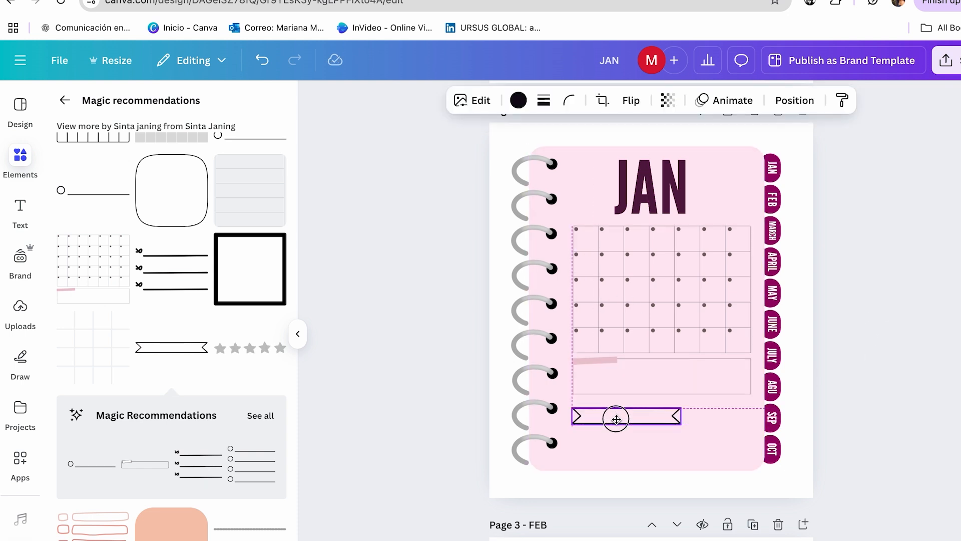
pyautogui.moveTo(572, 403)
pyautogui.mouseDown()
pyautogui.moveTo(604, 413)
pyautogui.moveTo(574, 407)
pyautogui.mouseUp()
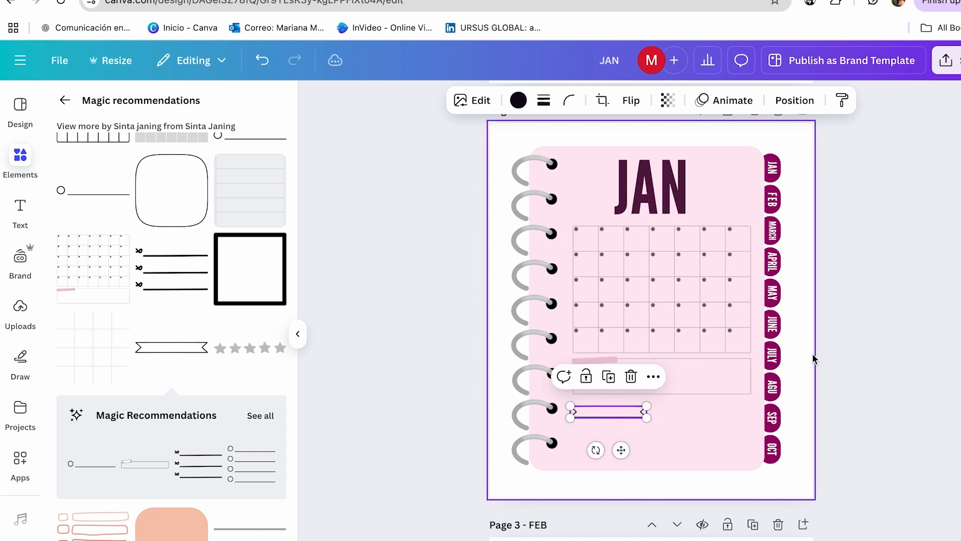
# Step: Duplicate the ribbon banner and place the copy beside the original at the same height
pyautogui.click(614, 377)
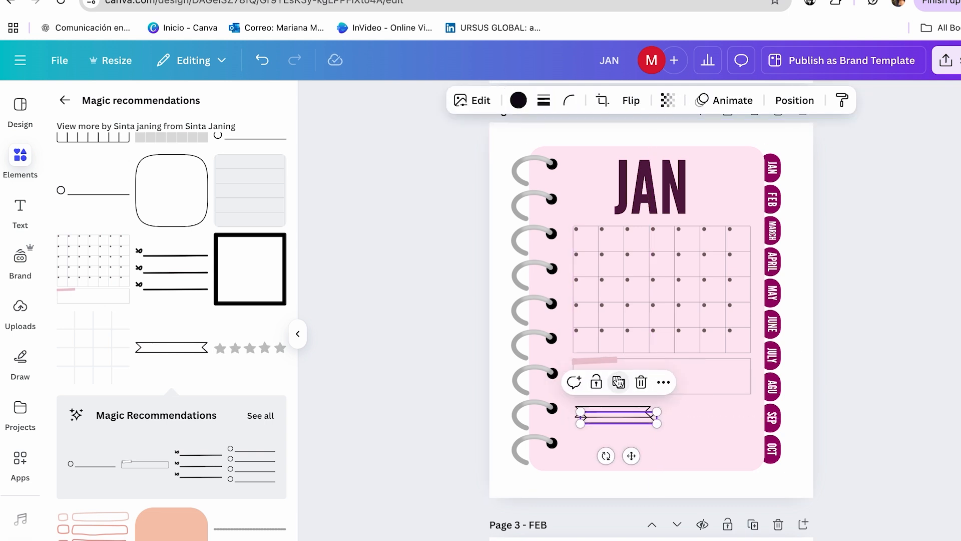
pyautogui.moveTo(629, 416); pyautogui.dragTo(710, 406)
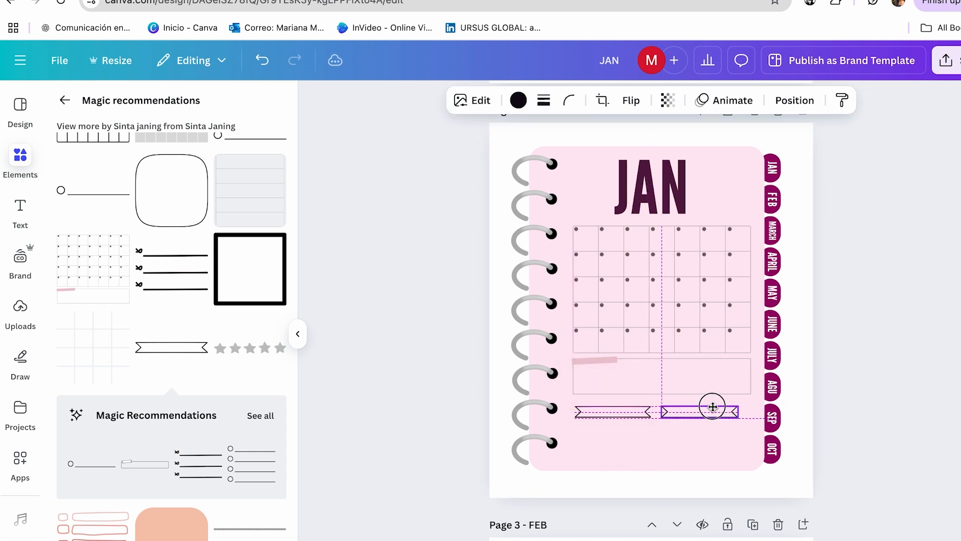
pyautogui.click(837, 380)
# Step: Add the four-line checklist with circles, shrink it, and place it under the ribbon banner on the JAN page
pyautogui.click(260, 468)
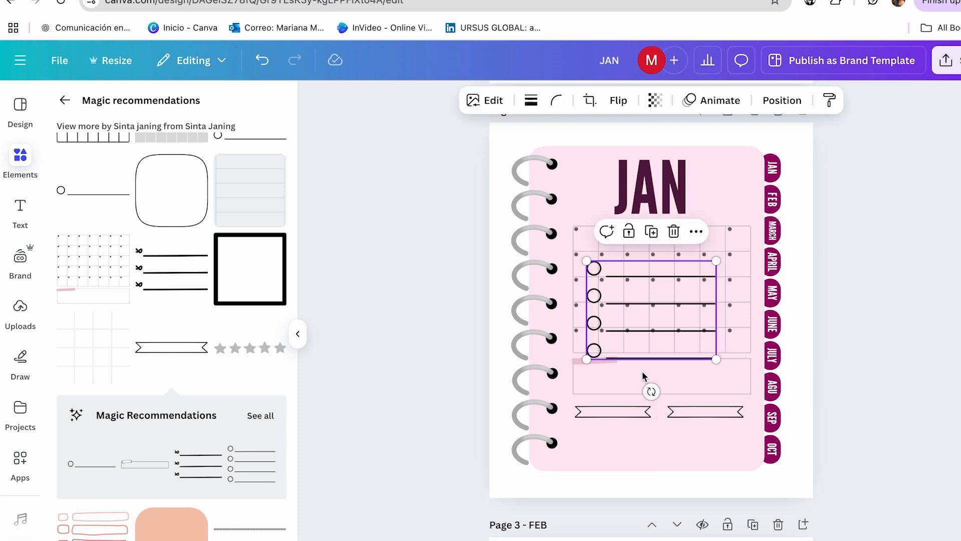
pyautogui.moveTo(586, 261); pyautogui.dragTo(642, 302)
pyautogui.moveTo(672, 328); pyautogui.dragTo(585, 425)
pyautogui.moveTo(613, 447); pyautogui.dragTo(603, 443)
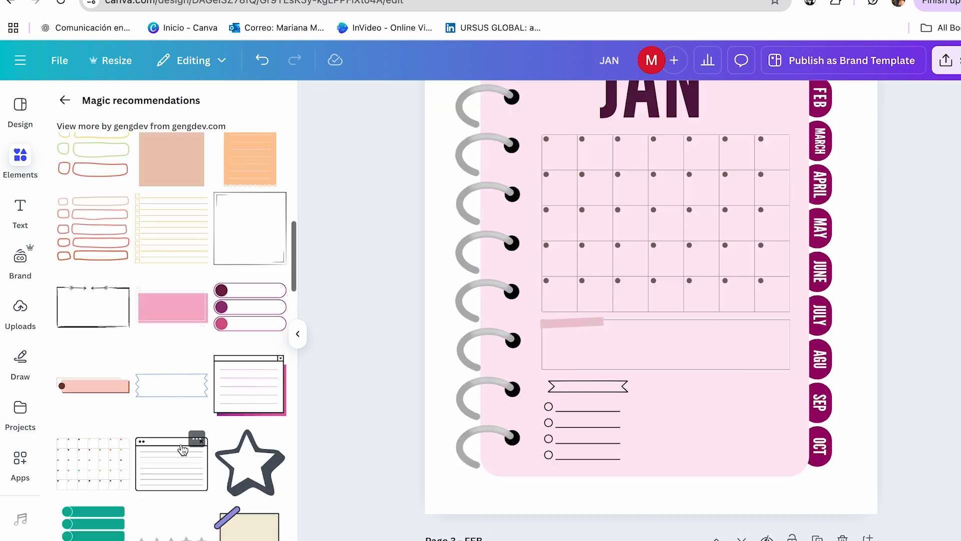
# Step: Add the hand-drawn taped paper frame from the recommended graphics and place it beside the checklist
pyautogui.scroll(-6, 182, 449)
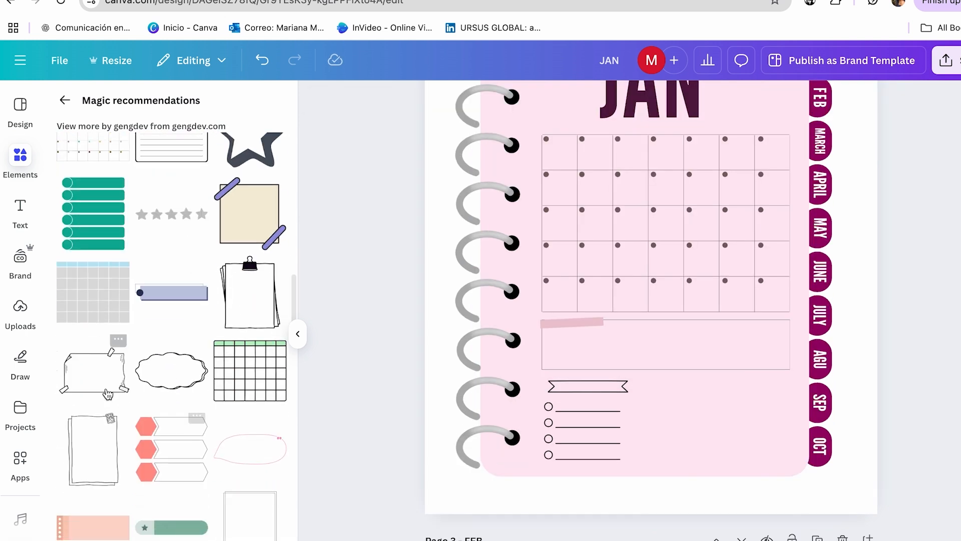
pyautogui.moveTo(95, 402); pyautogui.dragTo(701, 415)
pyautogui.click(935, 317)
pyautogui.scroll(-3, 937, 318)
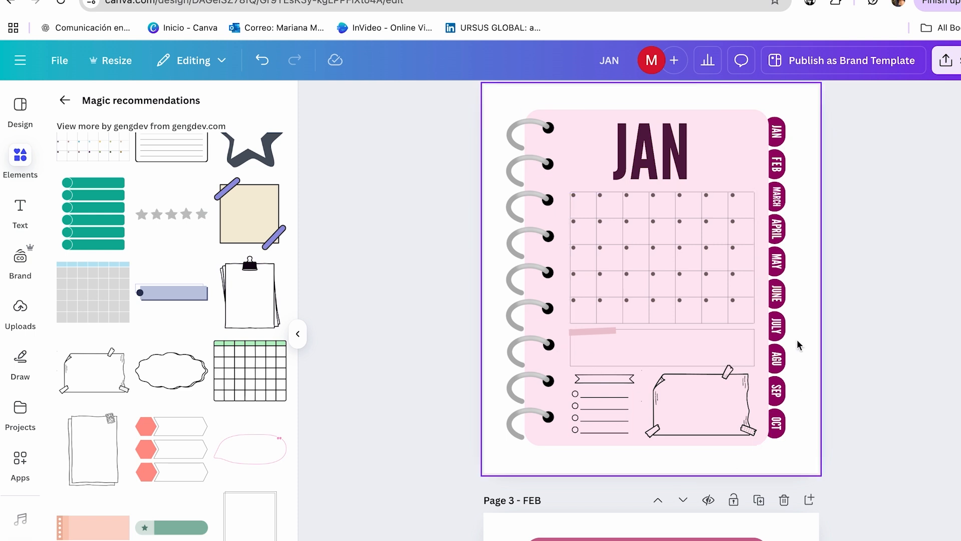
# Step: Recolor the JAN calendar graphic's dots black and its tape strip dark purple
pyautogui.click(660, 351)
pyautogui.click(541, 100)
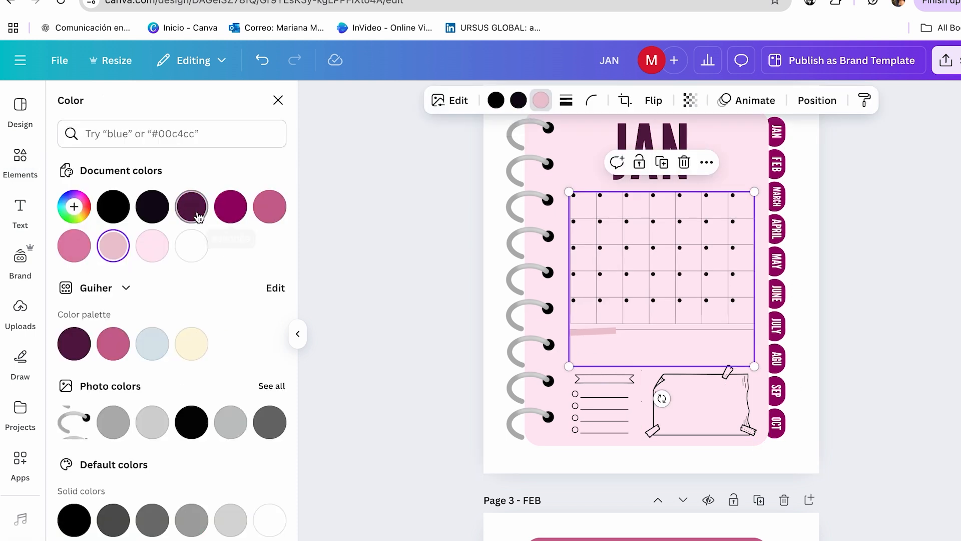
pyautogui.click(191, 206)
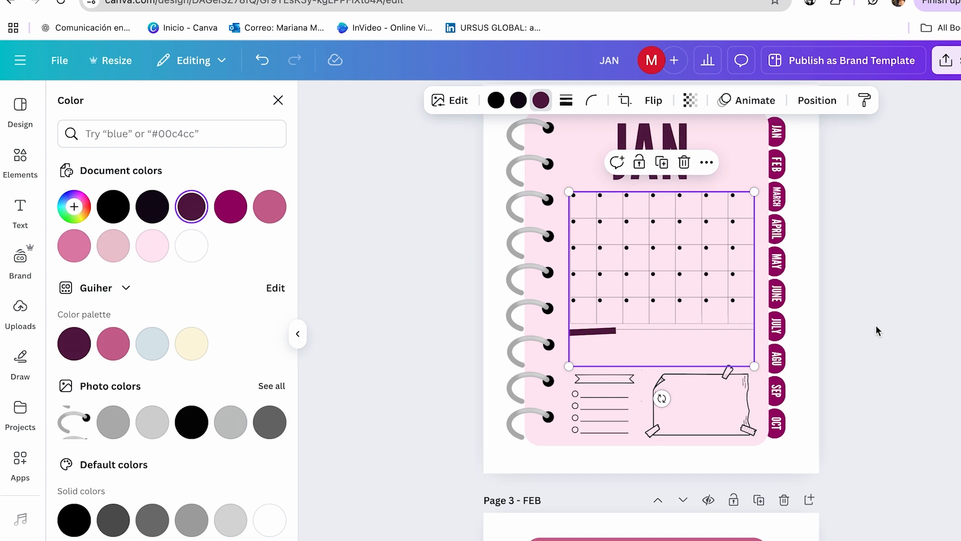
pyautogui.click(890, 326)
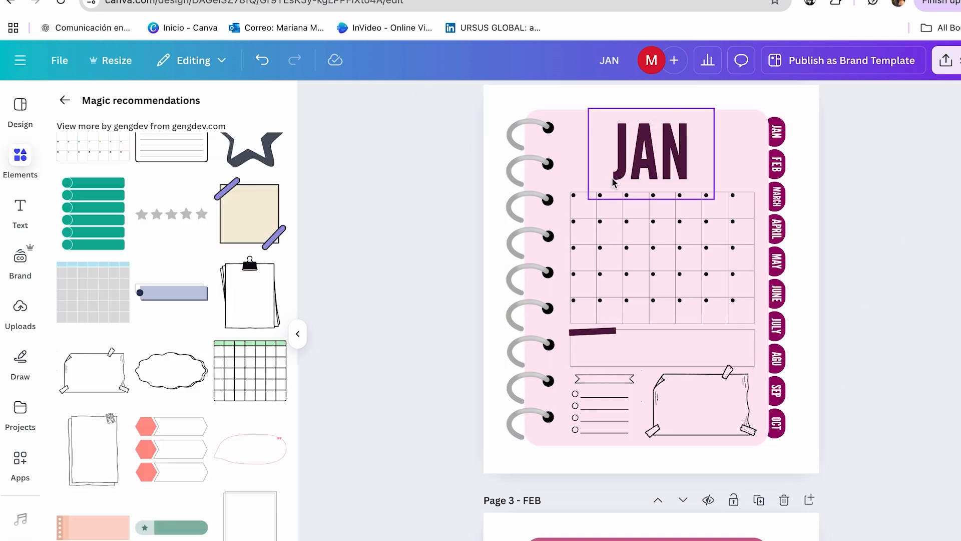
# Step: Lock the light pink background shape of the JAN page
pyautogui.scroll(2, 826, 359)
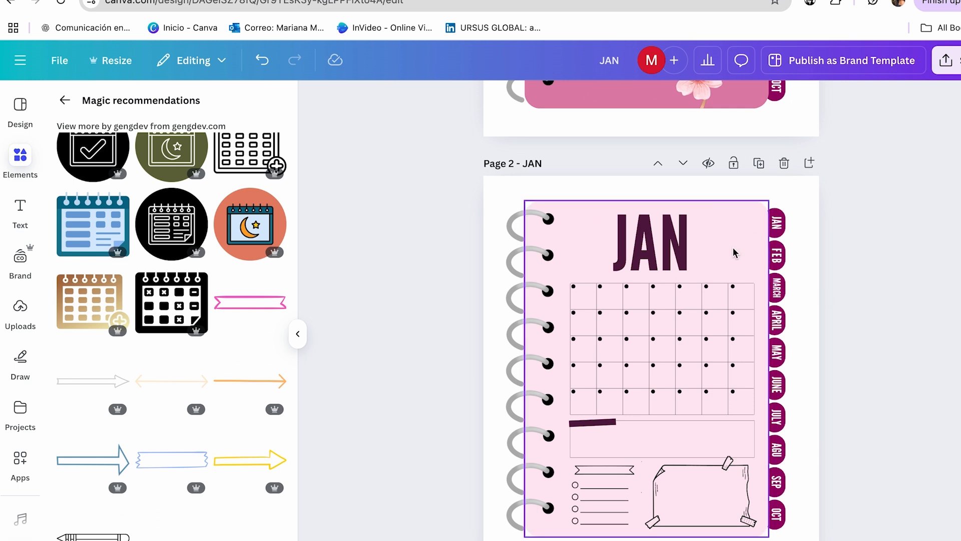
pyautogui.click(582, 242)
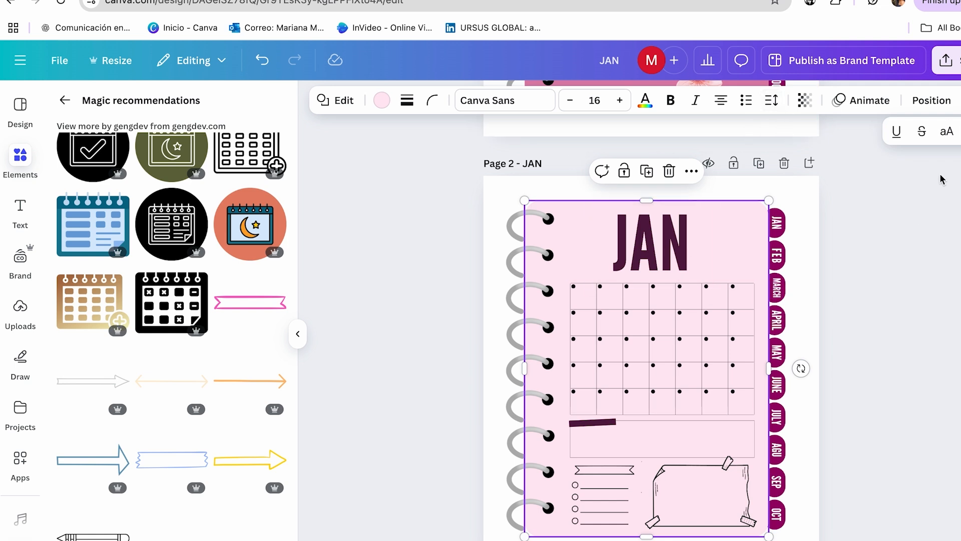
pyautogui.click(928, 104)
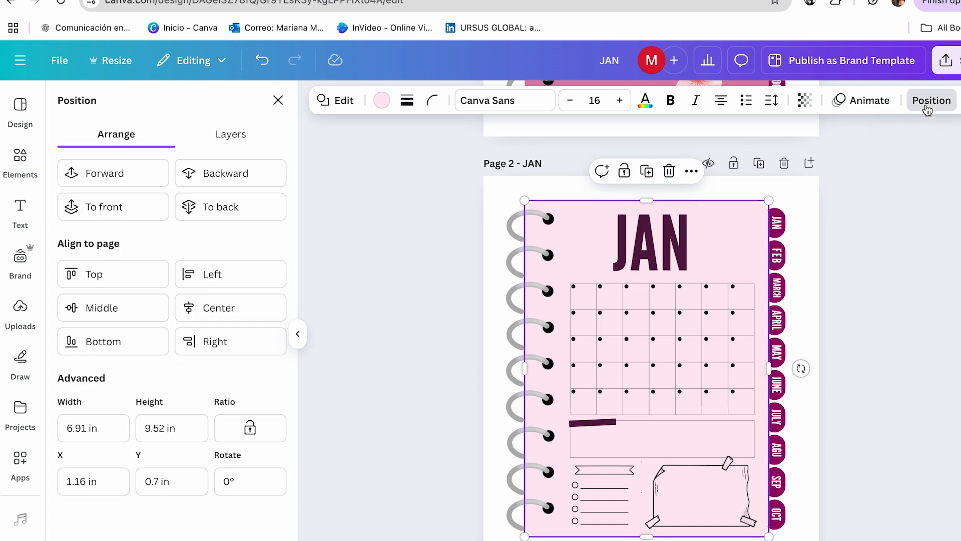
pyautogui.click(623, 171)
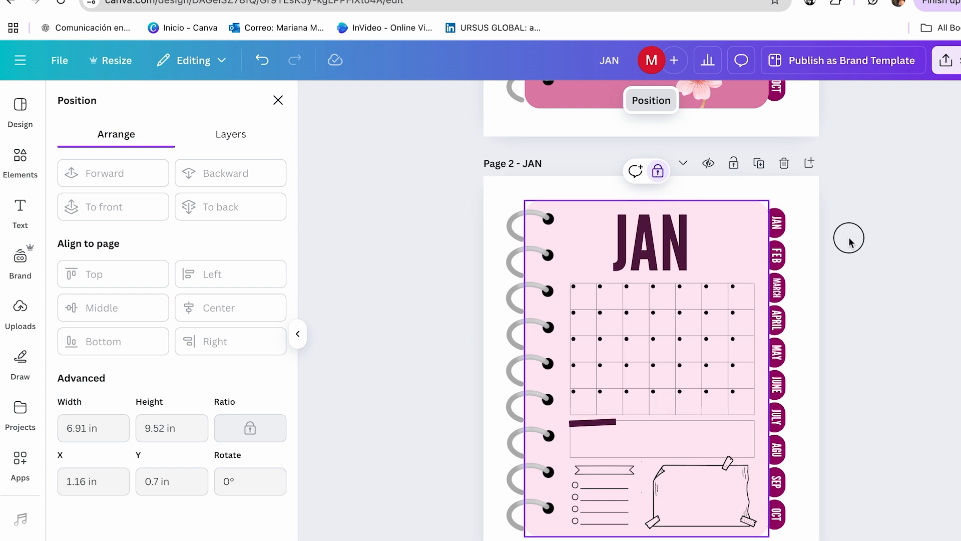
pyautogui.click(847, 243)
# Step: Copy the JAN heading, calendar, banner, checklist and taped frame onto the FEB page and position them on its background
pyautogui.moveTo(570, 245); pyautogui.dragTo(743, 511)
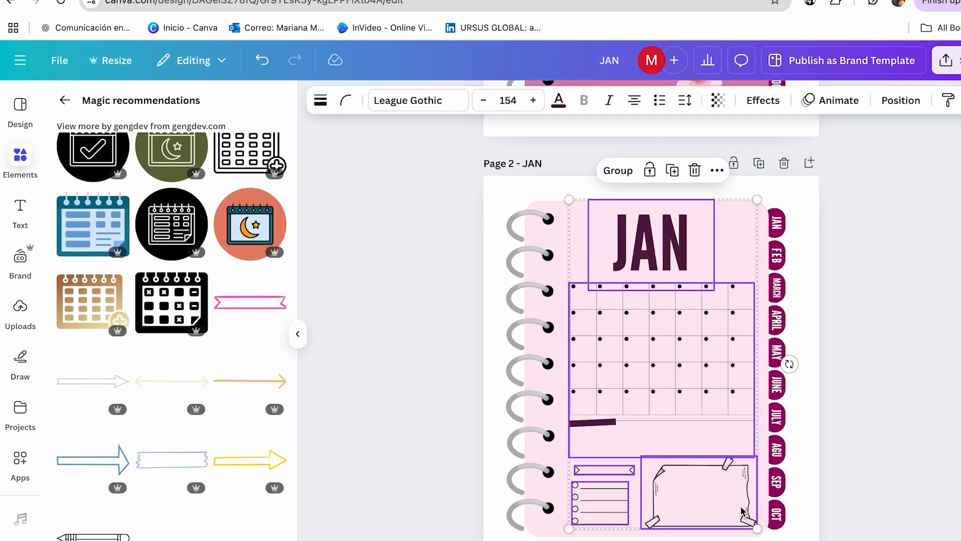
pyautogui.scroll(-6, 743, 510)
pyautogui.press('super+v')
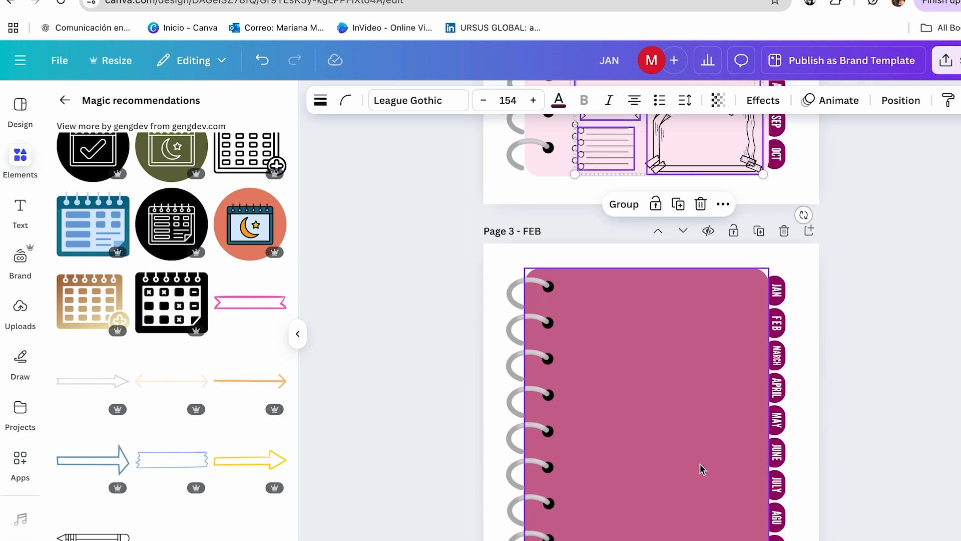
pyautogui.moveTo(667, 141); pyautogui.dragTo(694, 410)
# Step: Recolor the FEB page's background shape to light pink #FFE7F1, sampled from the JAN page
pyautogui.click(575, 140)
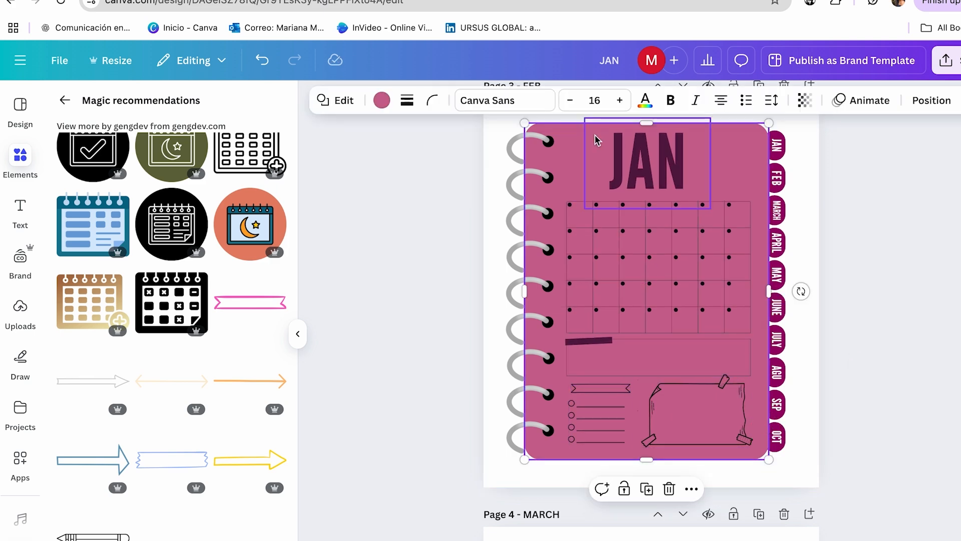
pyautogui.click(381, 100)
pyautogui.click(114, 246)
pyautogui.click(74, 206)
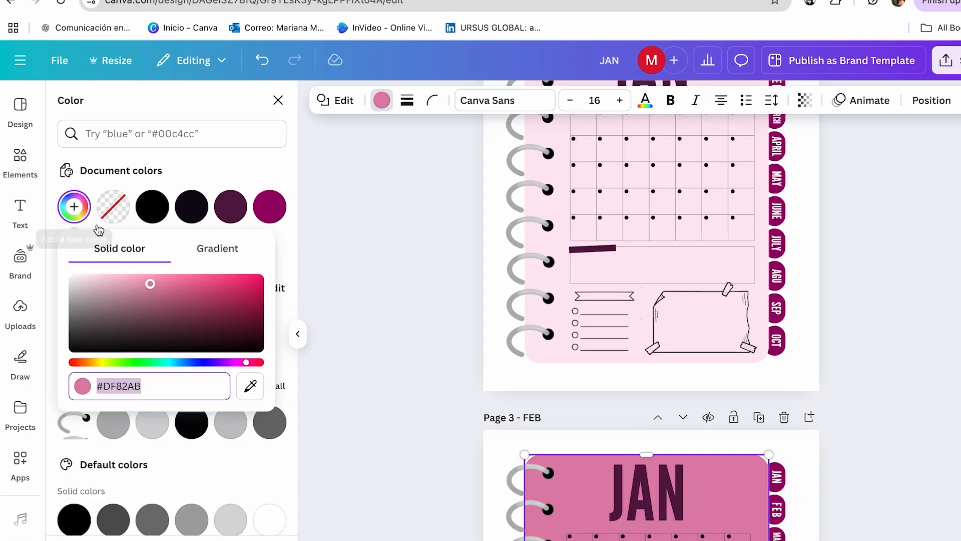
pyautogui.click(252, 386)
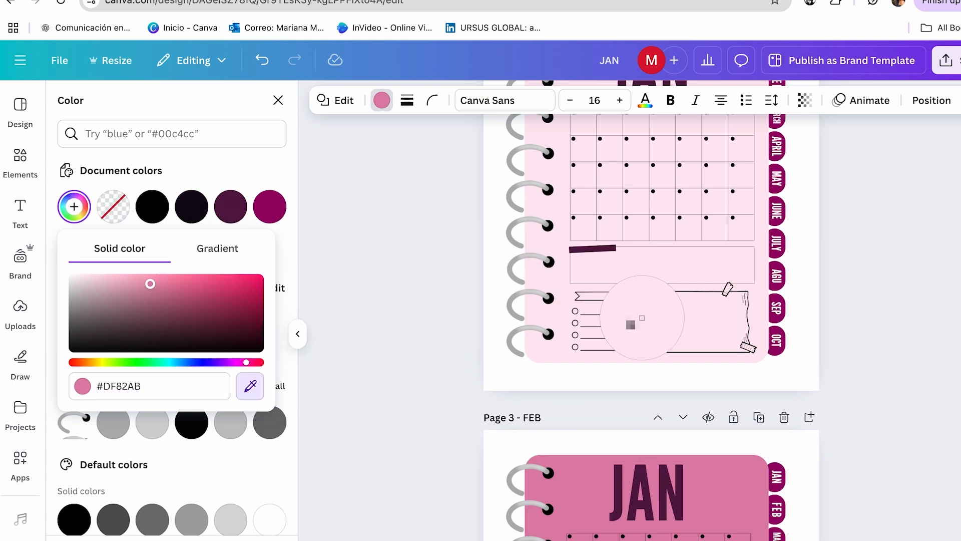
pyautogui.click(643, 324)
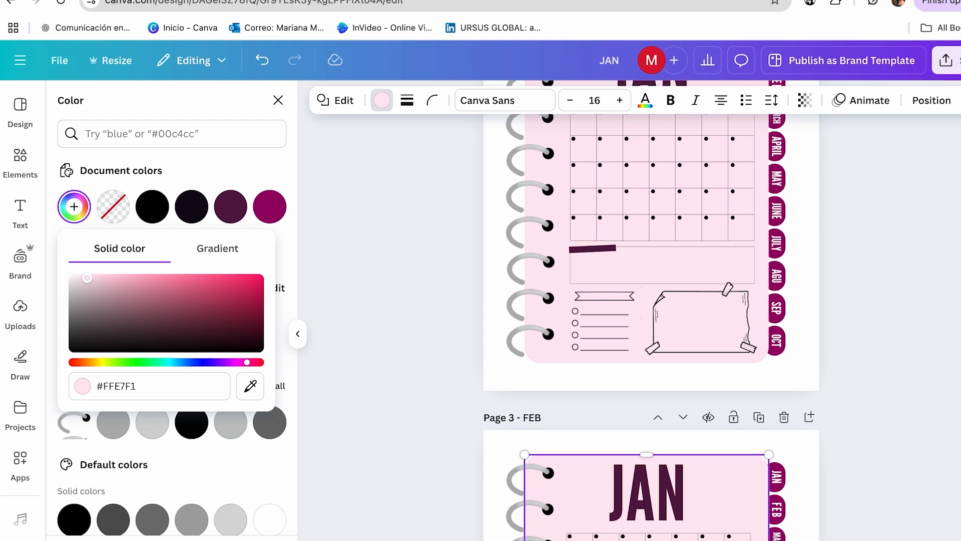
# Step: Apply the light pink background color across all pages and check the remaining month pages
pyautogui.click(151, 523)
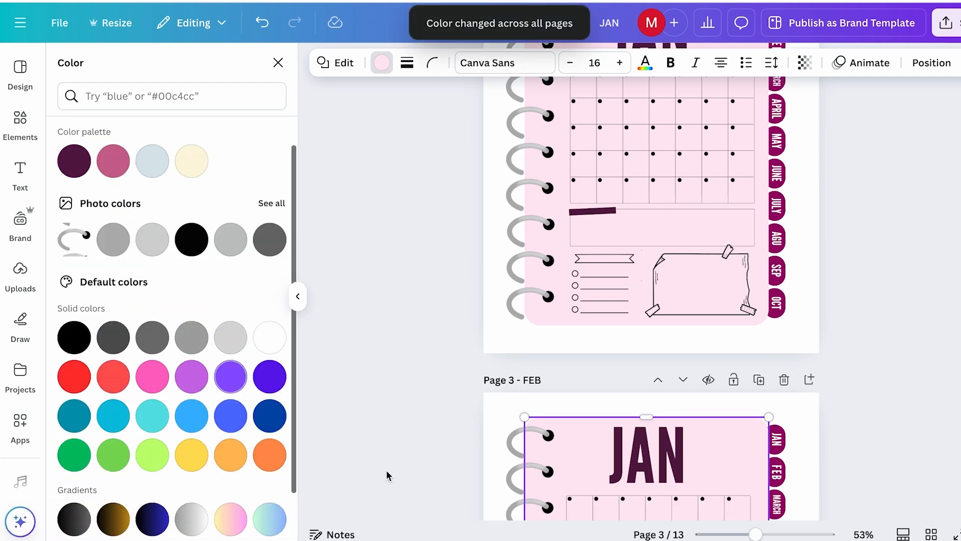
pyautogui.scroll(-20, 540, 440)
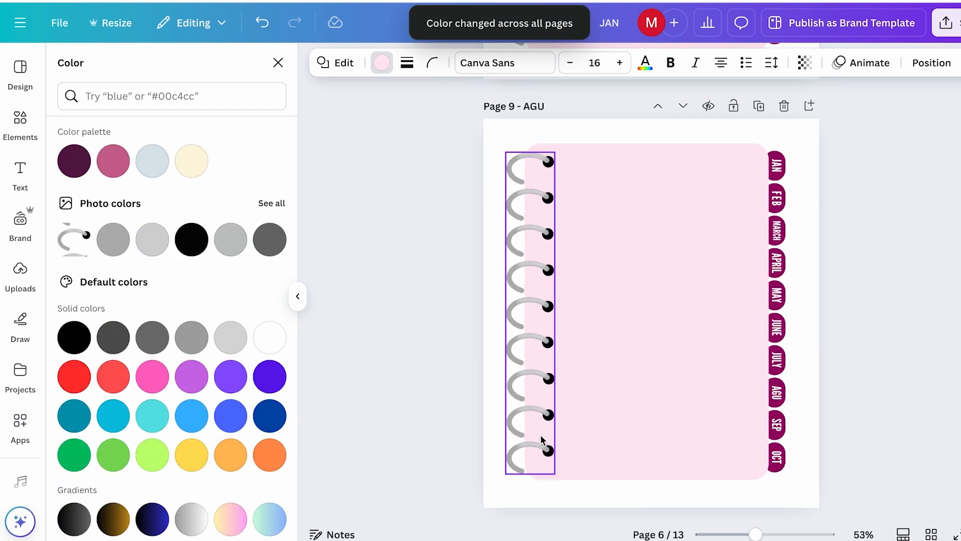
pyautogui.scroll(-3, 565, 406)
pyautogui.scroll(20, 543, 501)
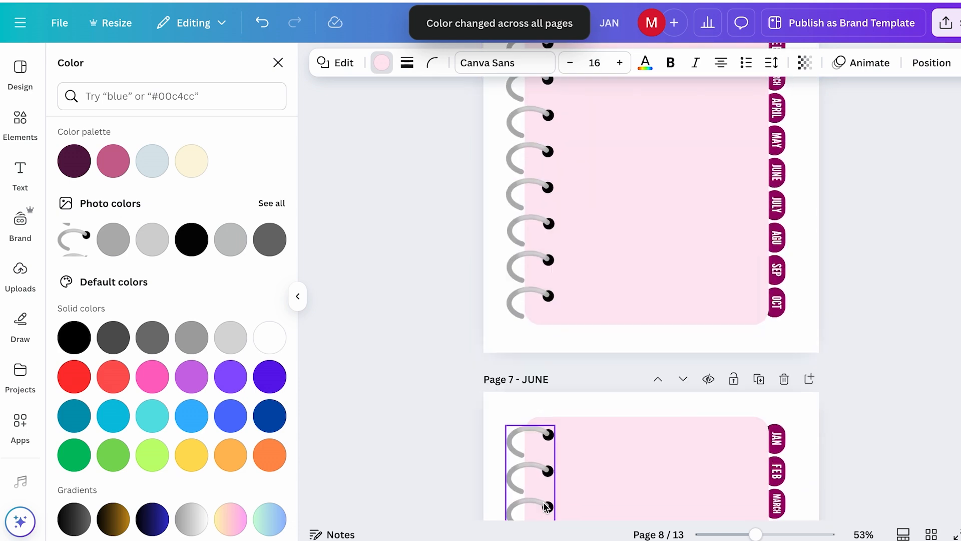
pyautogui.scroll(3, 542, 502)
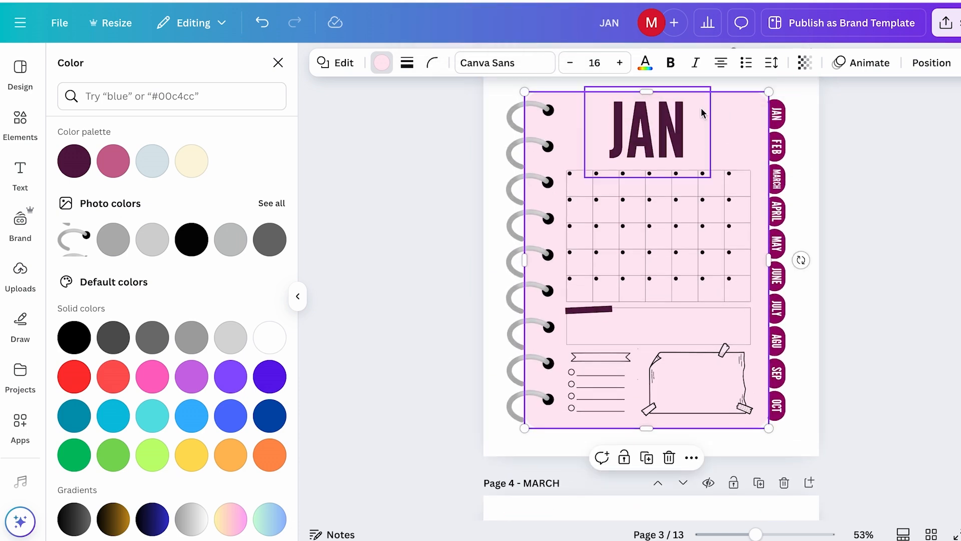
# Step: Change the copied heading on the FEB page to "FEB"
pyautogui.click(705, 106)
pyautogui.write('feb')
pyautogui.click(918, 199)
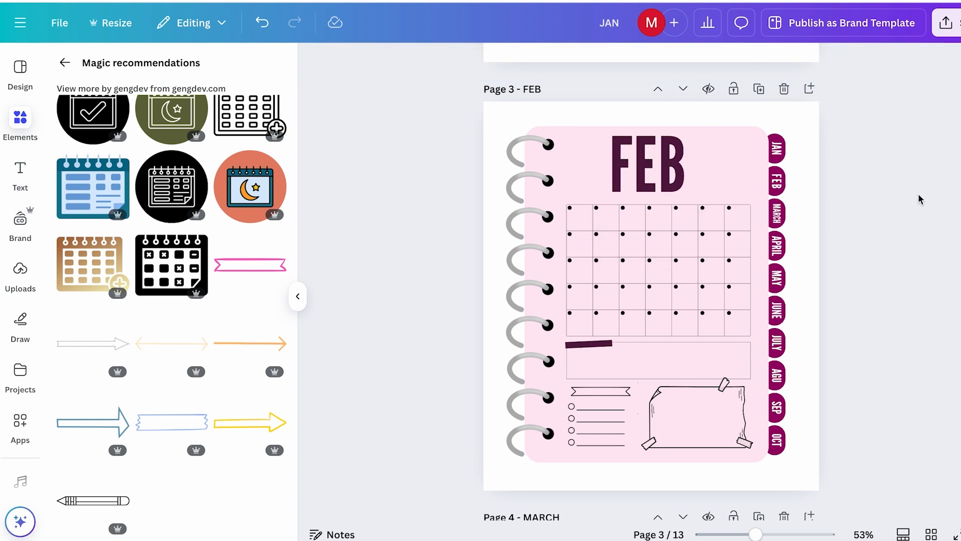
# Step: Lock the pink background shape on the FEB page
pyautogui.click(567, 168)
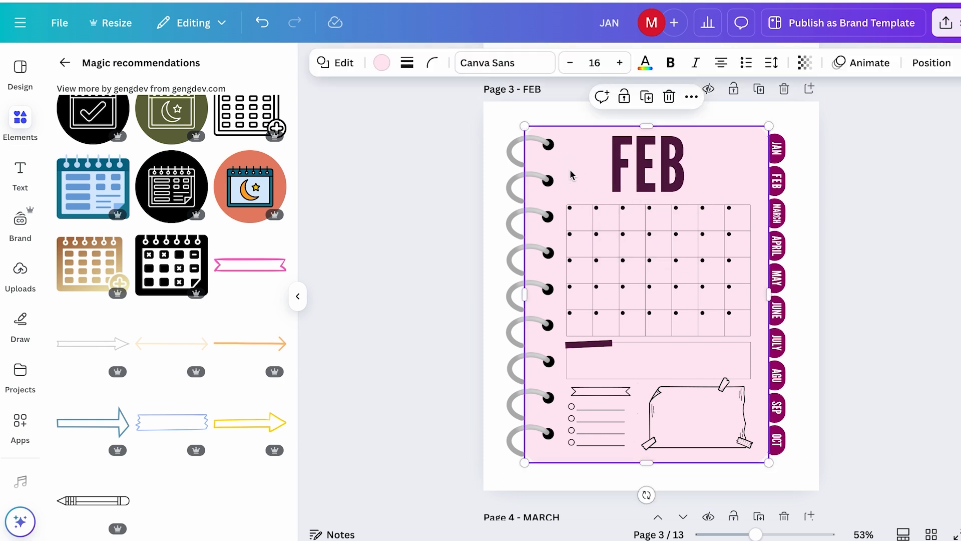
pyautogui.click(932, 62)
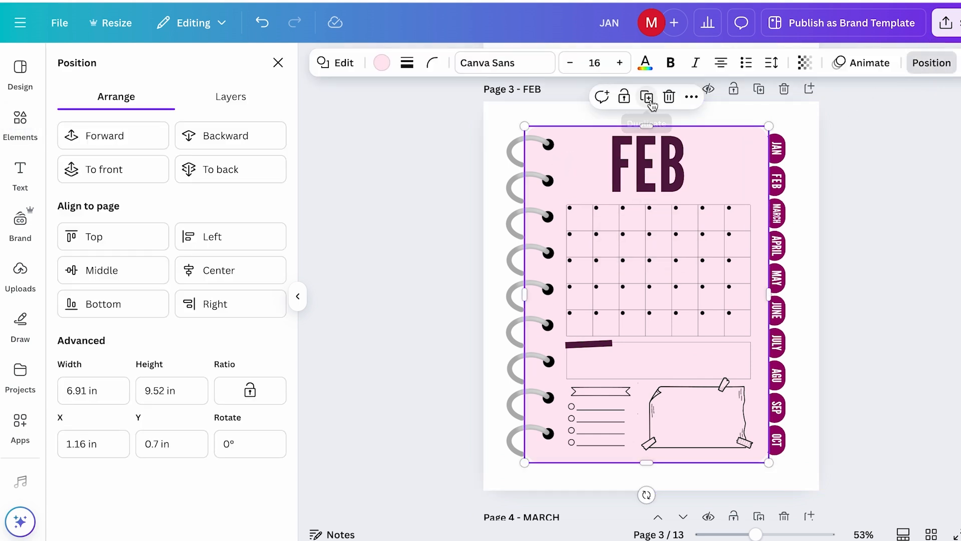
pyautogui.click(624, 97)
# Step: Duplicate the FEB heading, calendar, banner, checklist and taped frame onto the MARCH page and group the copied elements
pyautogui.moveTo(576, 166); pyautogui.dragTo(722, 436)
pyautogui.click(670, 480)
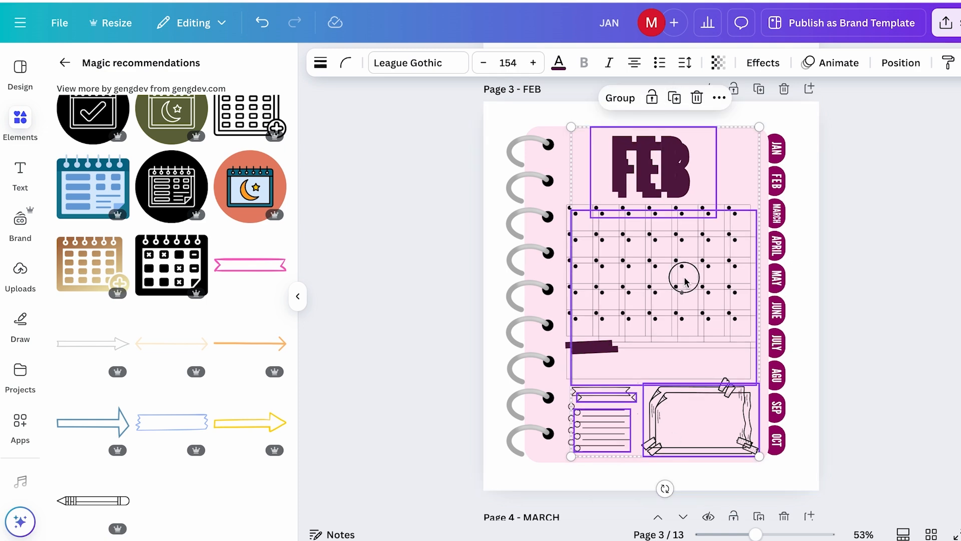
pyautogui.moveTo(683, 278); pyautogui.dragTo(686, 341)
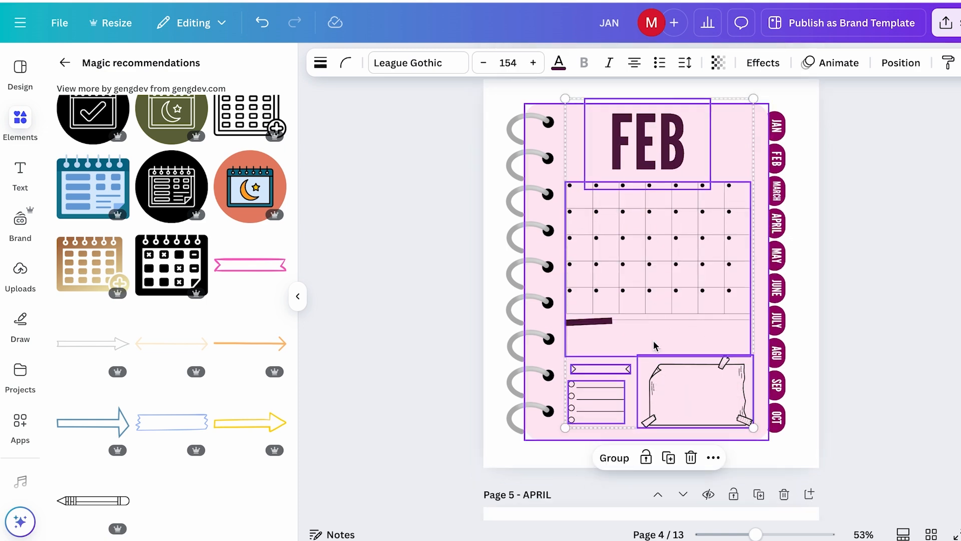
pyautogui.click(615, 459)
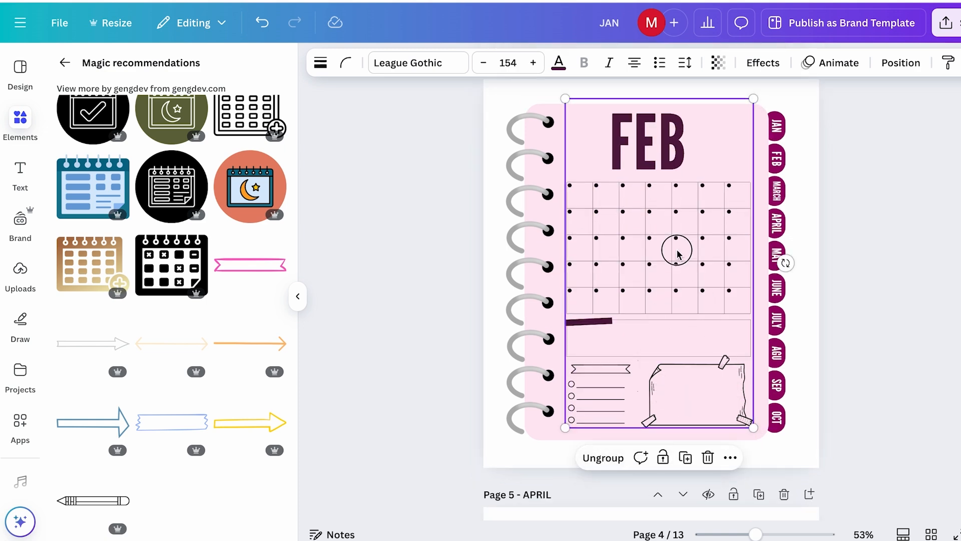
# Step: Duplicate the grouped month layout onto each page from APRIL to SEP and position each copy on its background
pyautogui.click(686, 458)
pyautogui.moveTo(673, 293); pyautogui.dragTo(646, 403)
pyautogui.scroll(-15, 725, 208)
pyautogui.scroll(-8, 676, 290)
pyautogui.hotkey('ctrl', 'd')
pyautogui.scroll(-8, 637, 285)
pyautogui.hotkey('ctrl', 'd')
pyautogui.scroll(-6, 641, 350)
pyautogui.scroll(-3, 656, 370)
pyautogui.scroll(1, 671, 333)
pyautogui.hotkey('ctrl', 'd')
pyautogui.scroll(-5, 670, 301)
pyautogui.moveTo(678, 247); pyautogui.dragTo(666, 425)
pyautogui.scroll(-4, 684, 360)
pyautogui.moveTo(713, 314); pyautogui.dragTo(717, 302)
pyautogui.scroll(-2, 770, 301)
pyautogui.click(826, 300)
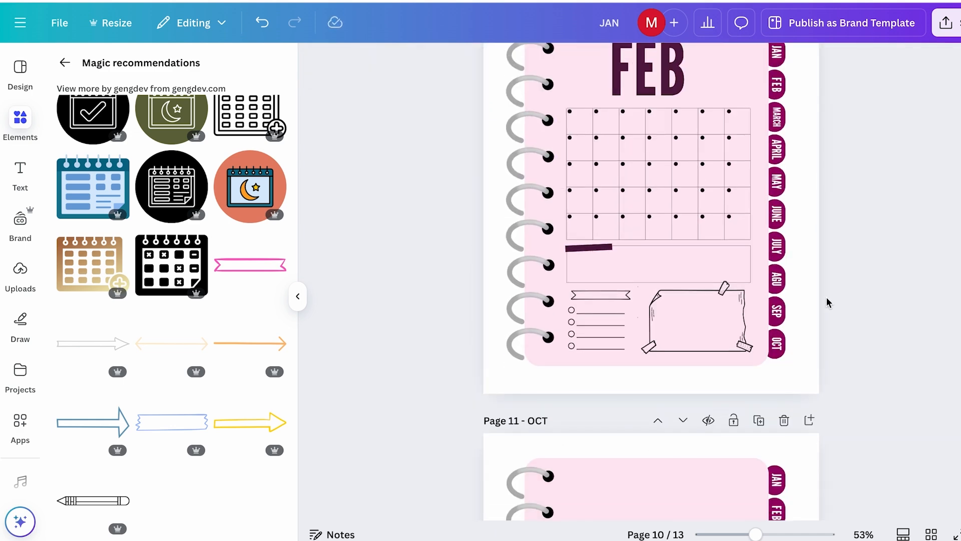
# Step: Duplicate the grouped month layout onto the OCT page and align it on the pink background
pyautogui.doubleClick(715, 288)
pyautogui.scroll(1, 687, 254)
pyautogui.scroll(2, 687, 254)
pyautogui.click(817, 236)
pyautogui.click(698, 248)
pyautogui.hotkey('ctrl', 'd')
pyautogui.scroll(-7, 691, 251)
pyautogui.moveTo(698, 245)
pyautogui.mouseDown()
pyautogui.moveTo(691, 251)
pyautogui.moveTo(682, 239)
pyautogui.mouseUp()
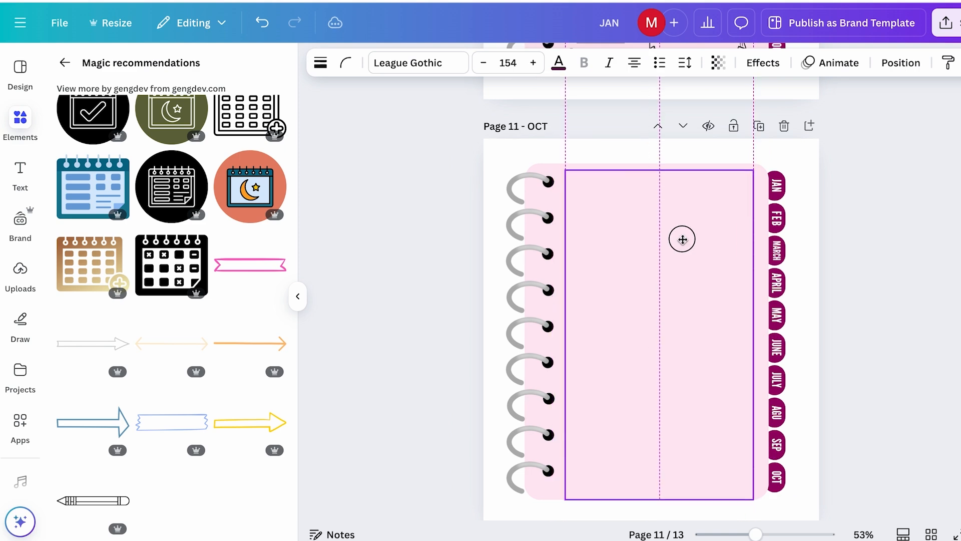
pyautogui.click(876, 235)
pyautogui.click(691, 258)
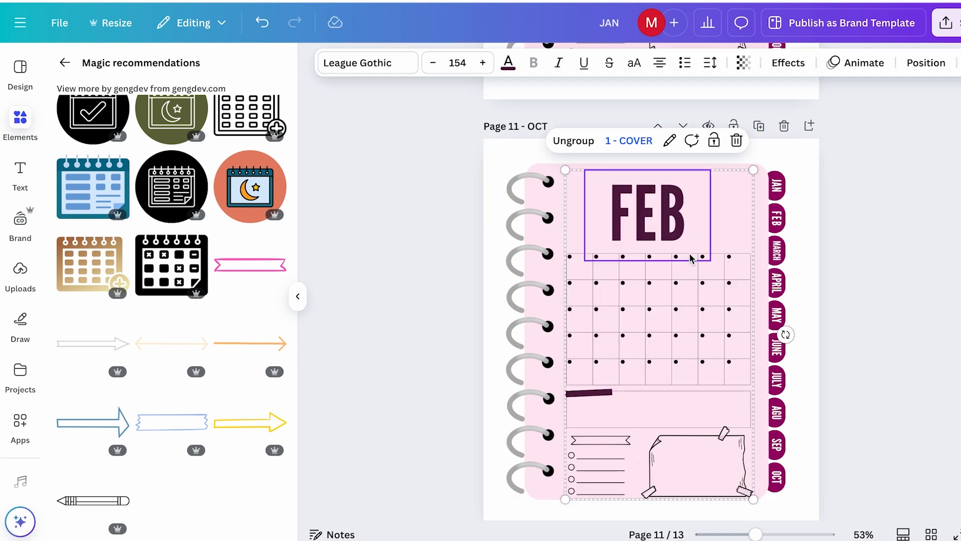
pyautogui.moveTo(691, 263); pyautogui.dragTo(696, 297)
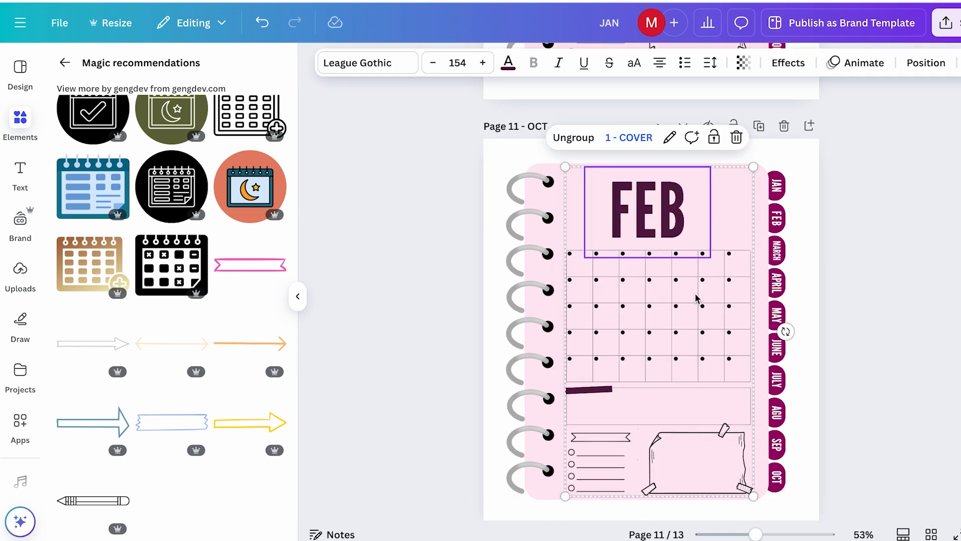
pyautogui.click(909, 223)
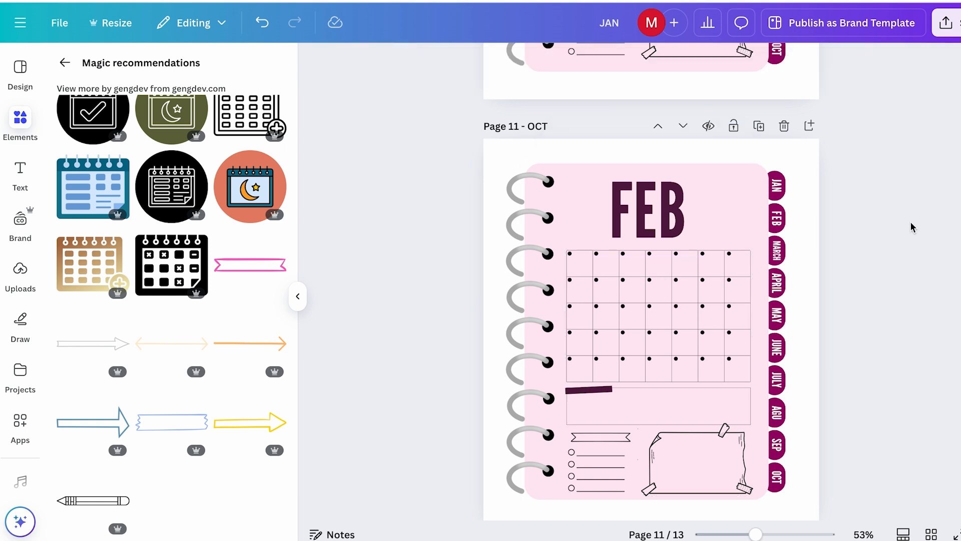
# Step: Duplicate the grouped layout from the OCT page onto the NOV and DIC pages
pyautogui.click(745, 282)
pyautogui.click(710, 199)
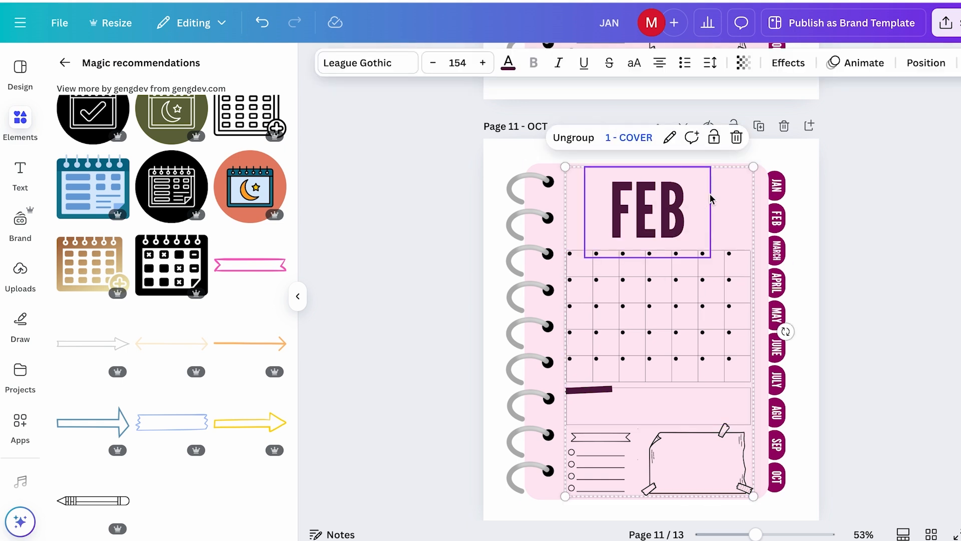
pyautogui.click(873, 168)
pyautogui.click(739, 191)
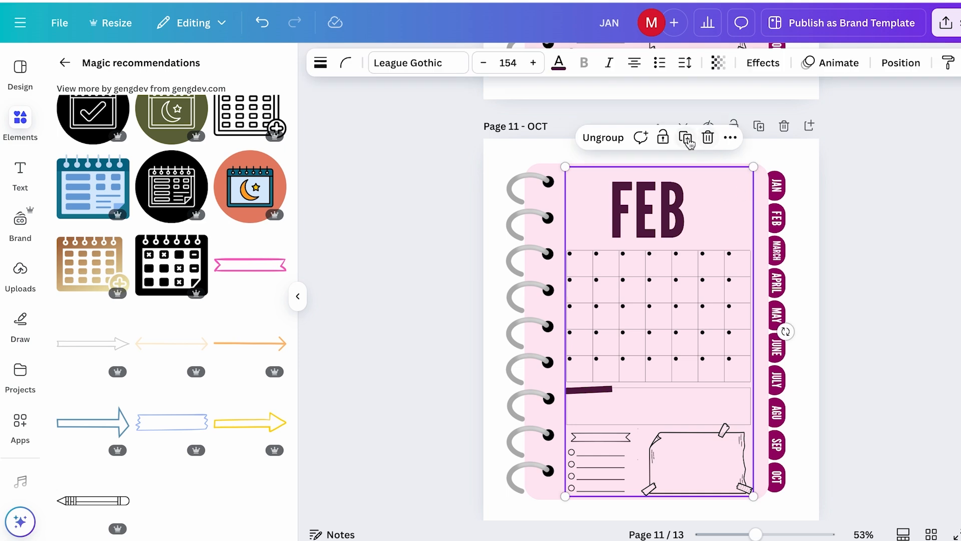
pyautogui.click(686, 137)
pyautogui.moveTo(680, 281); pyautogui.dragTo(675, 304)
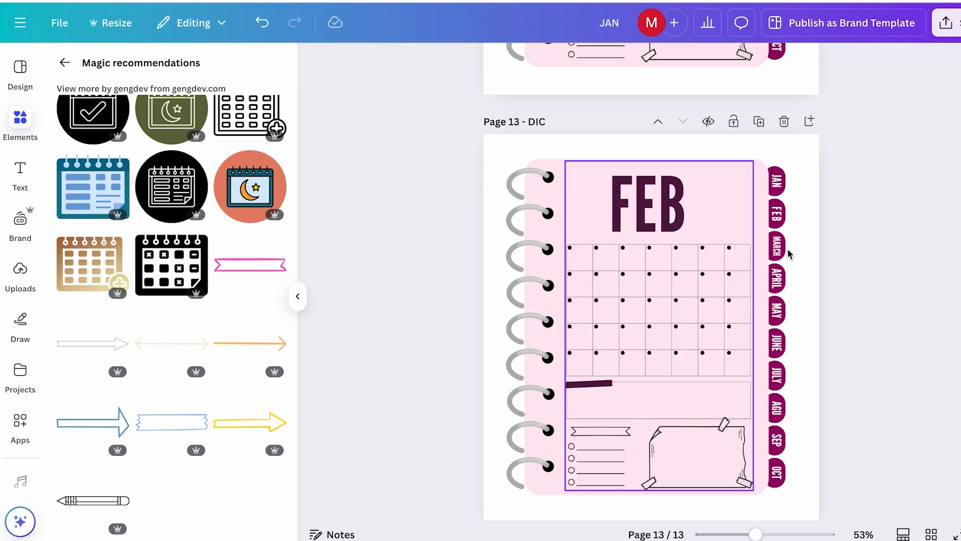
# Step: Change the JAN page's heading to "JANUARY" and duplicate the page
pyautogui.scroll(20, 787, 253)
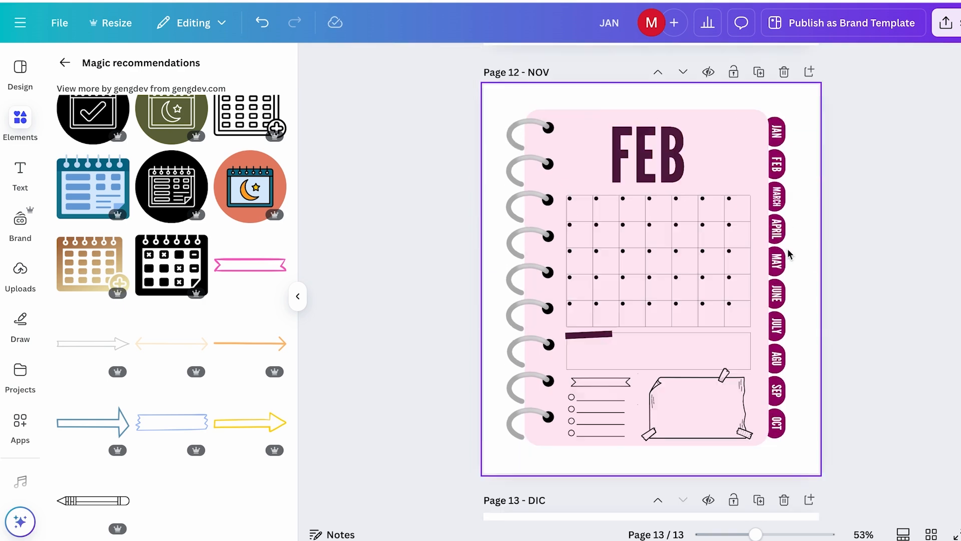
pyautogui.scroll(20, 787, 253)
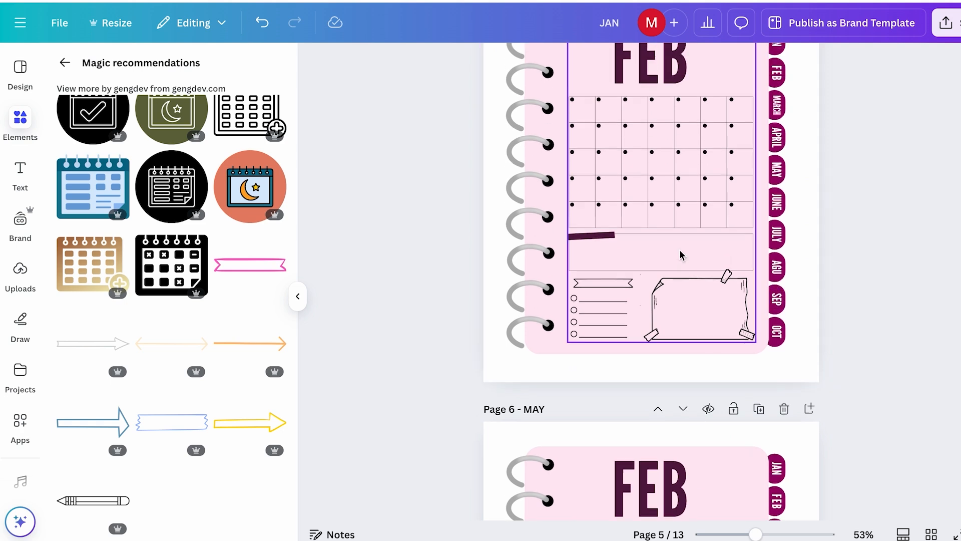
pyautogui.scroll(20, 633, 251)
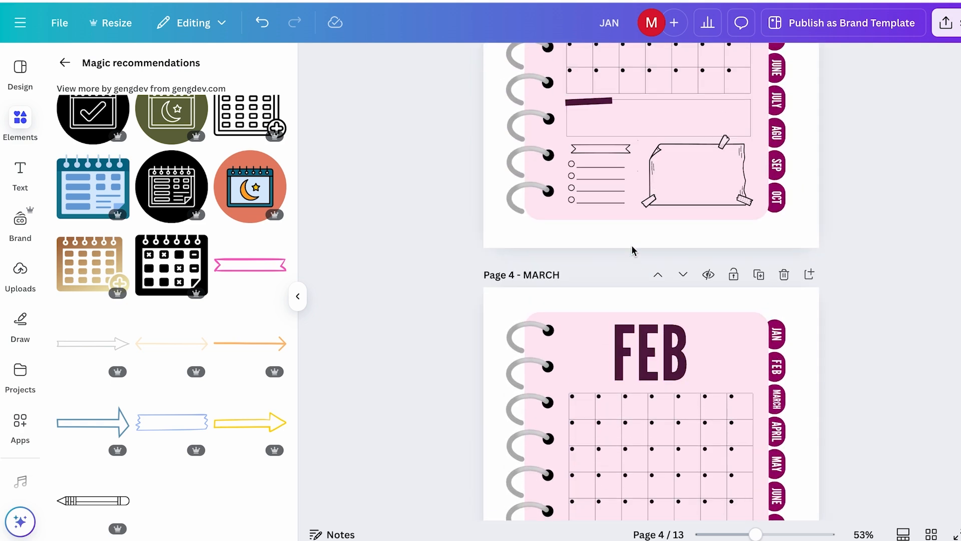
pyautogui.scroll(5, 632, 250)
pyautogui.scroll(-3, 633, 248)
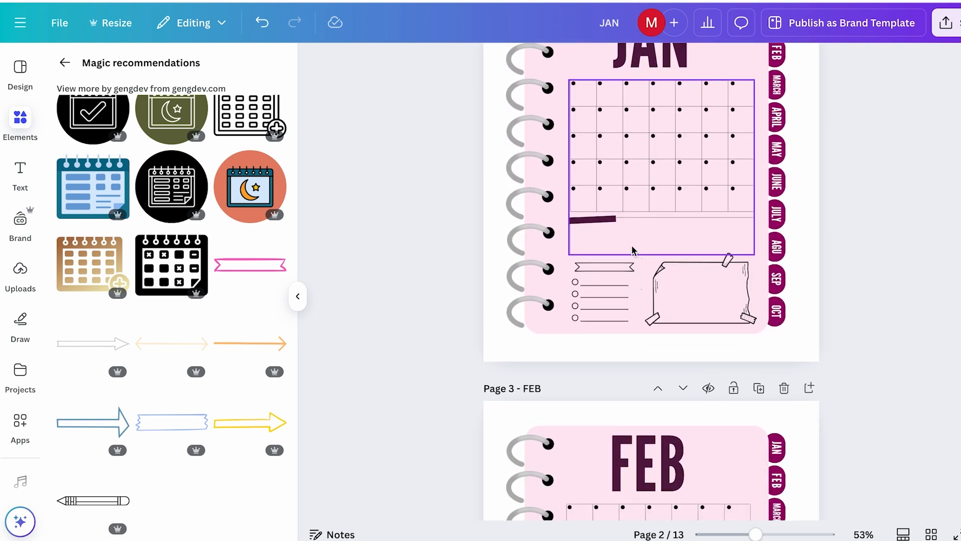
pyautogui.scroll(3, 679, 108)
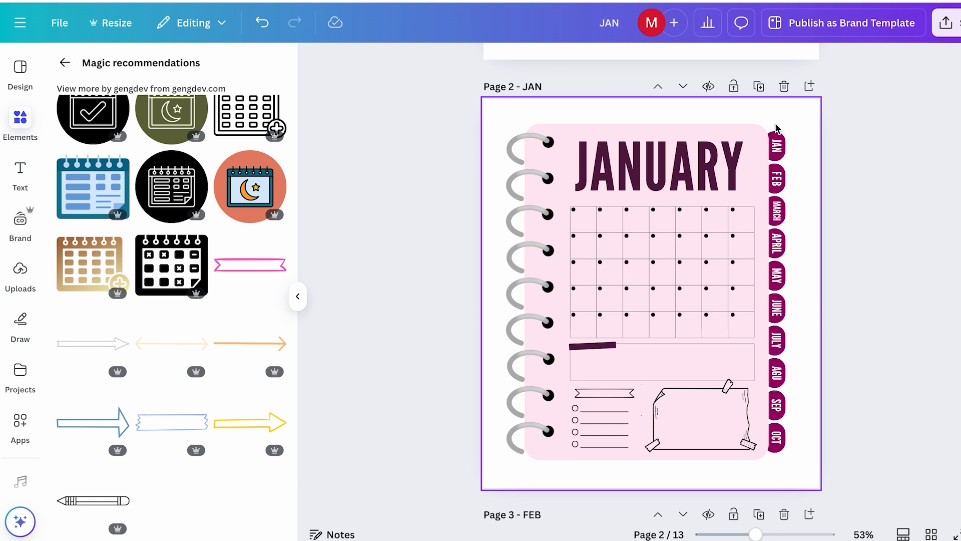
pyautogui.click(759, 86)
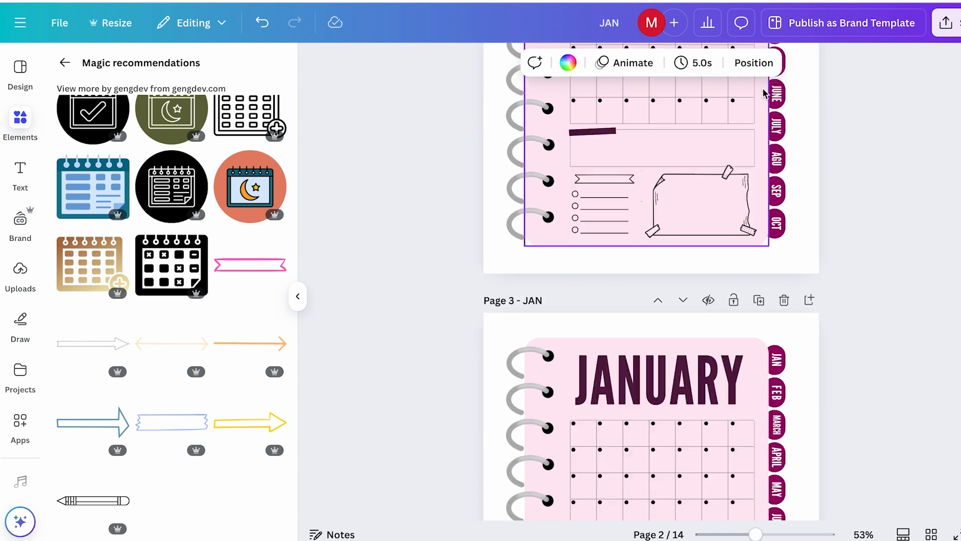
# Step: Search the design templates for "Weekly planner" and browse the results for layout ideas
pyautogui.click(16, 80)
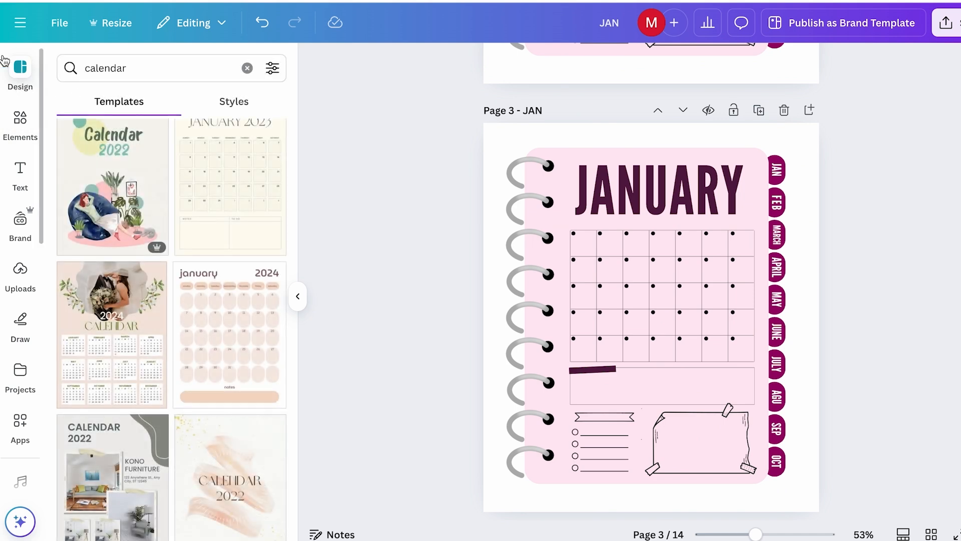
pyautogui.click(247, 66)
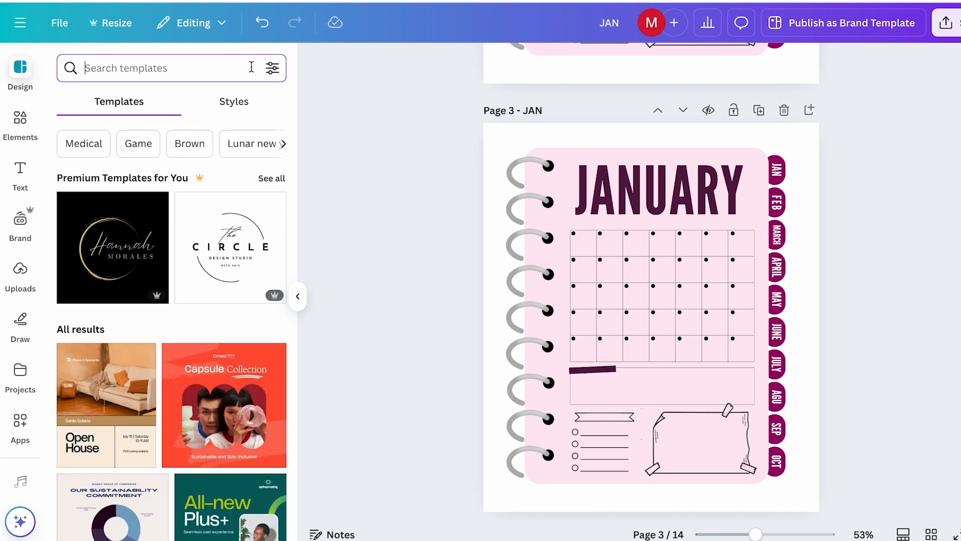
pyautogui.write('Weekly planner')
pyautogui.press('Return')
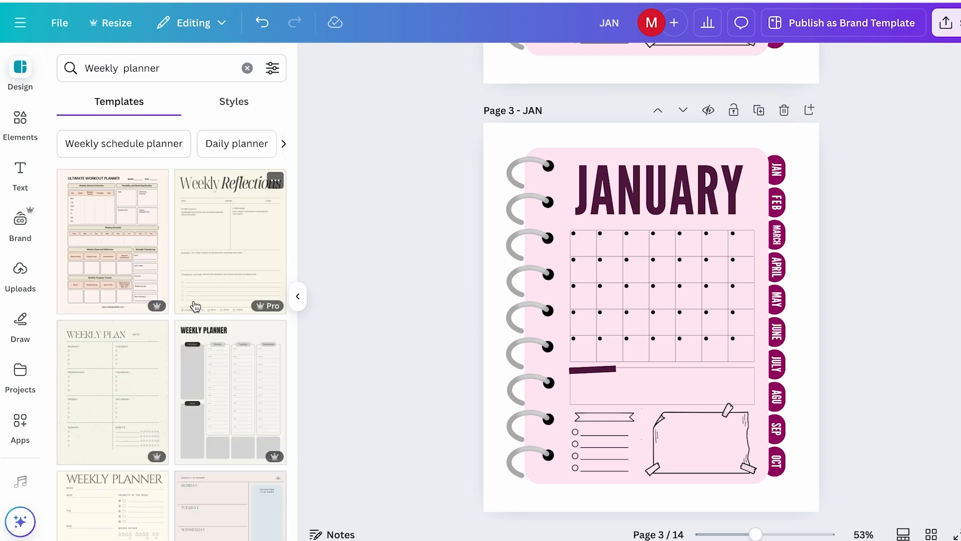
pyautogui.scroll(-1, 173, 316)
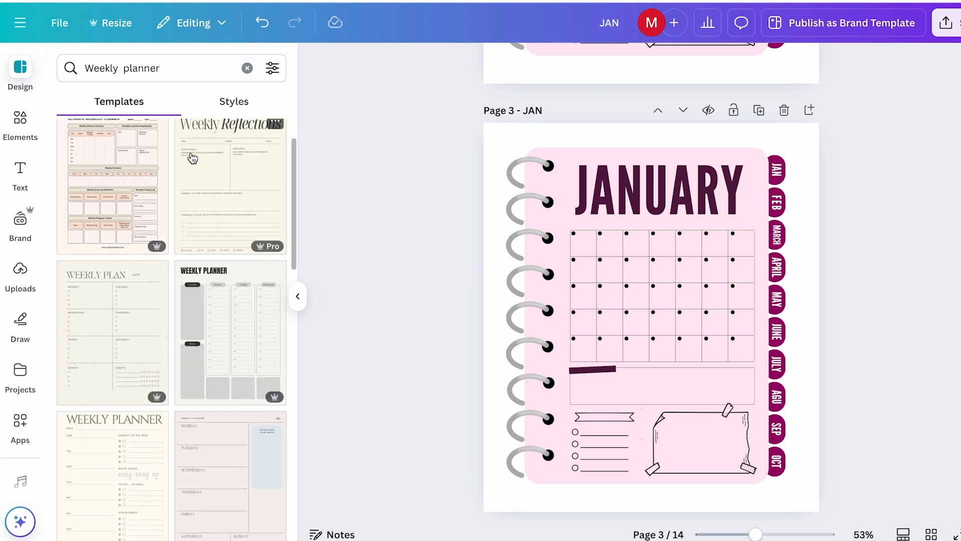
pyautogui.scroll(-3, 206, 316)
pyautogui.scroll(-1, 673, 162)
# Step: Replace the duplicated JAN page's heading with "weekly planner", shrink it to about size 70.7 and center it above the content
pyautogui.click(673, 161)
pyautogui.doubleClick(673, 161)
pyautogui.press('BackSpace')
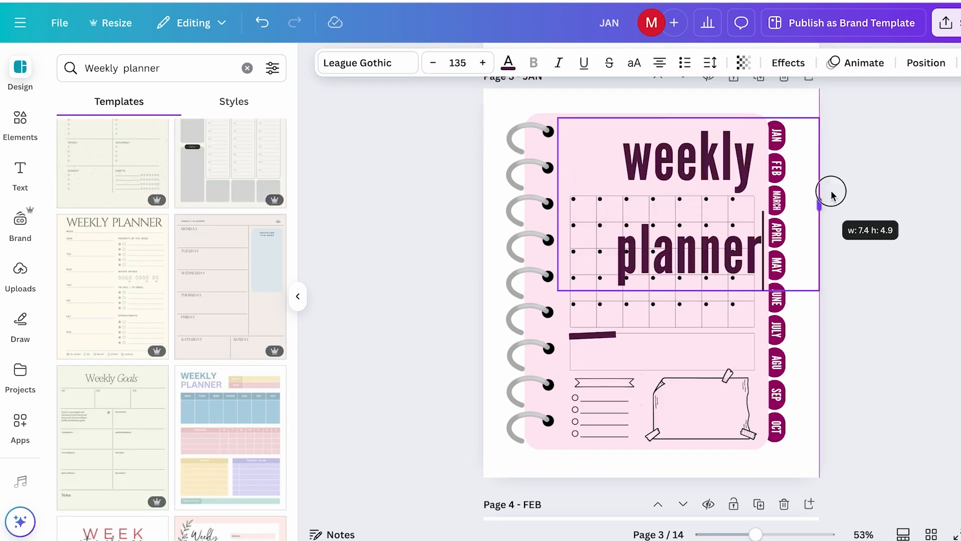
pyautogui.moveTo(832, 195); pyautogui.dragTo(712, 178)
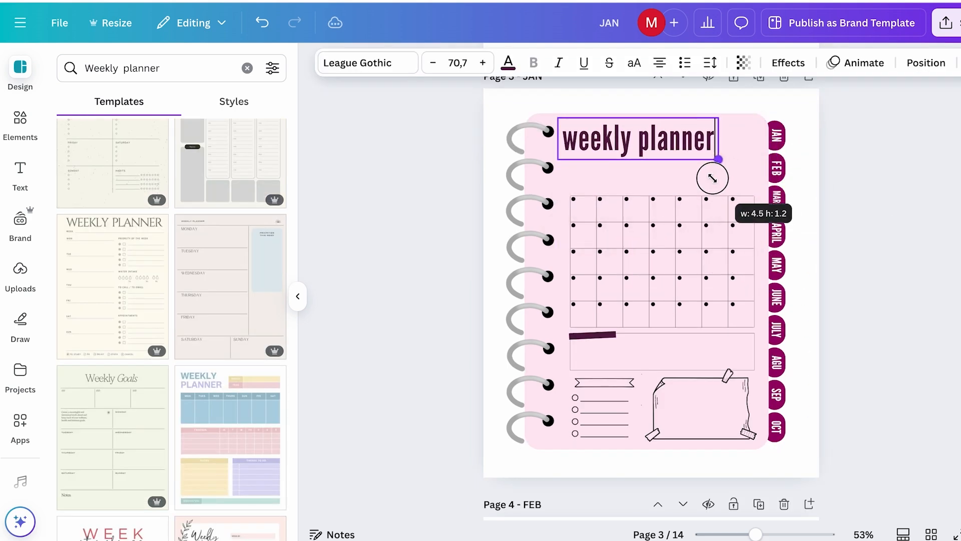
pyautogui.moveTo(641, 157); pyautogui.dragTo(665, 169)
# Step: Arrange six copies of the checklist in two columns and three rows below the weekly planner heading
pyautogui.moveTo(603, 415); pyautogui.dragTo(677, 260)
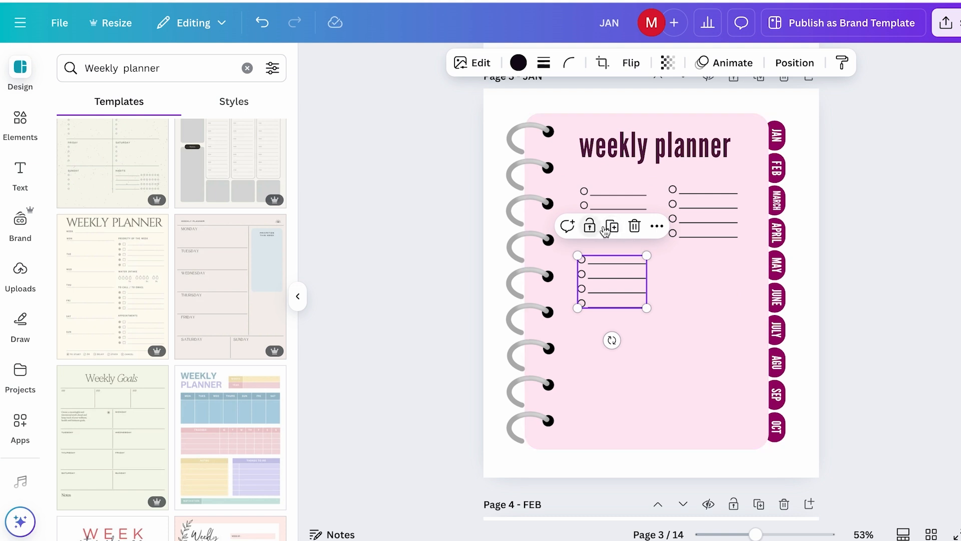
pyautogui.click(606, 229)
pyautogui.moveTo(530, 343); pyautogui.dragTo(612, 350)
pyautogui.click(609, 303)
pyautogui.moveTo(522, 414); pyautogui.dragTo(711, 356)
pyautogui.moveTo(623, 304); pyautogui.dragTo(620, 305)
pyautogui.click(813, 239)
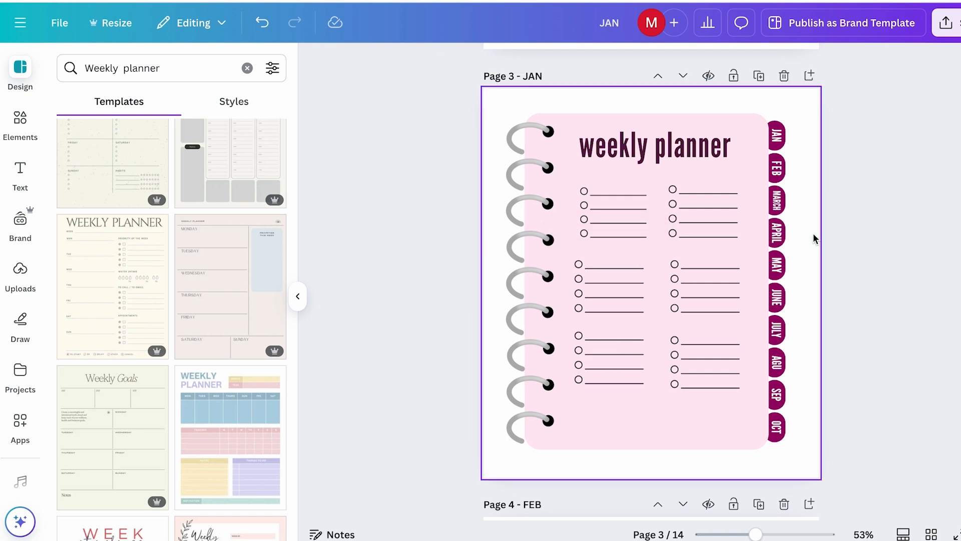
# Step: Search the graphics for "weeklyplanner" and replace the checklists with a smiley mood tracker and a curved grid tracker
pyautogui.moveTo(285, 220)
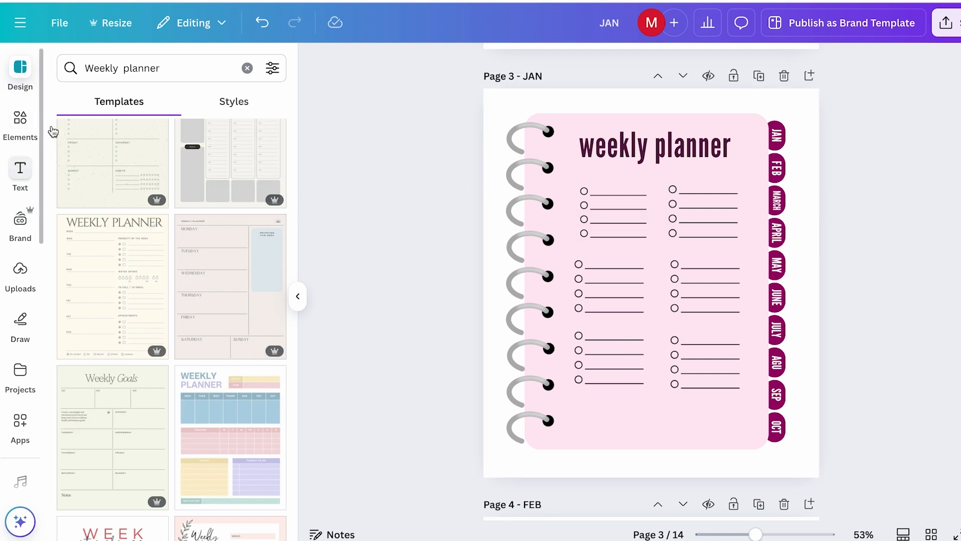
pyautogui.click(20, 121)
pyautogui.click(107, 102)
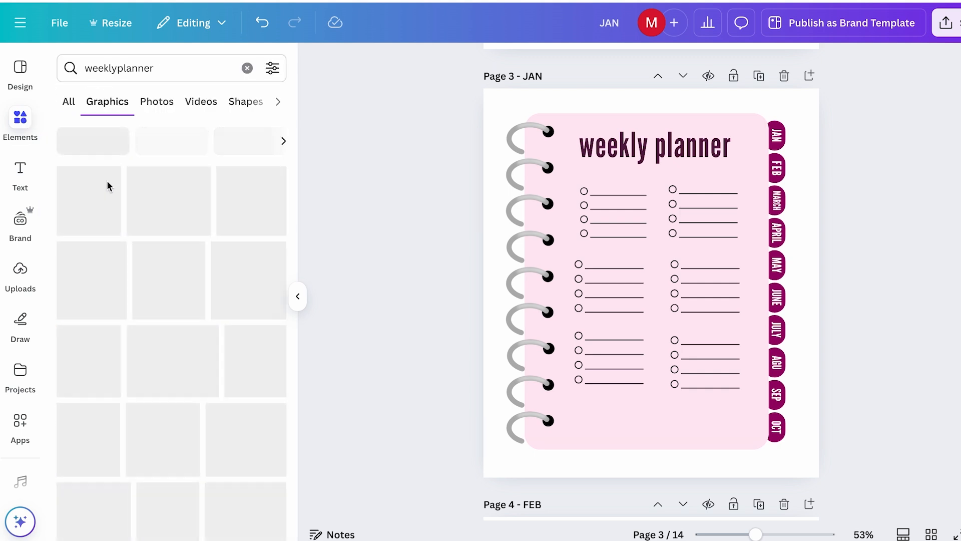
pyautogui.scroll(-2, 218, 344)
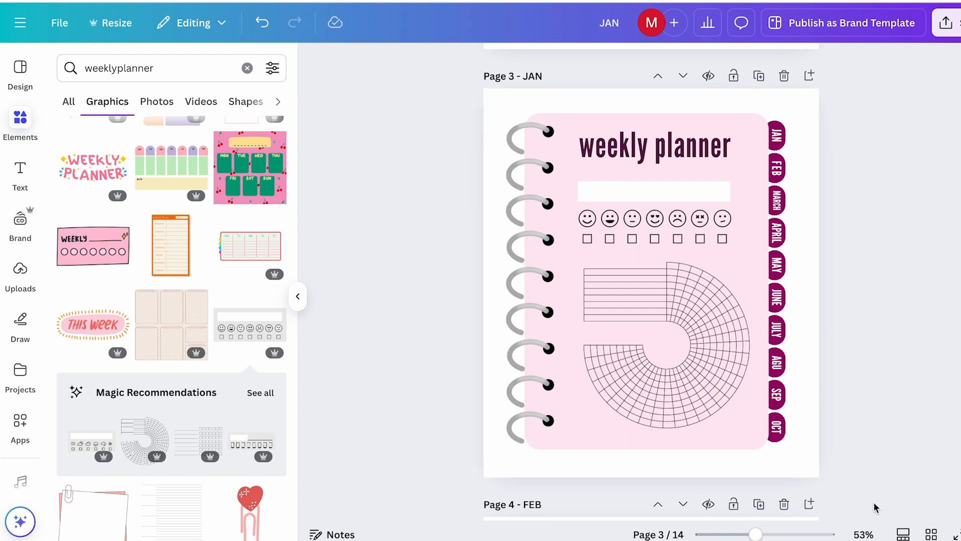
# Step: Duplicate the weekly planner page twice, placing one copy after the FEB page and one after the MARCH page
pyautogui.click(930, 534)
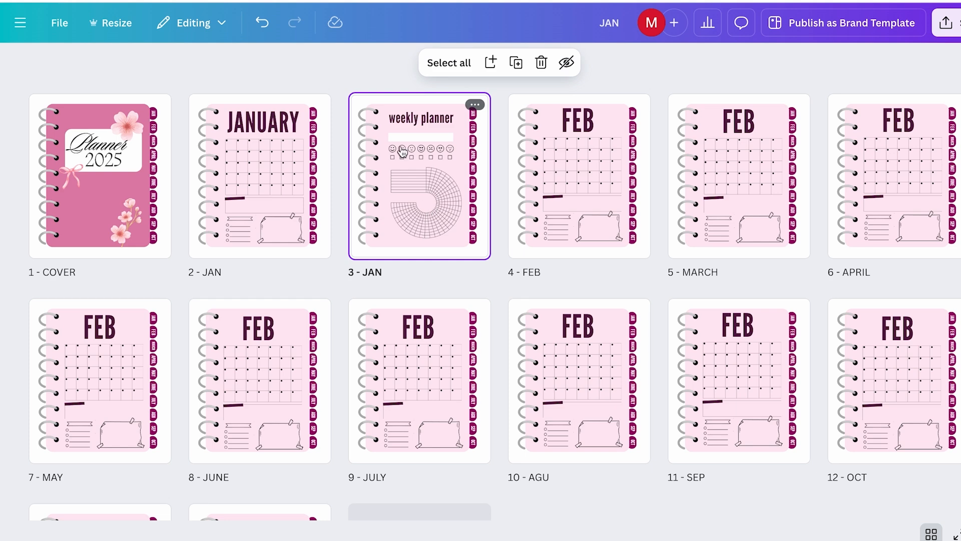
pyautogui.hotkey('ctrl', 'd')
pyautogui.moveTo(569, 186); pyautogui.dragTo(870, 193)
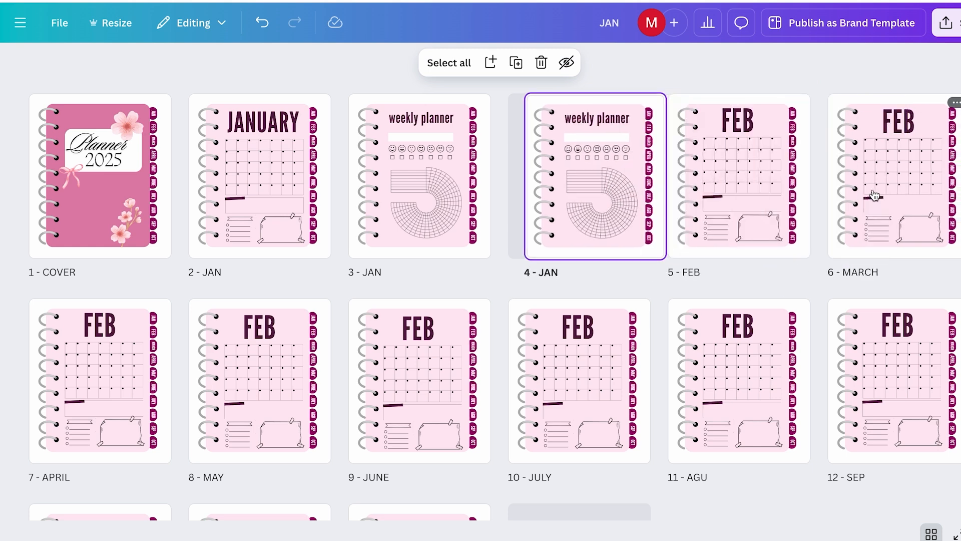
pyautogui.hotkey('ctrl', 'd')
pyautogui.moveTo(755, 180); pyautogui.dragTo(190, 382)
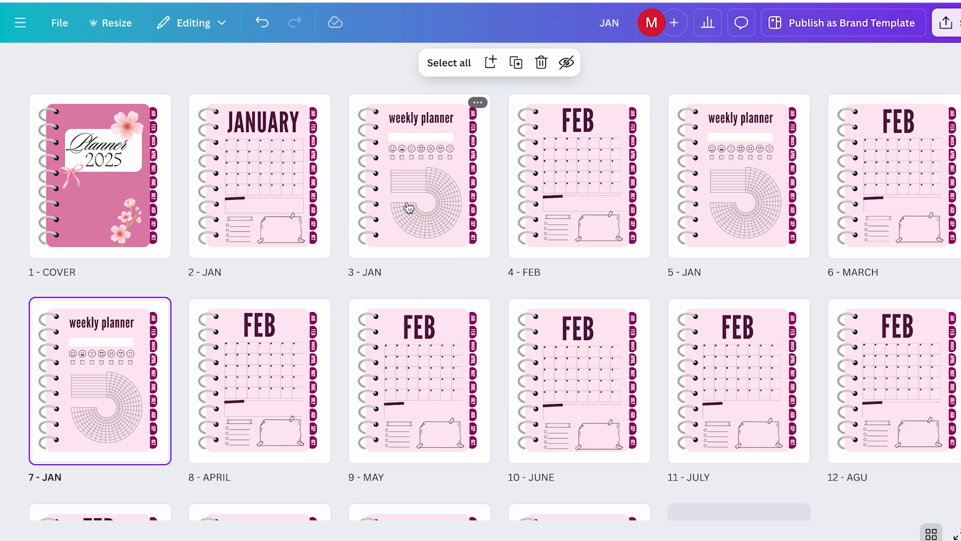
pyautogui.click(930, 533)
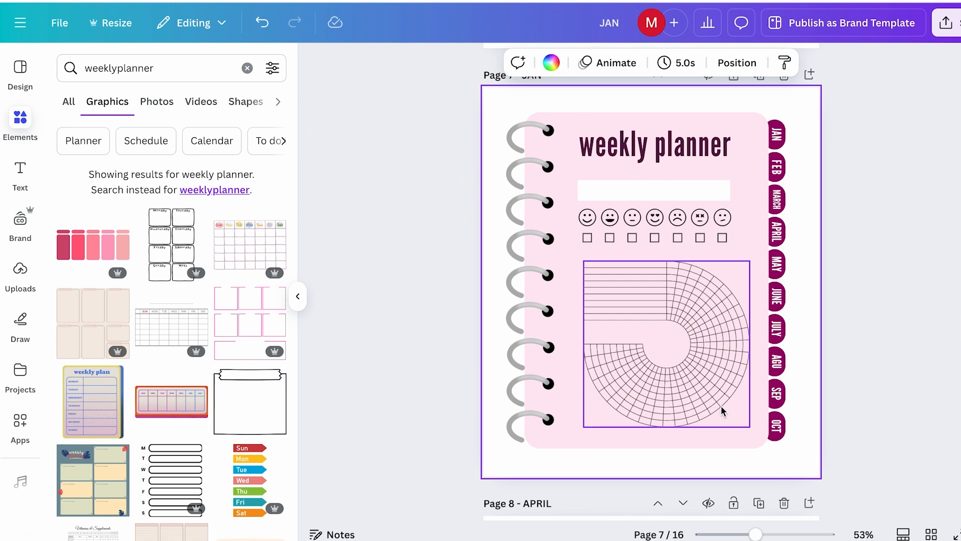
# Step: Duplicate the weekly planner page after MARCH and delete the curved grid and mood tracker from the new copy
pyautogui.scroll(1, 871, 270)
pyautogui.click(758, 114)
pyautogui.click(666, 386)
pyautogui.press('Delete')
pyautogui.click(671, 259)
pyautogui.press('Delete')
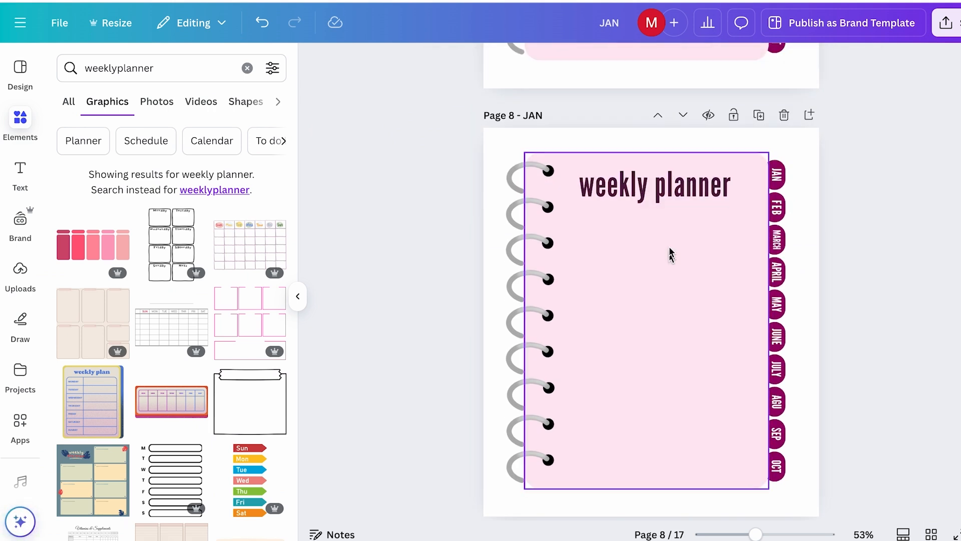
# Step: Change the page 8 heading to "Notes", enlarge it to about 90 and centre it near the top of the pink page
pyautogui.click(687, 192)
pyautogui.click(688, 193)
pyautogui.write('Notes')
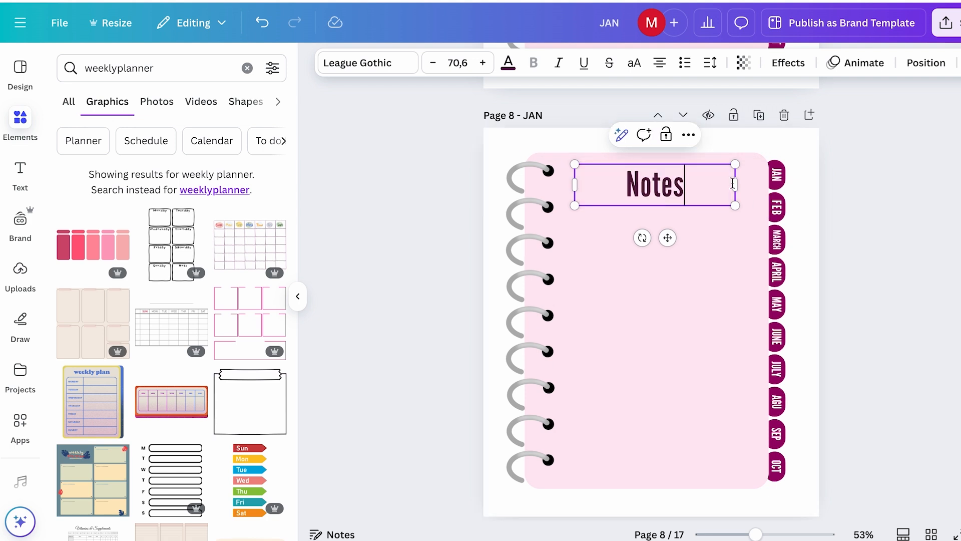
pyautogui.click(899, 226)
pyautogui.click(653, 204)
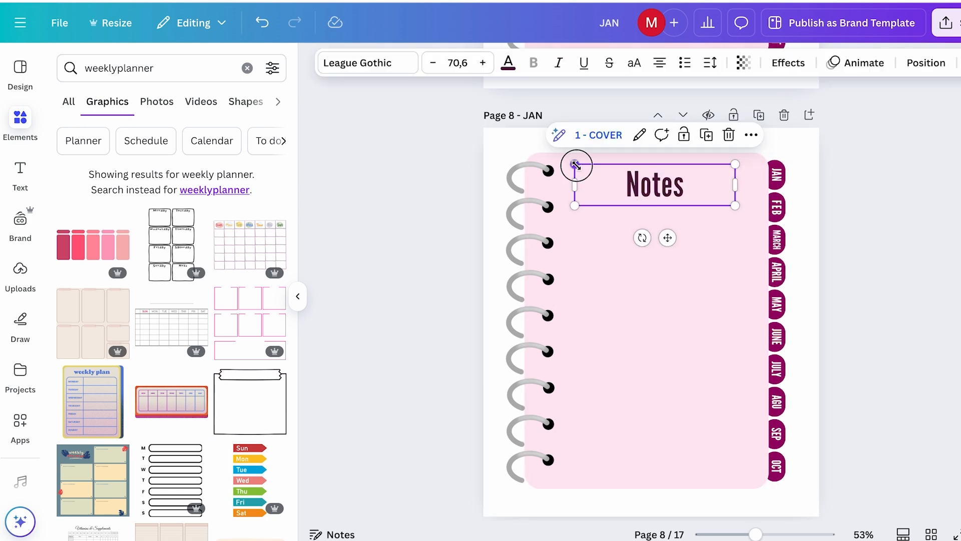
pyautogui.moveTo(575, 164); pyautogui.dragTo(531, 154)
pyautogui.moveTo(628, 189); pyautogui.dragTo(642, 194)
pyautogui.click(881, 199)
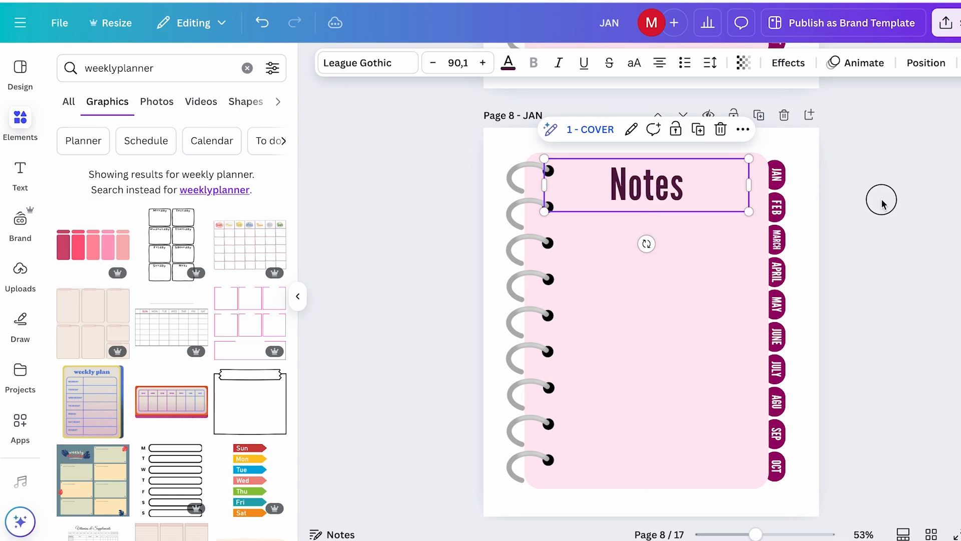
pyautogui.scroll(-4, 180, 350)
pyautogui.scroll(4, 182, 355)
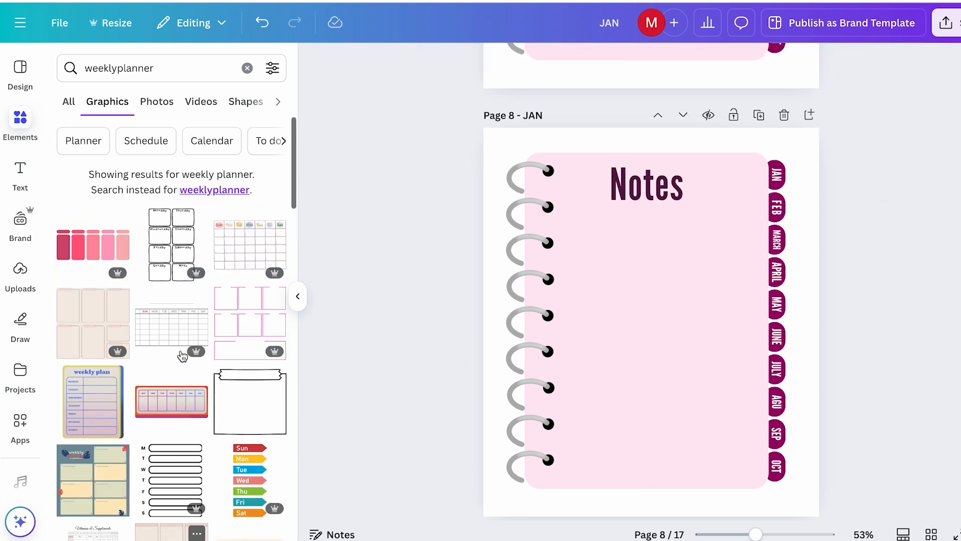
pyautogui.scroll(-10, 186, 284)
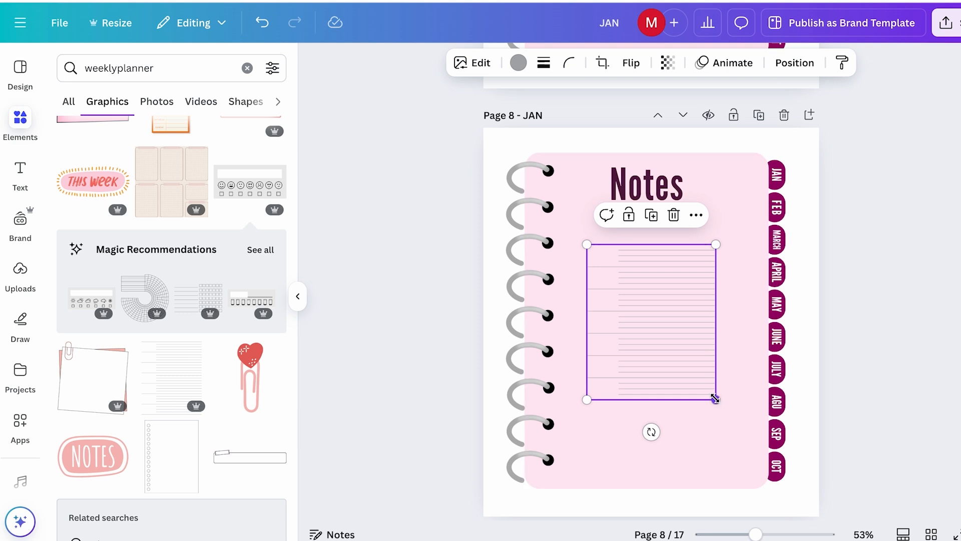
pyautogui.moveTo(717, 399); pyautogui.dragTo(777, 466)
pyautogui.moveTo(703, 393); pyautogui.dragTo(682, 393)
pyautogui.click(518, 63)
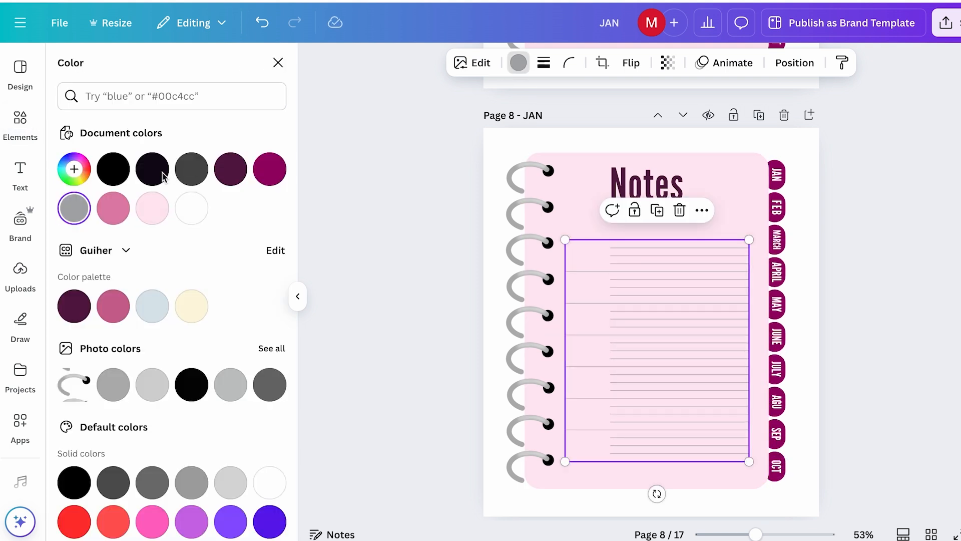
pyautogui.click(114, 168)
pyautogui.press('Delete')
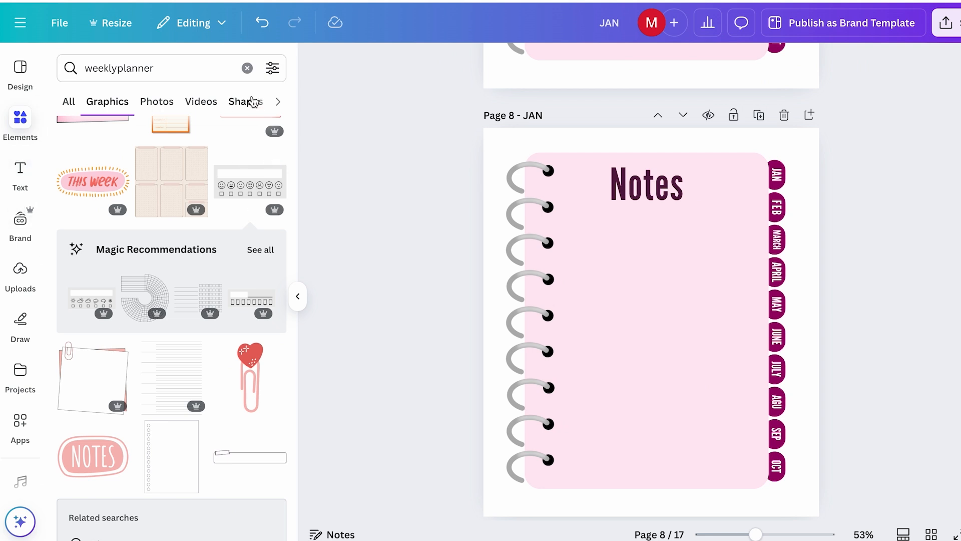
# Step: Add a plain straight line from the shapes library to the Notes page and set its line weight to 1
pyautogui.click(247, 67)
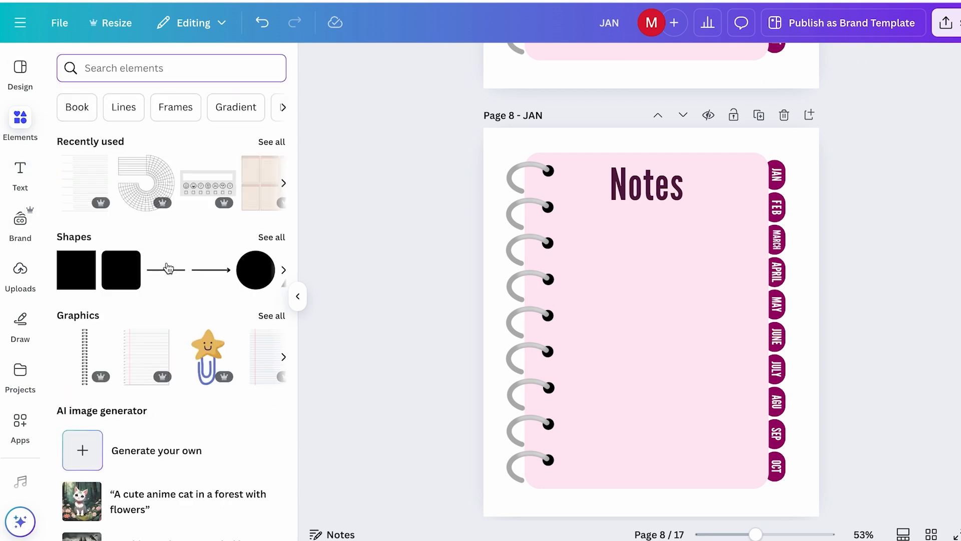
pyautogui.click(263, 238)
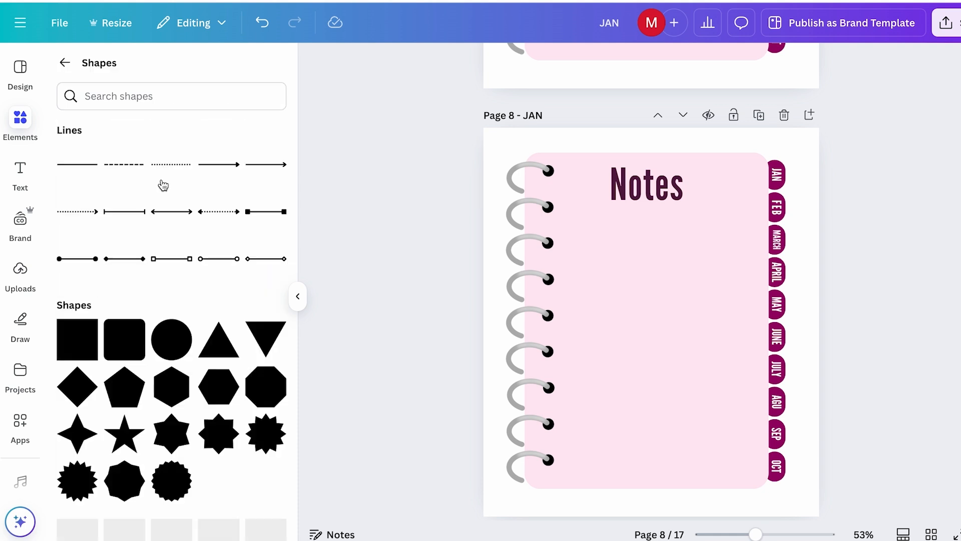
pyautogui.click(77, 164)
pyautogui.click(493, 63)
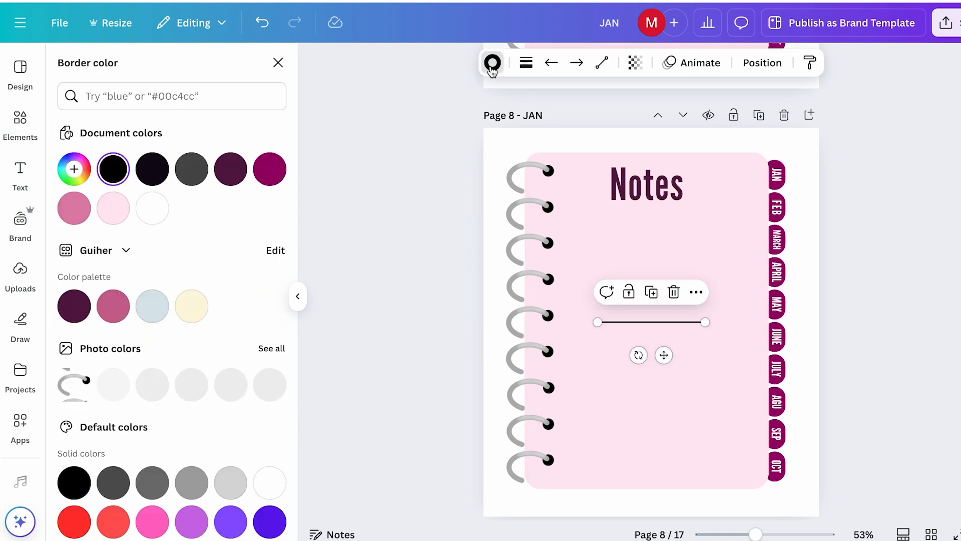
pyautogui.click(526, 64)
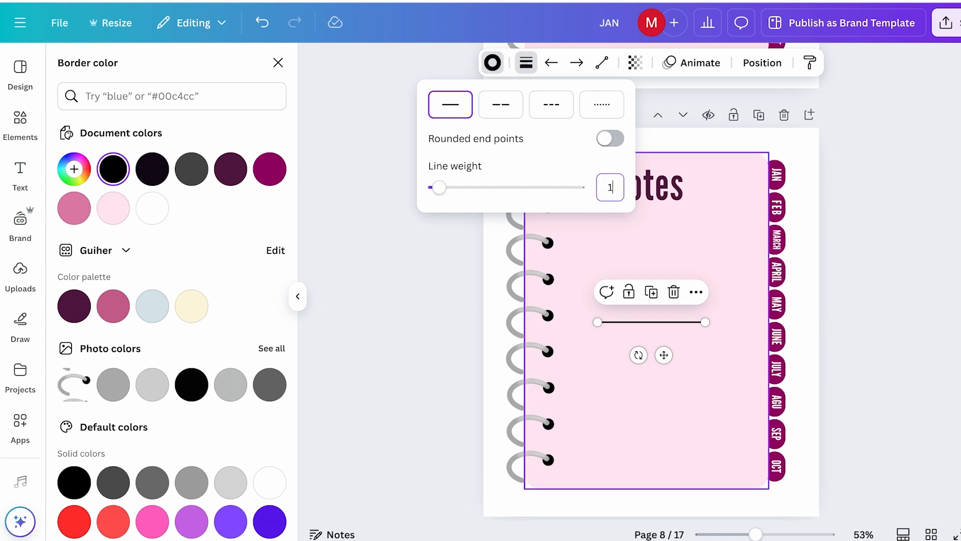
pyautogui.press('Return')
pyautogui.click(815, 258)
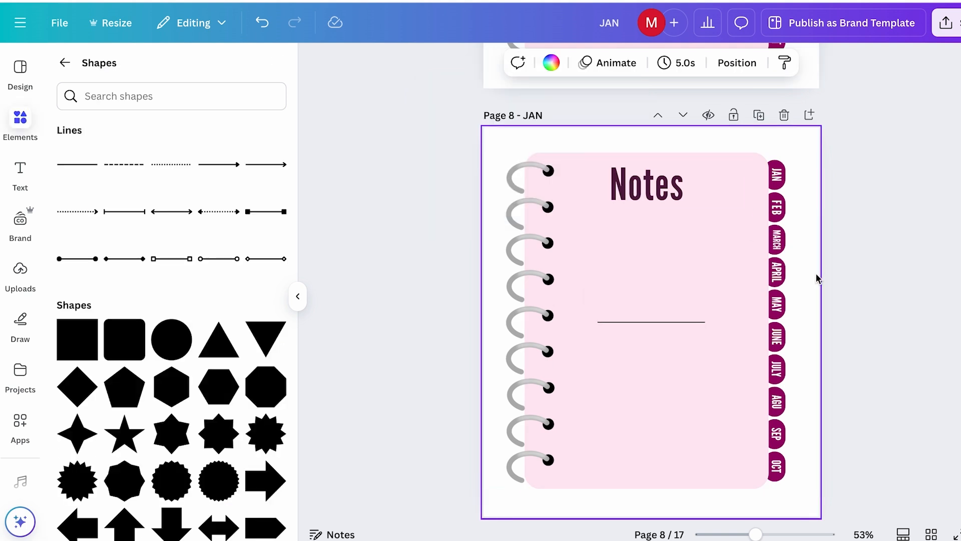
# Step: Move the line up below the Notes heading and lengthen it to span most of the page width
pyautogui.click(650, 321)
pyautogui.moveTo(665, 352); pyautogui.dragTo(645, 265)
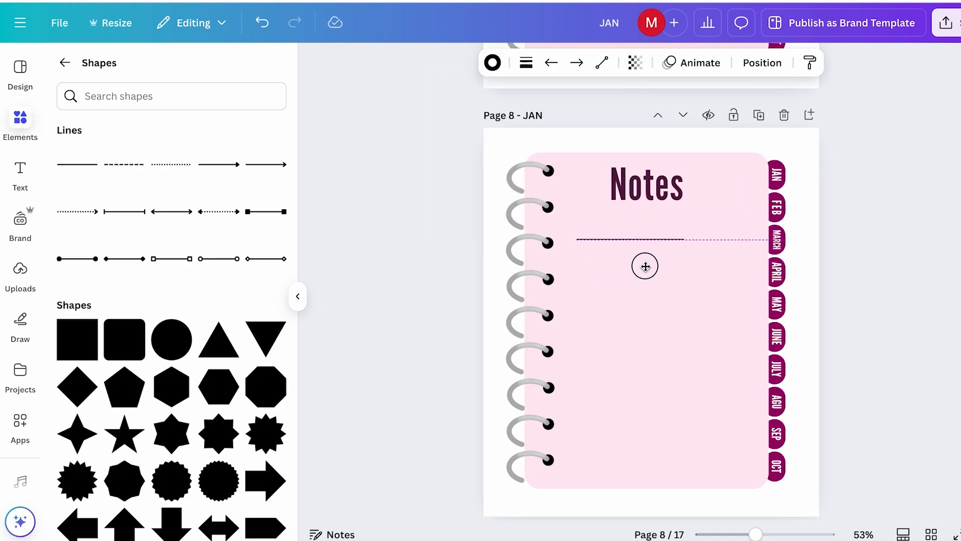
pyautogui.moveTo(686, 240); pyautogui.dragTo(740, 240)
pyautogui.click(851, 253)
# Step: Duplicate the line about 16 times to build a stack of lines for the Notes page
pyautogui.click(672, 242)
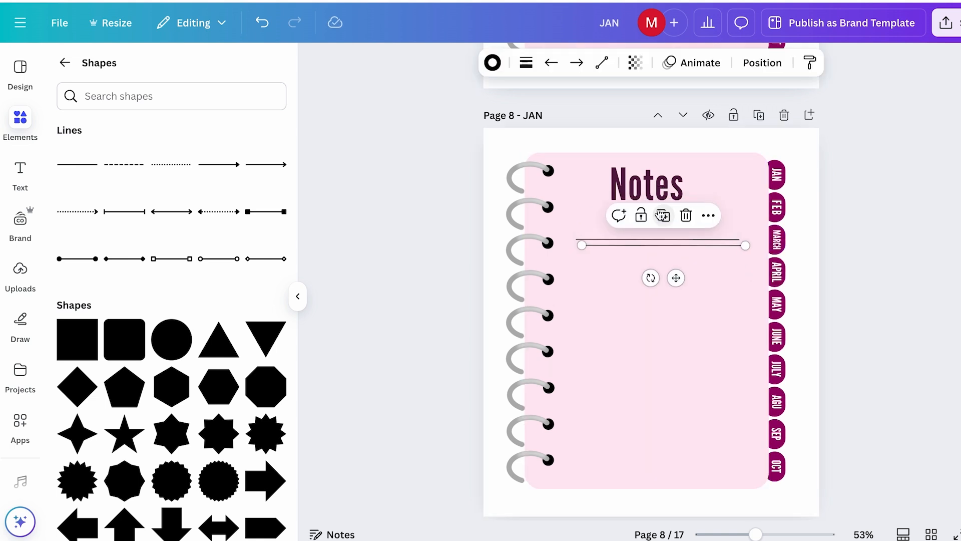
pyautogui.click(664, 216)
pyautogui.click(669, 222)
pyautogui.click(675, 228)
pyautogui.click(678, 233)
pyautogui.click(685, 239)
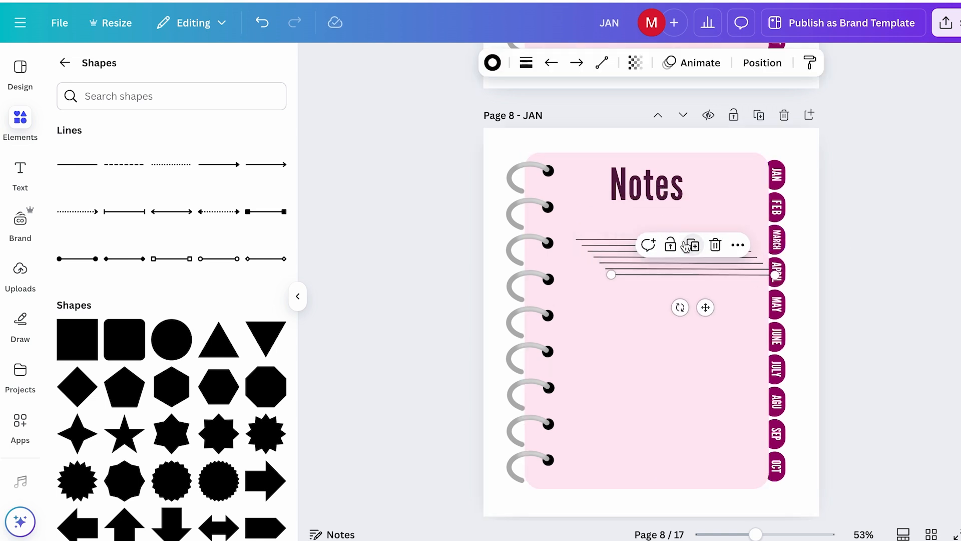
pyautogui.click(690, 244)
pyautogui.click(690, 248)
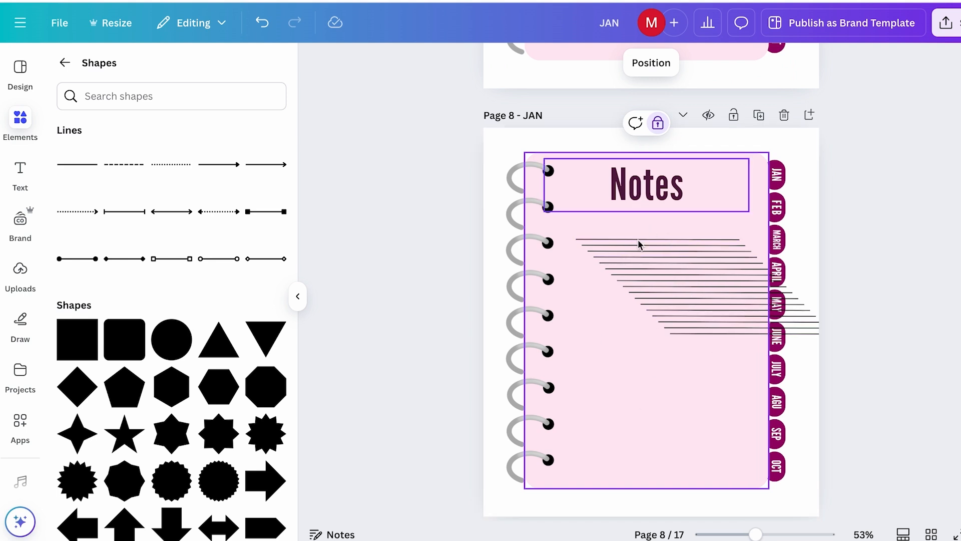
# Step: Select the staggered lines together and use Tidy up to align them into one evenly spaced column
pyautogui.moveTo(620, 254); pyautogui.dragTo(701, 353)
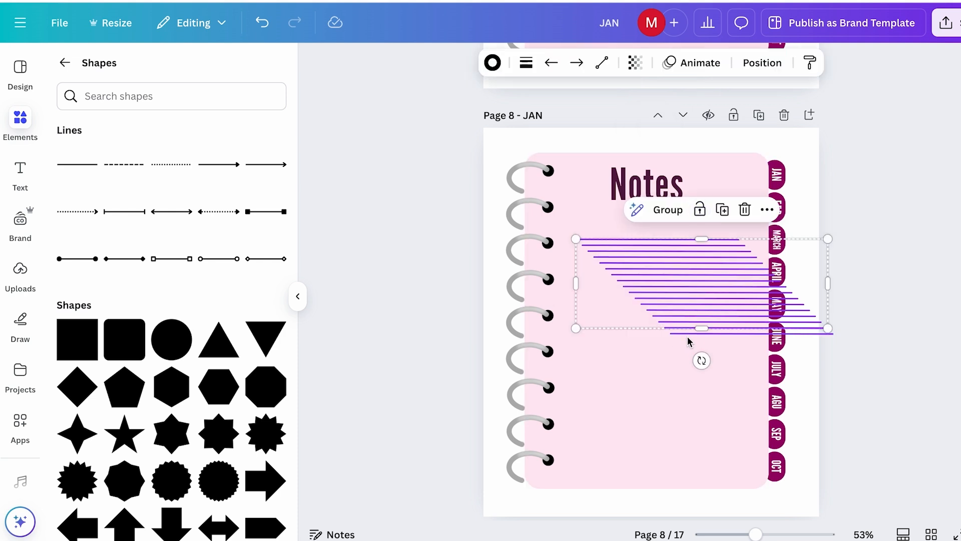
pyautogui.click(761, 63)
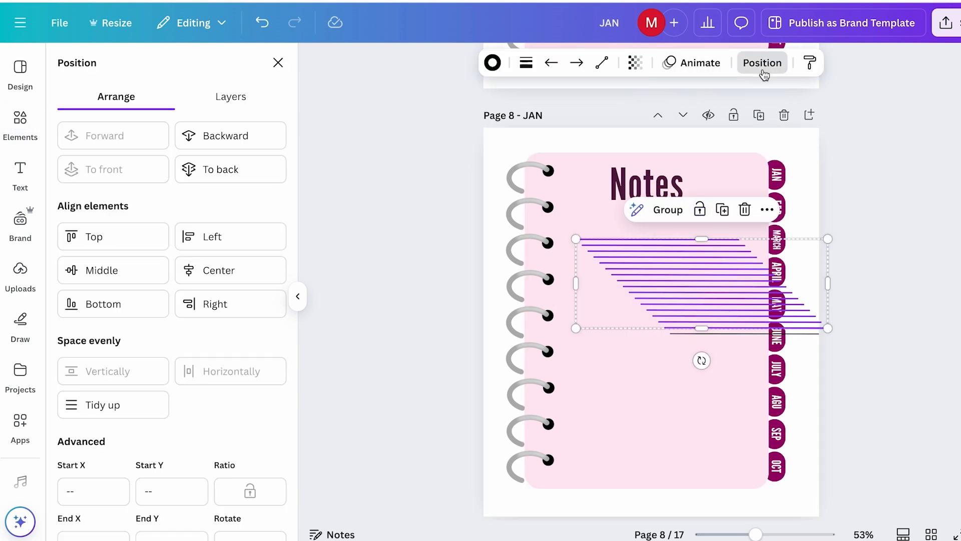
pyautogui.click(122, 404)
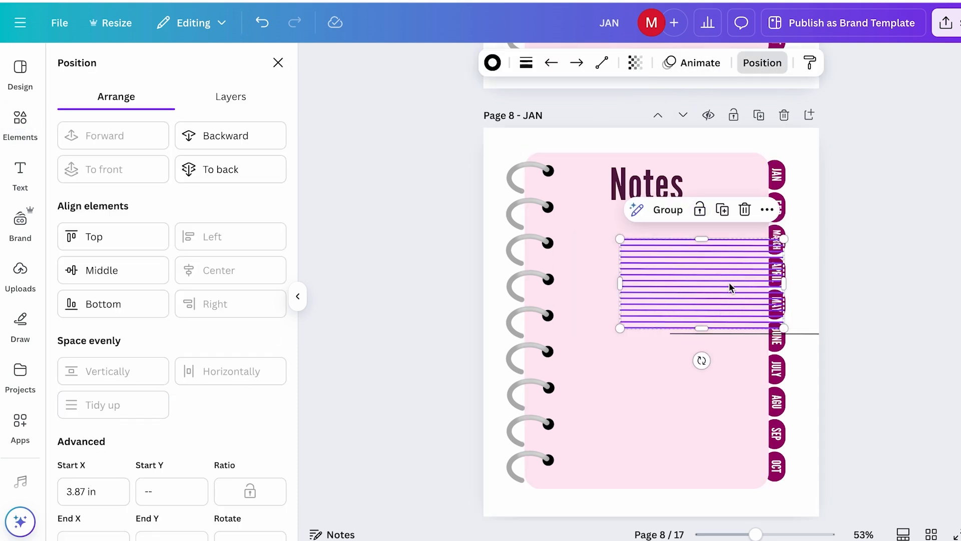
# Step: Position the lines below the Notes heading and stretch them to fill the page between the rings and the month tabs
pyautogui.moveTo(729, 284); pyautogui.dragTo(674, 258)
pyautogui.moveTo(723, 257); pyautogui.dragTo(748, 254)
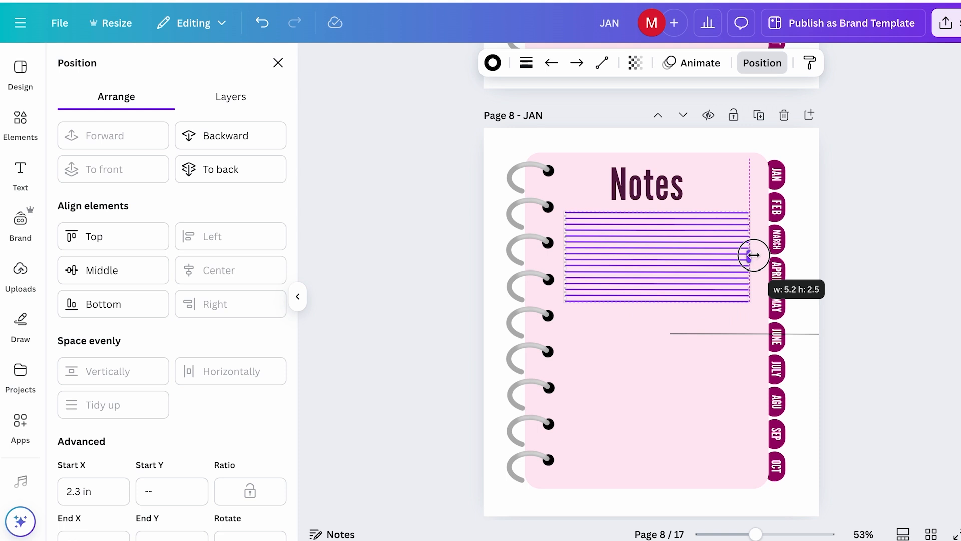
pyautogui.moveTo(658, 302); pyautogui.dragTo(669, 460)
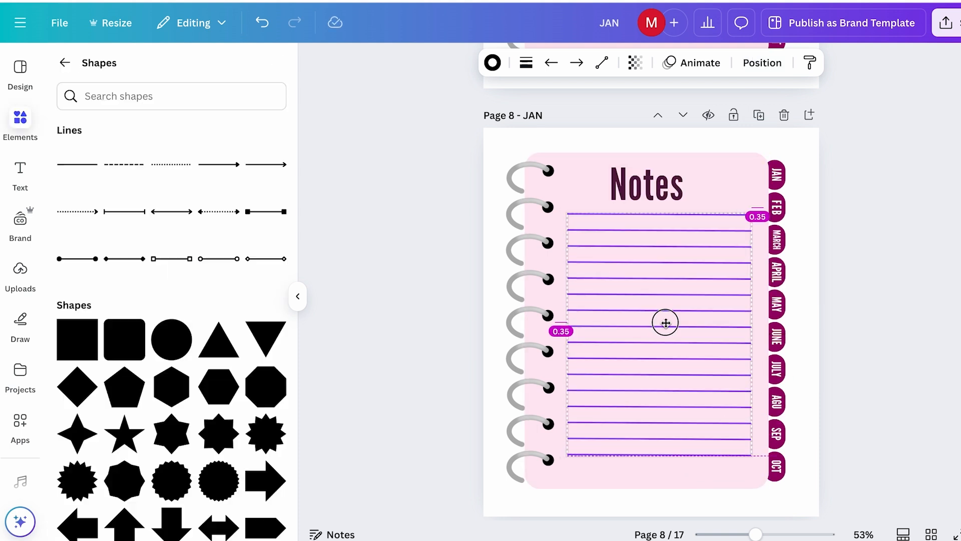
pyautogui.moveTo(665, 323); pyautogui.dragTo(667, 324)
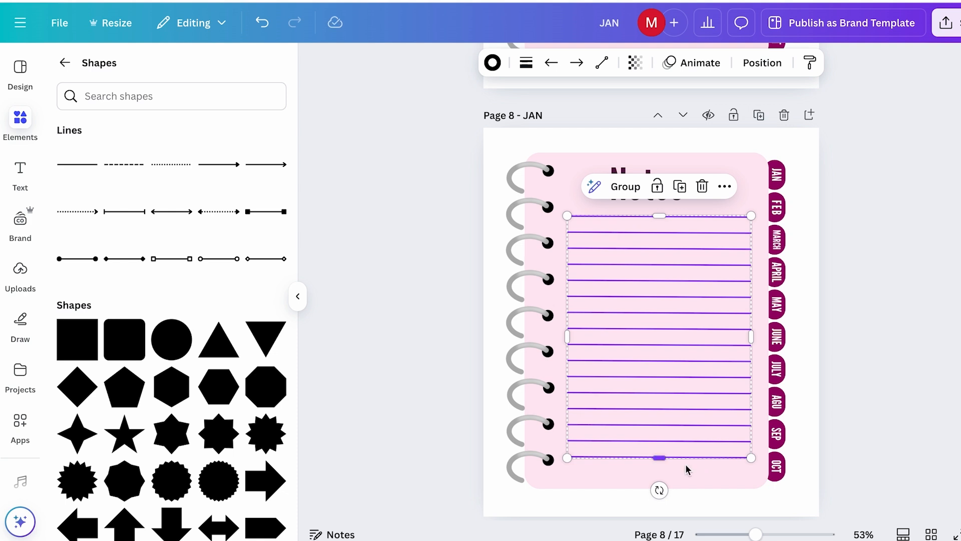
pyautogui.moveTo(662, 457)
pyautogui.mouseDown()
pyautogui.moveTo(662, 475)
pyautogui.moveTo(661, 466)
pyautogui.mouseUp()
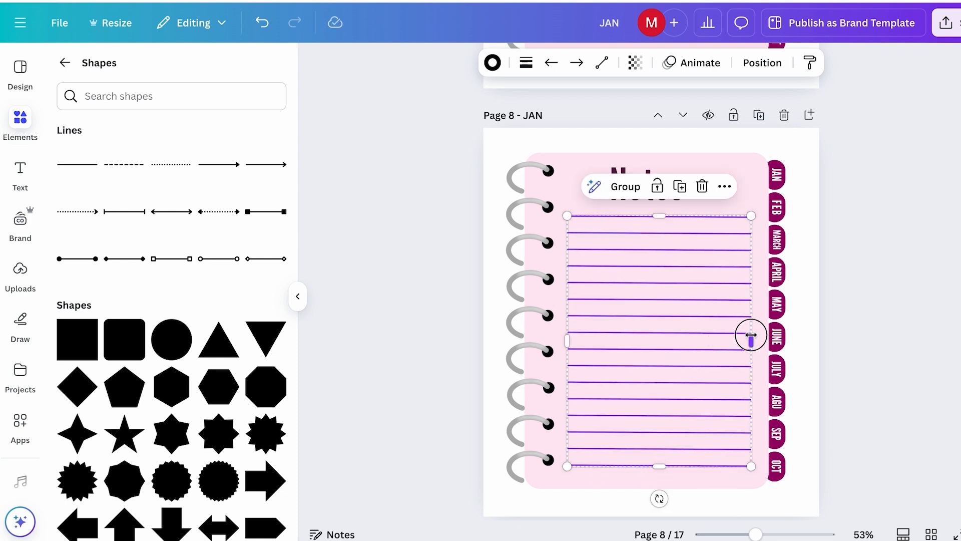
pyautogui.moveTo(751, 335); pyautogui.dragTo(764, 335)
pyautogui.moveTo(567, 338); pyautogui.dragTo(564, 339)
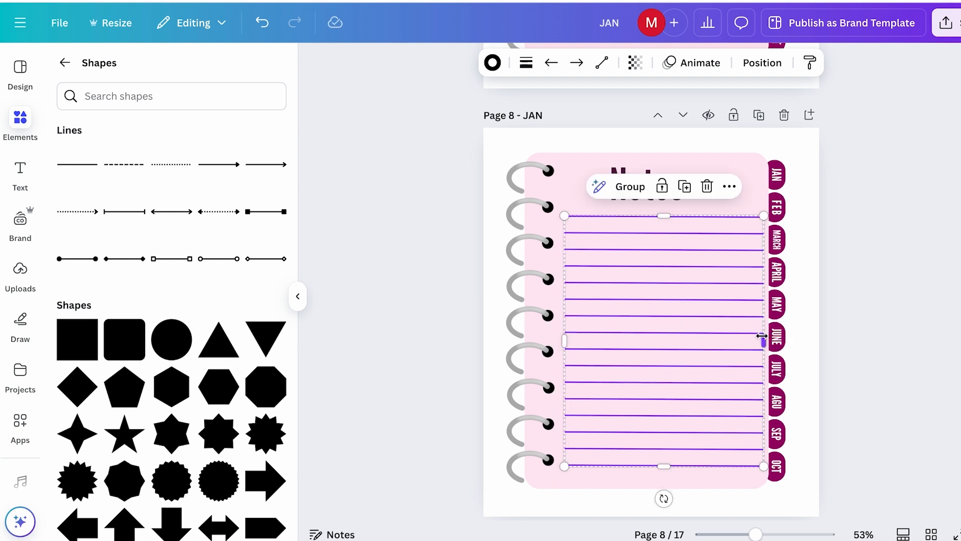
pyautogui.moveTo(759, 336); pyautogui.dragTo(750, 336)
pyautogui.click(895, 279)
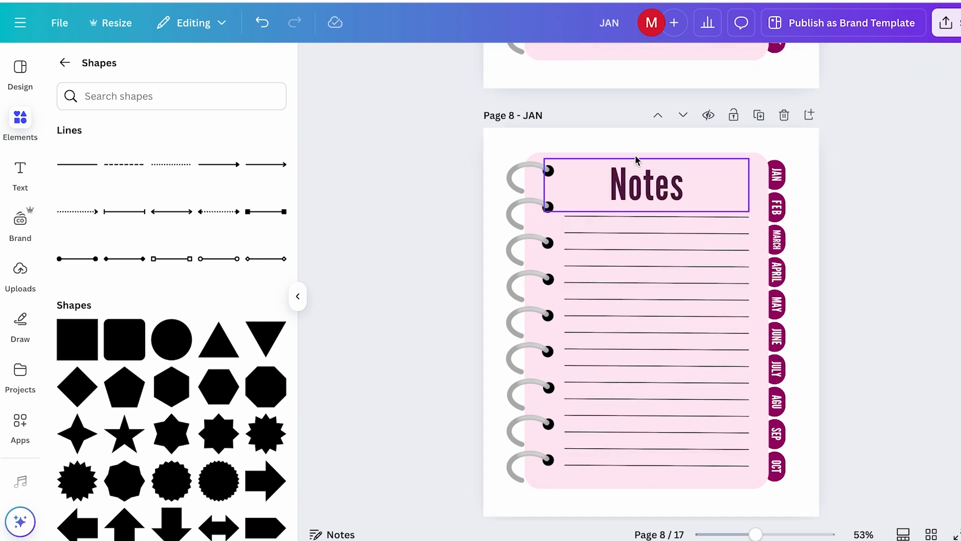
# Step: Duplicate the Notes page in the grid view and move the copy after the first weekly planner page
pyautogui.click(931, 533)
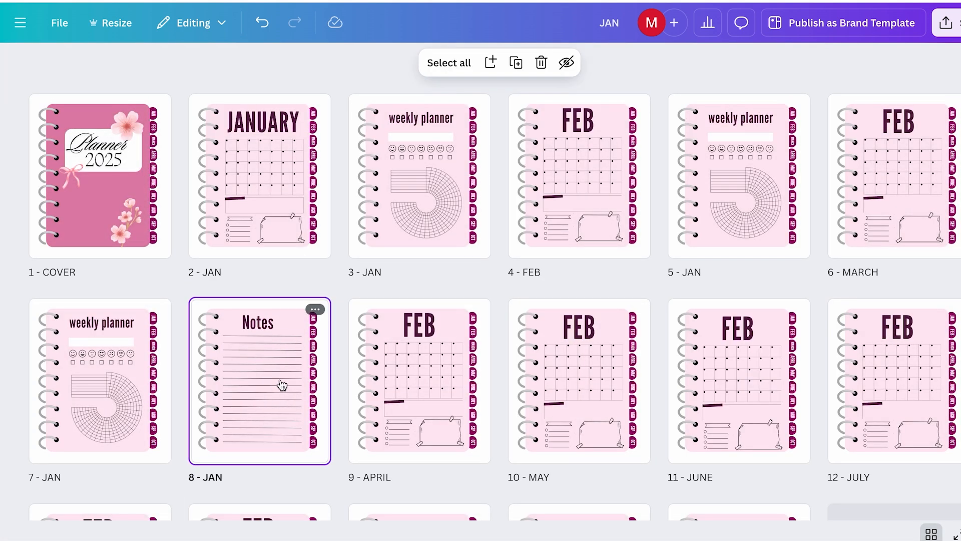
pyautogui.hotkey('ctrl', 'd')
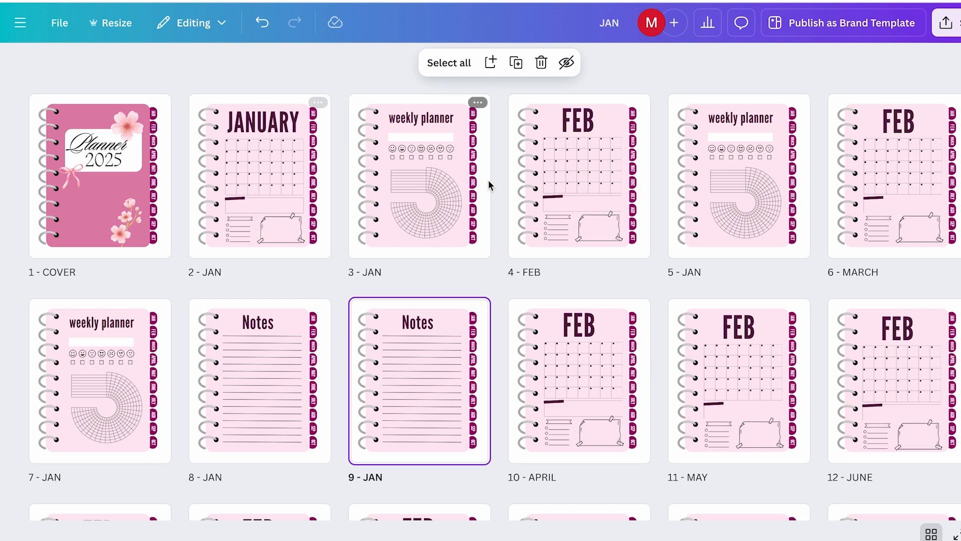
pyautogui.moveTo(437, 383); pyautogui.dragTo(466, 170)
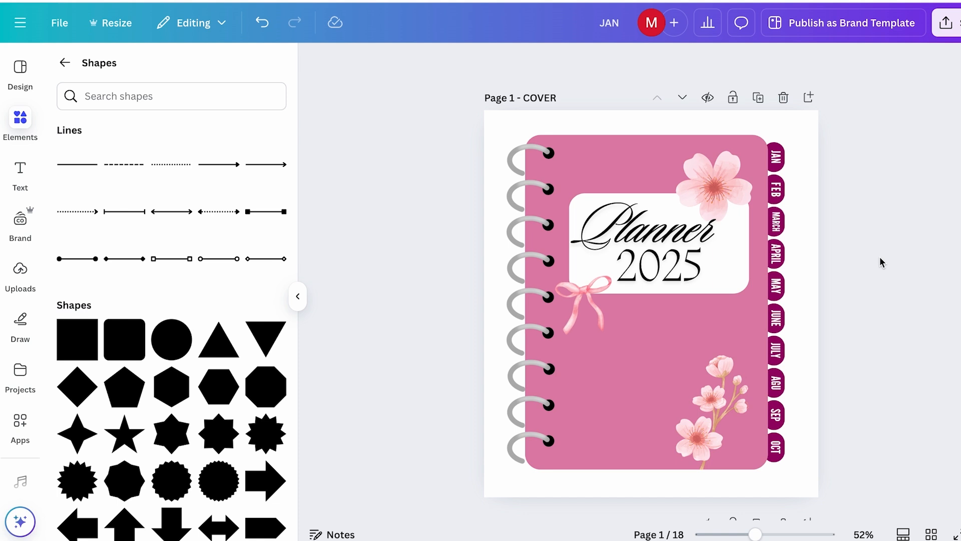
# Step: Open the download options for the planner and set the file type to PDF Standard
pyautogui.click(945, 23)
pyautogui.click(707, 300)
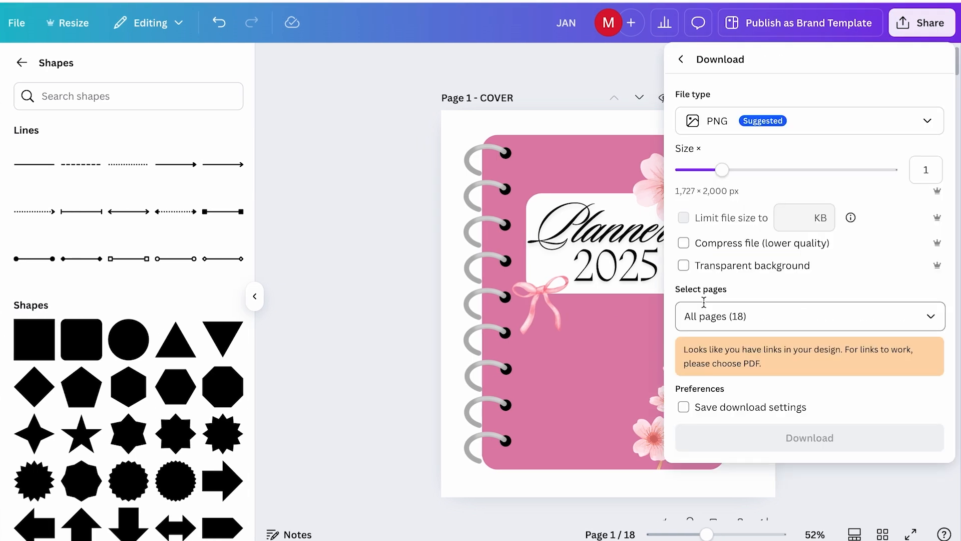
pyautogui.click(749, 116)
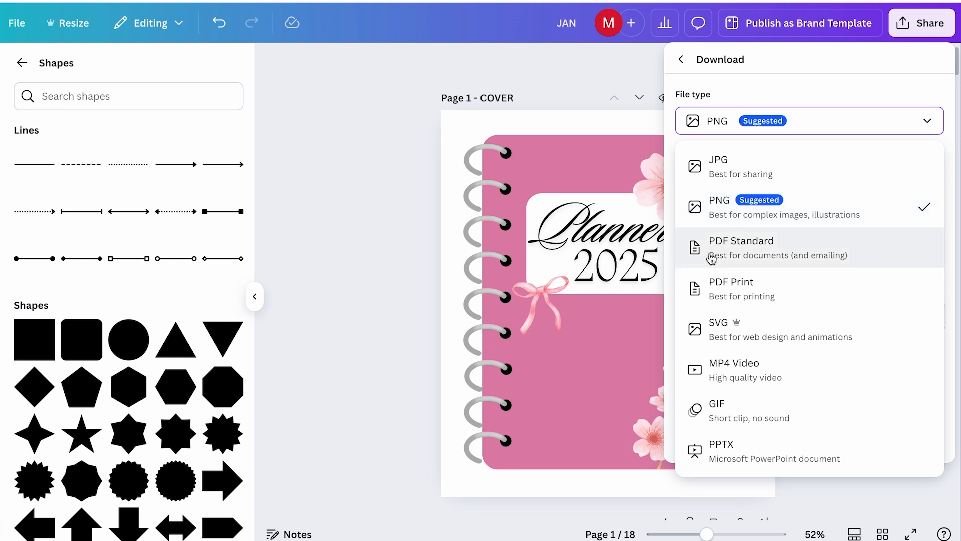
pyautogui.click(728, 254)
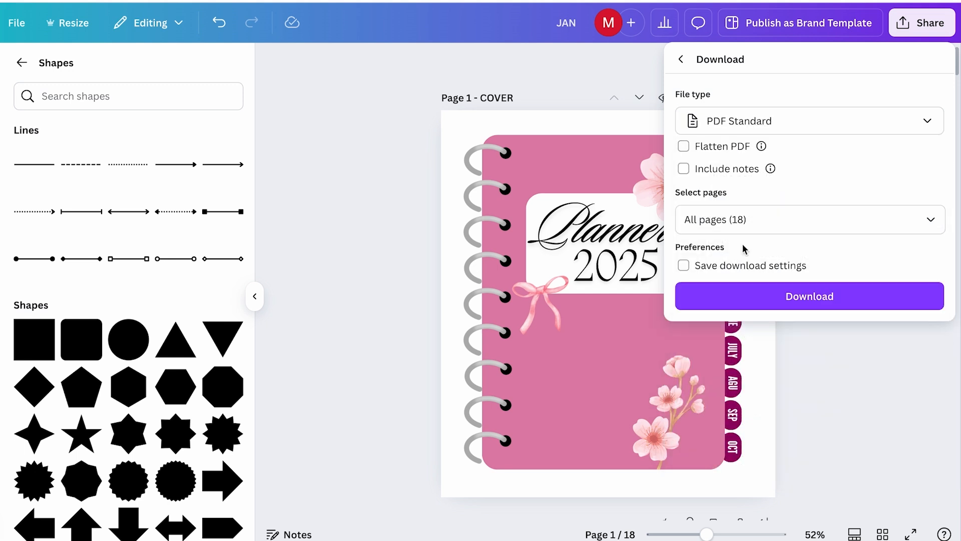